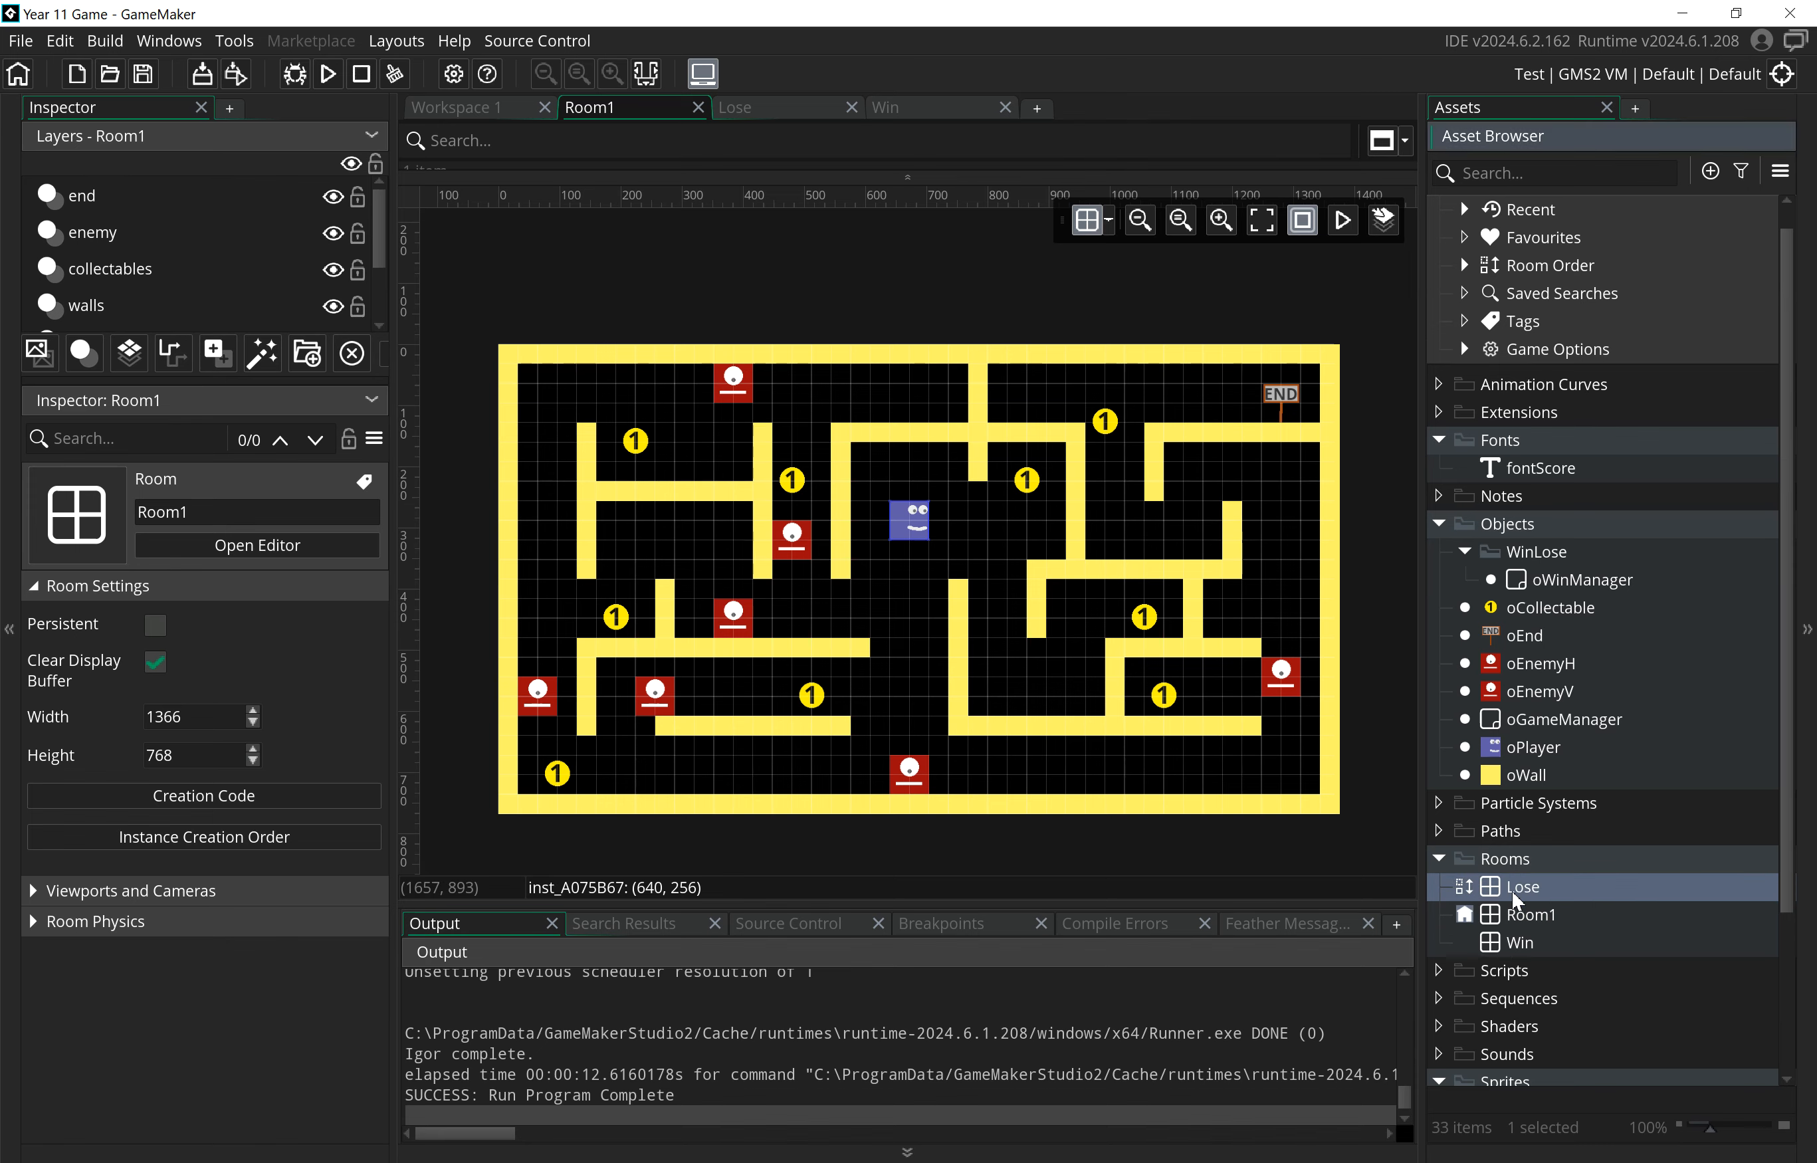
- Open the Win room and the Lose room to view their layouts
left_click(1529, 943)
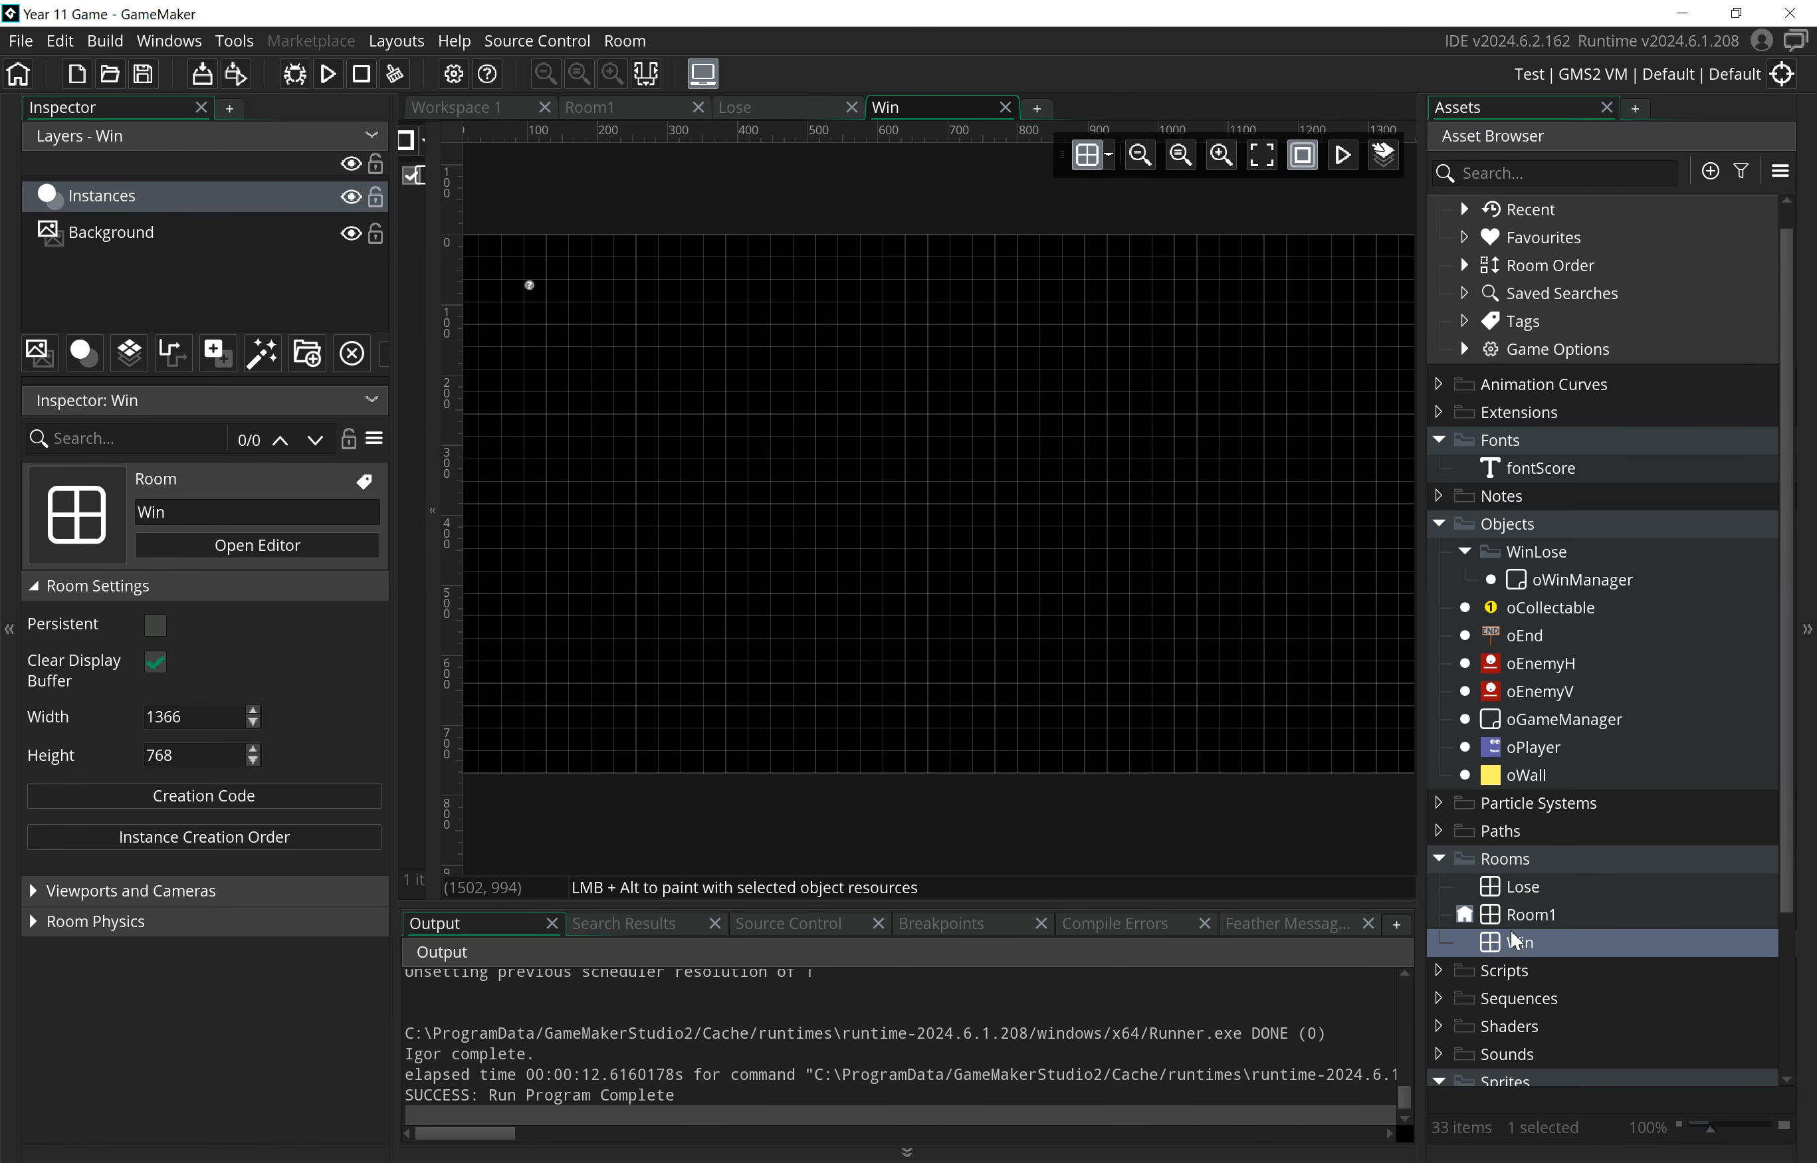
double_click(1508, 885)
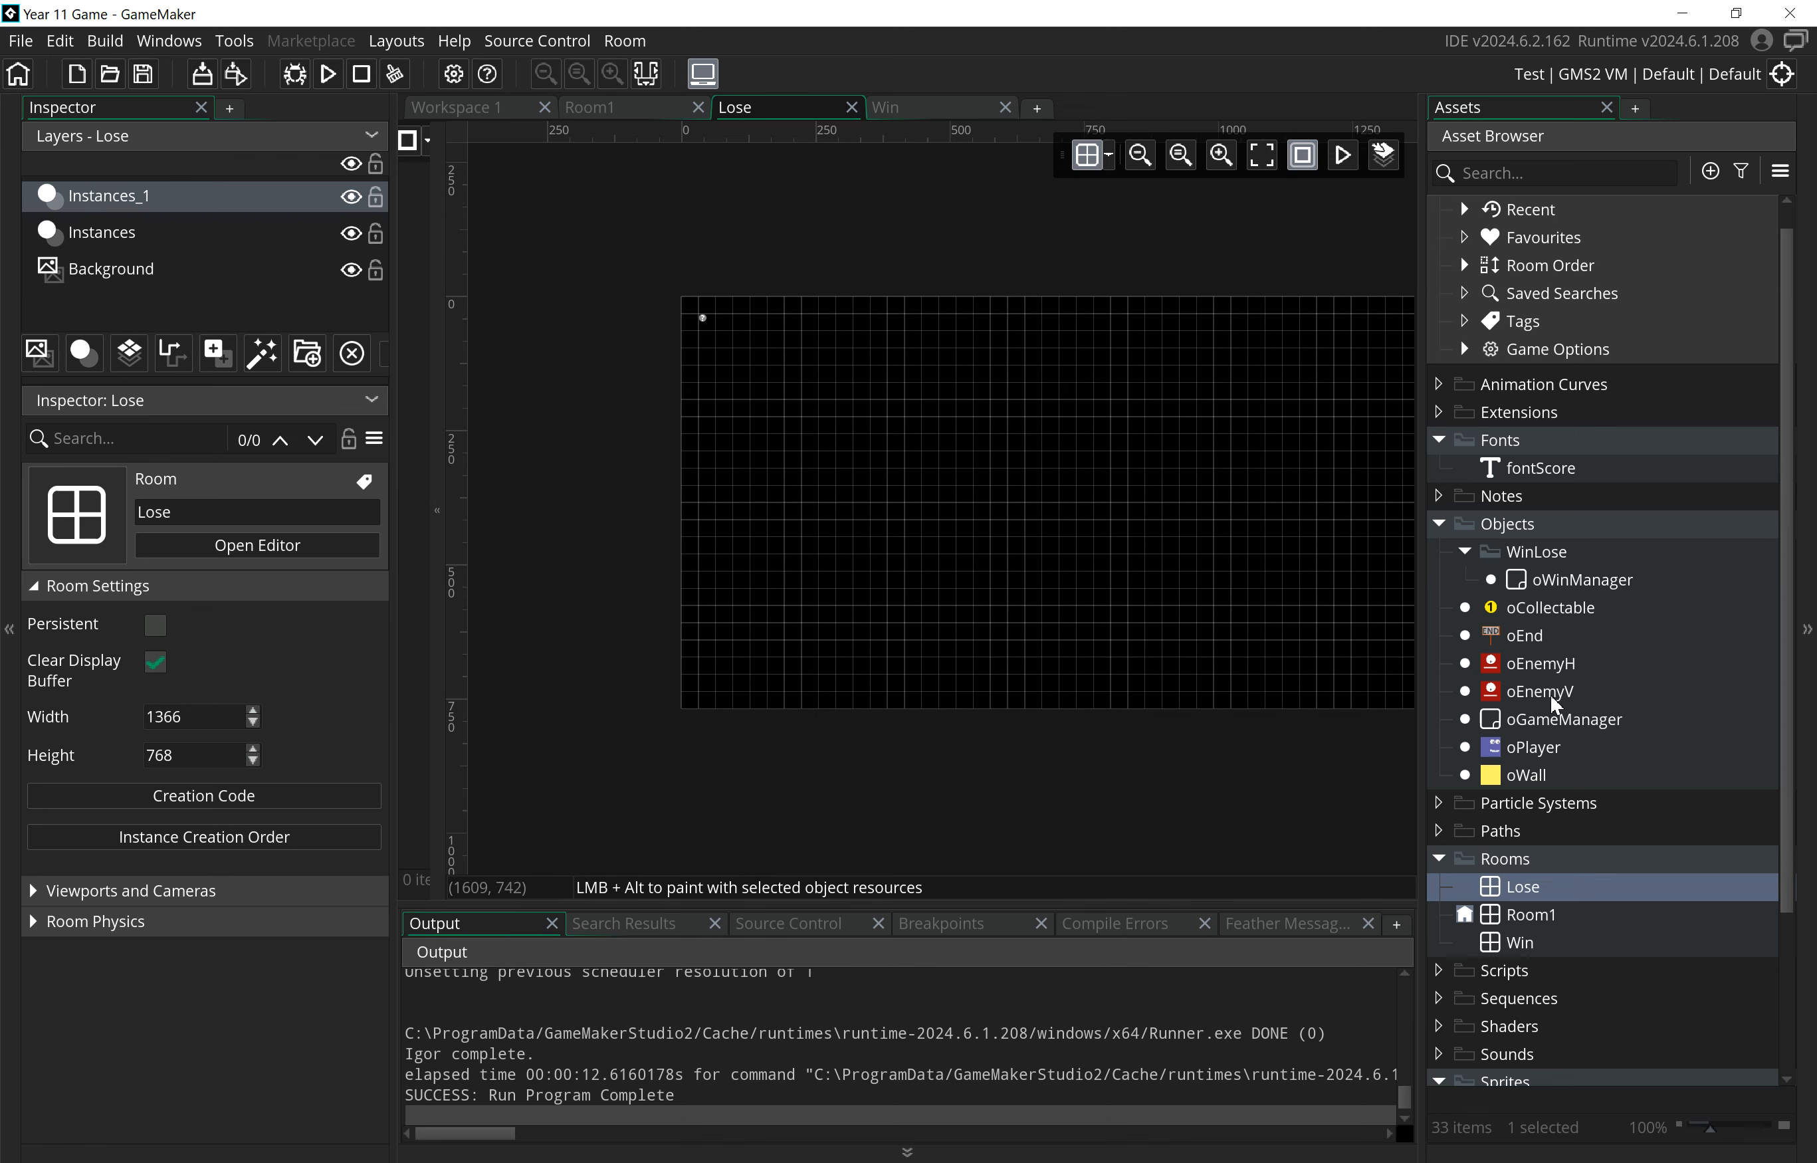
- Create a new sprite in the Sprites folder and name it sTryAgain
left_click_drag(1786, 724, 1810, 930)
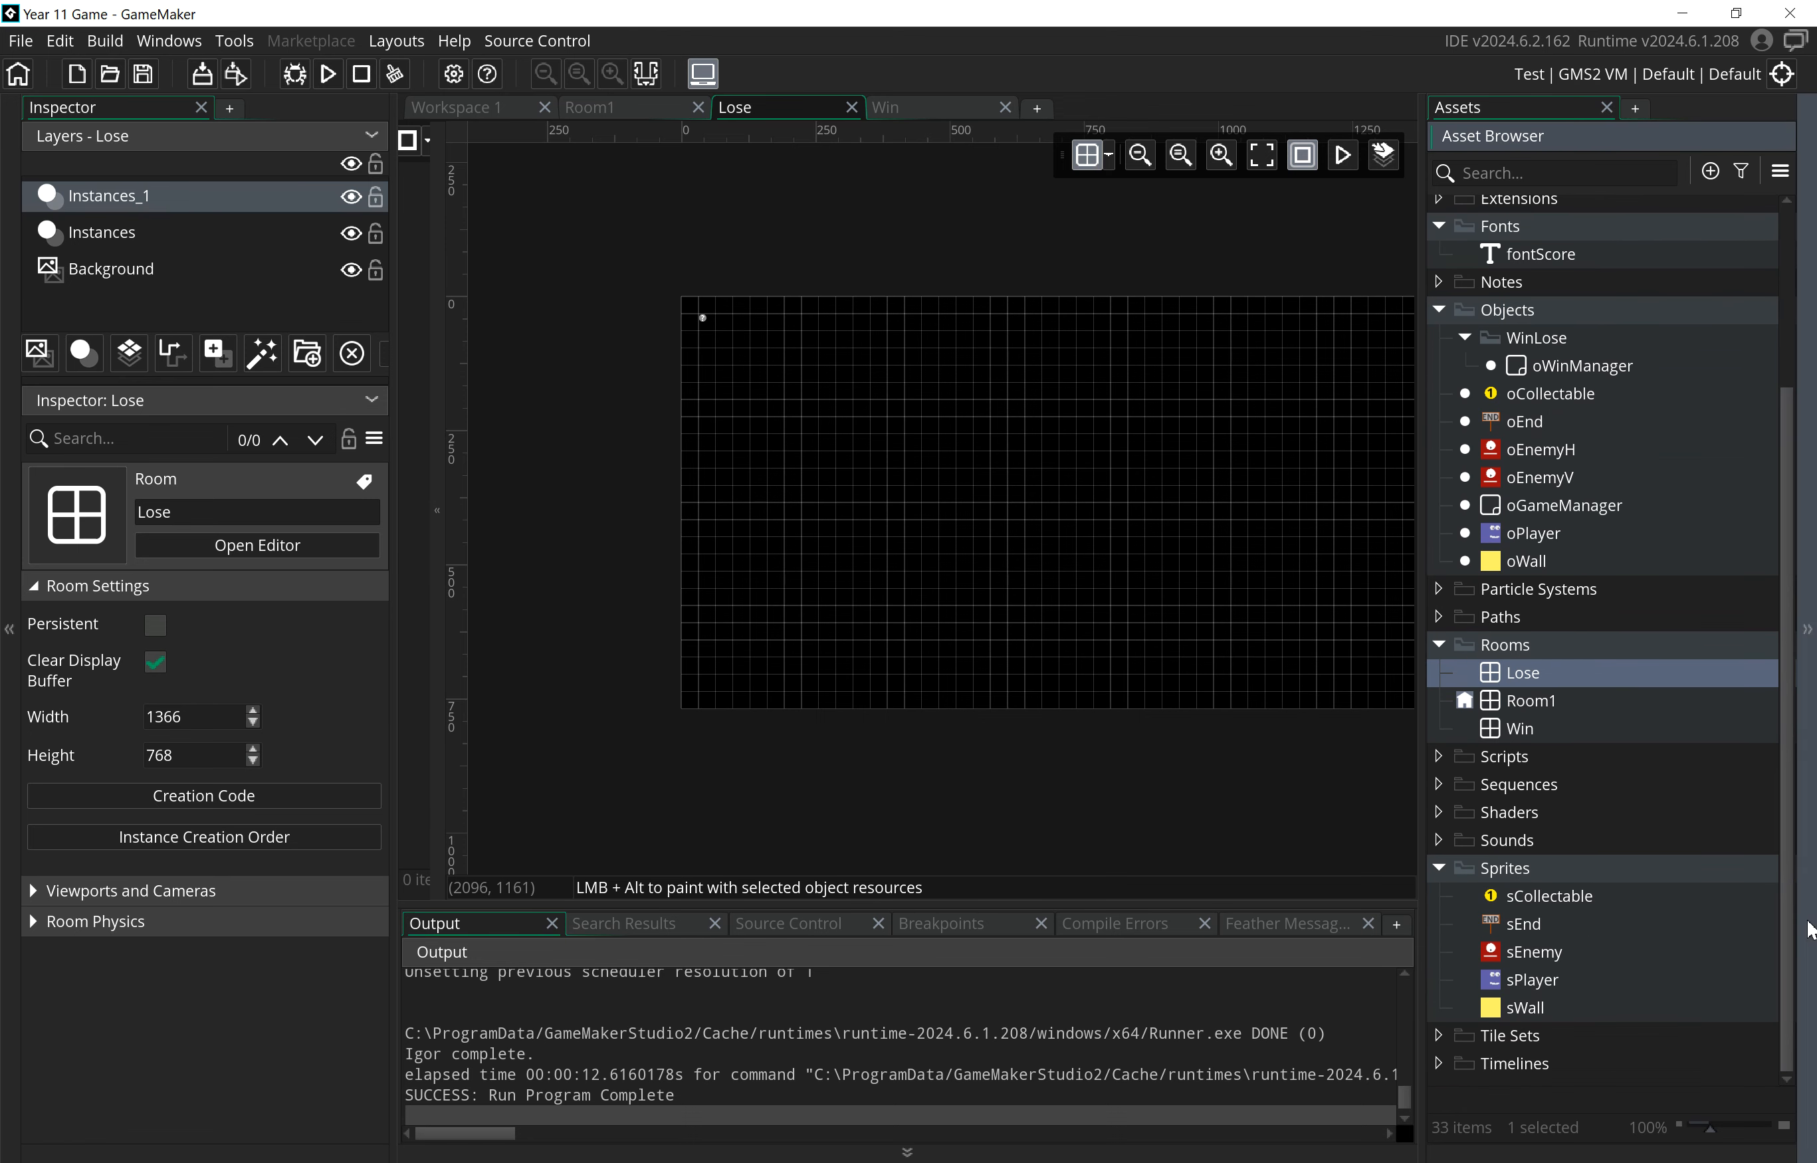
left_click(1510, 863)
right_click(1498, 869)
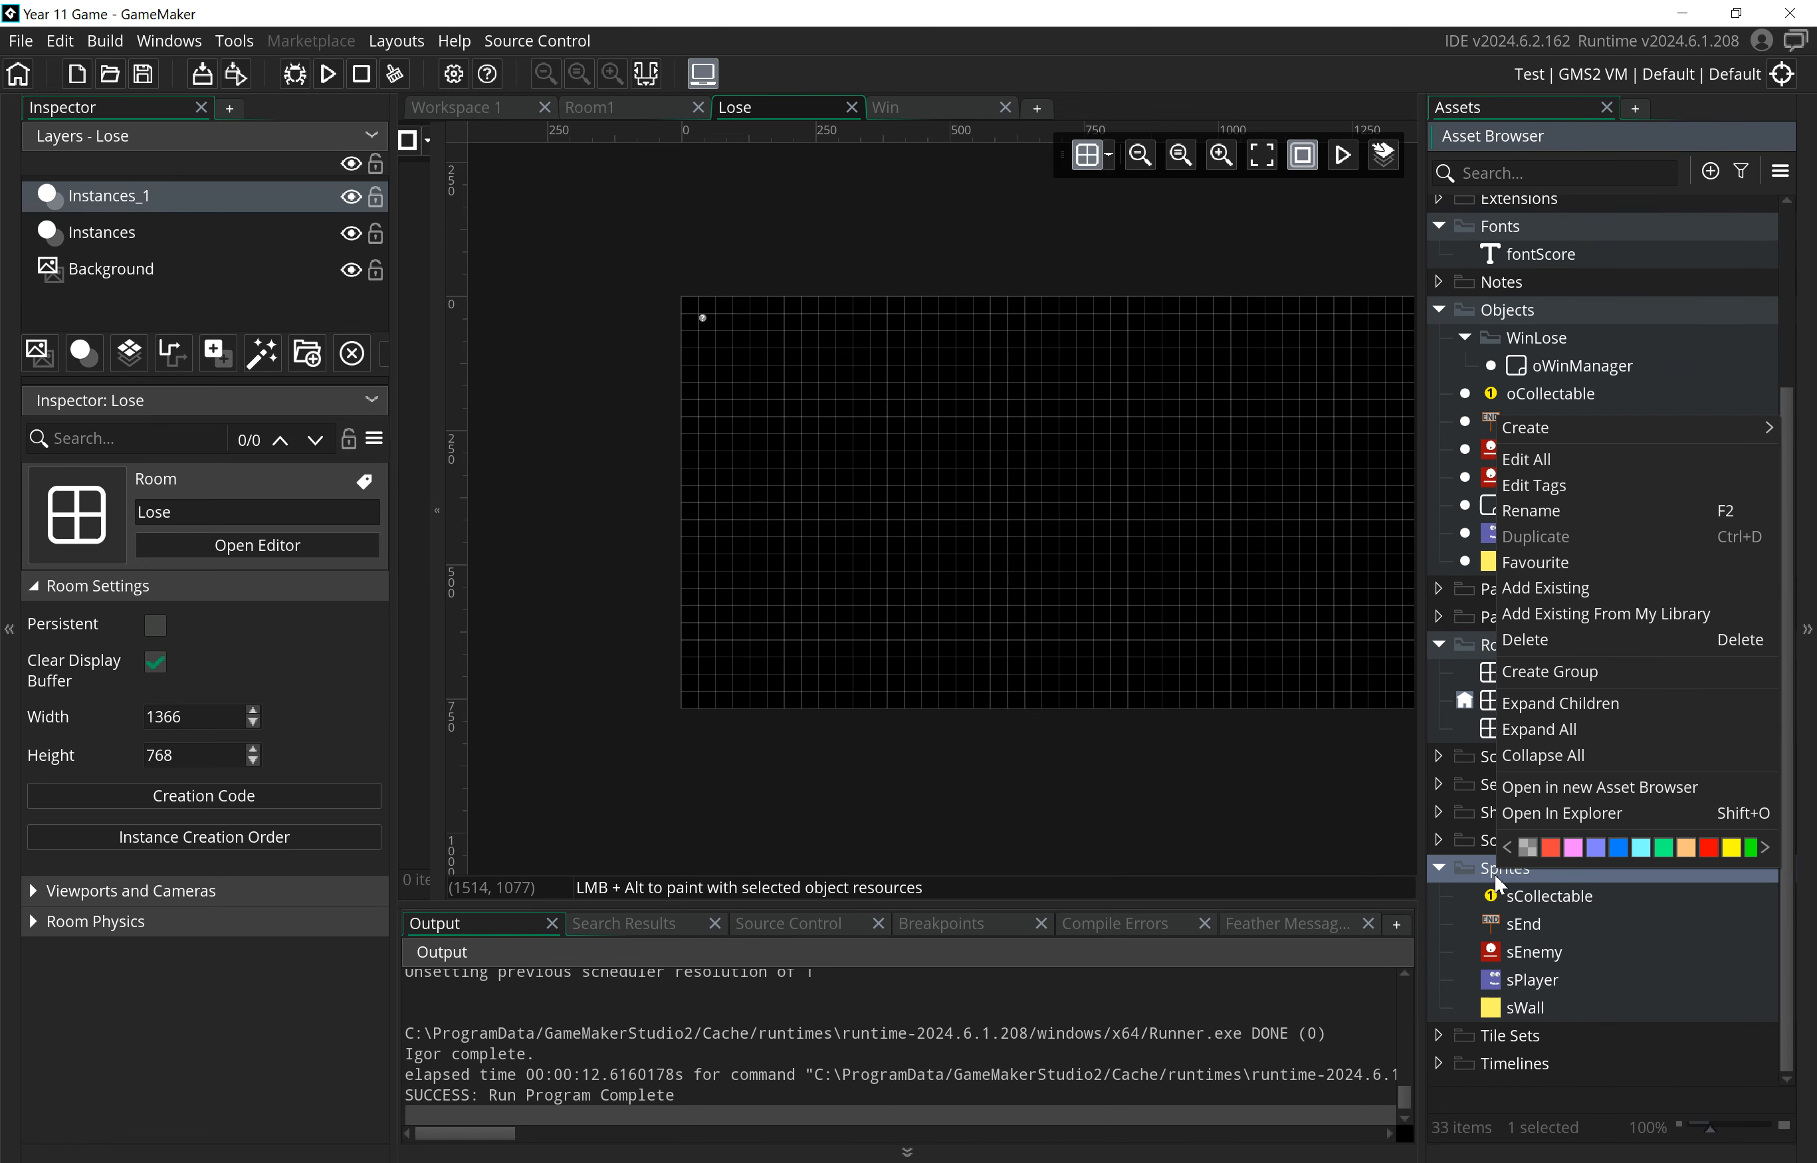
mouse_move(1508, 424)
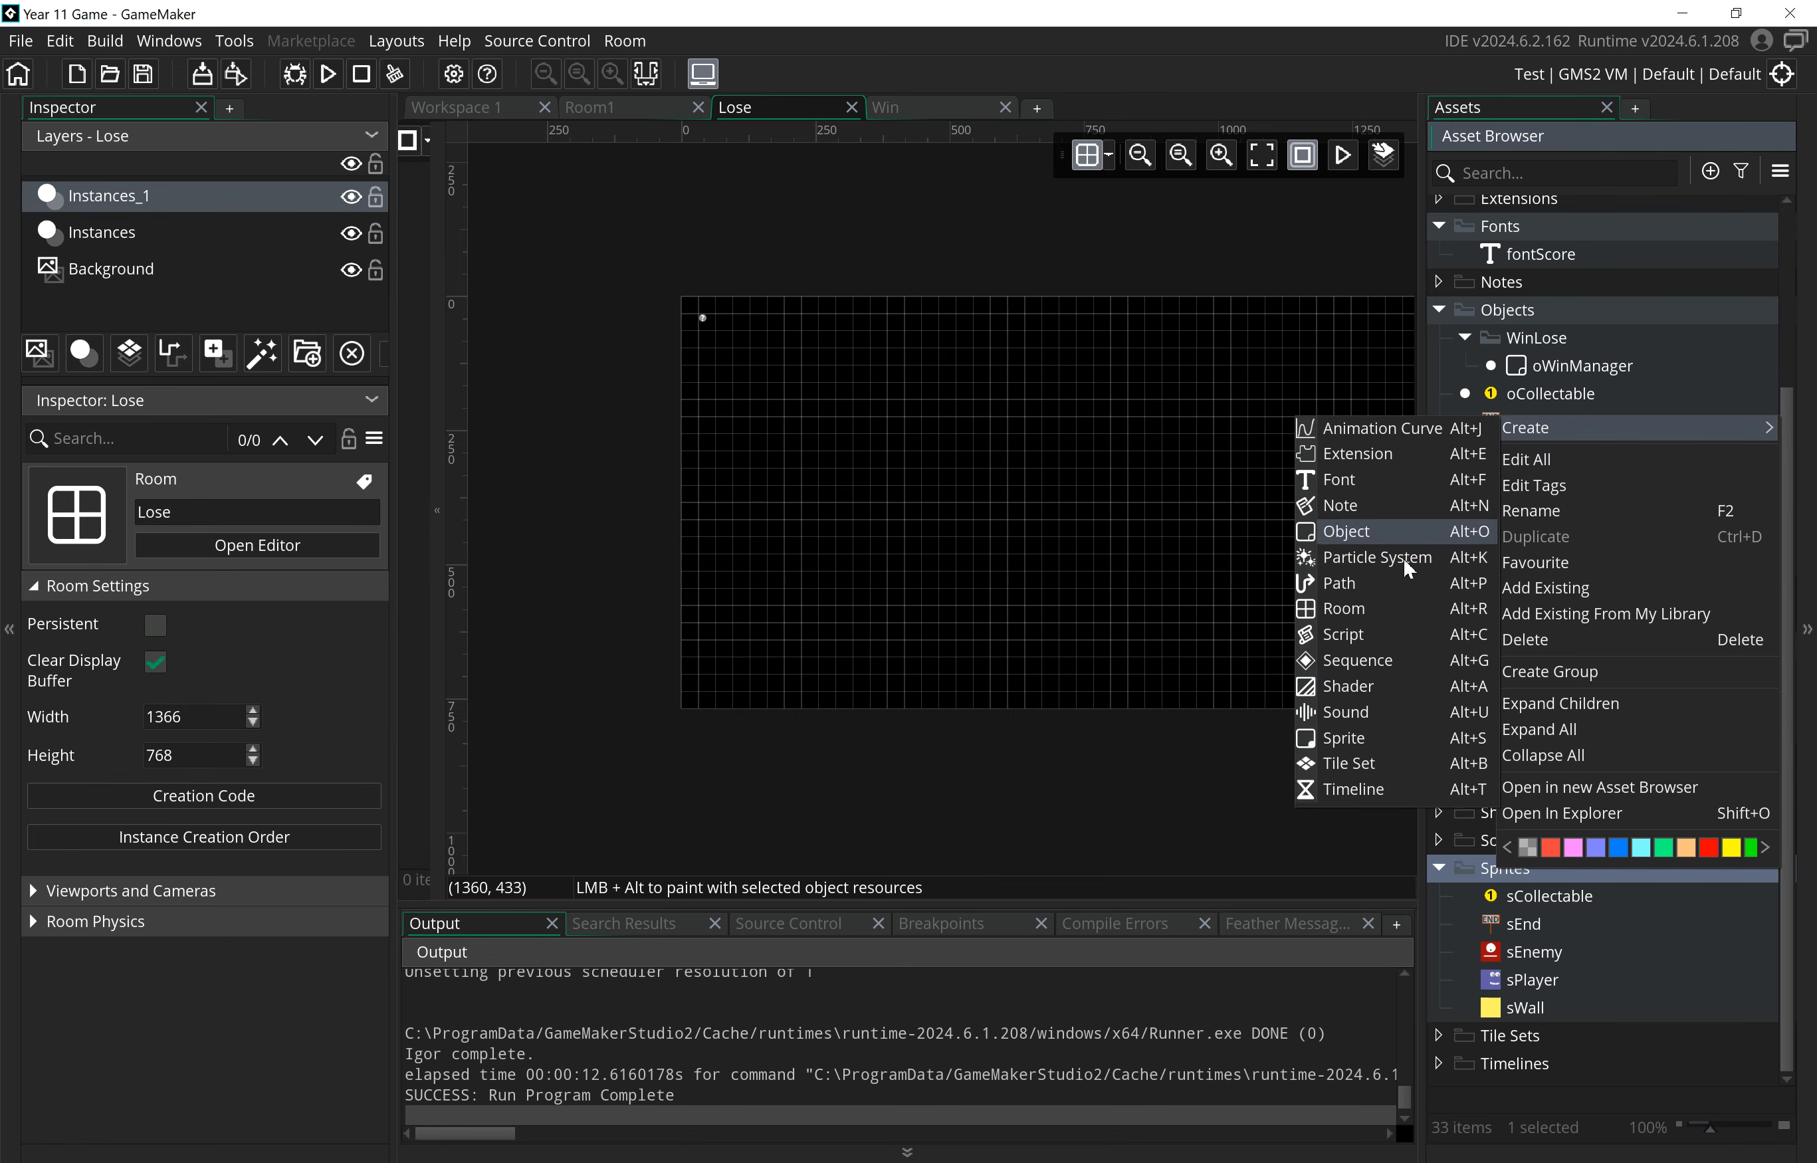
left_click(1389, 737)
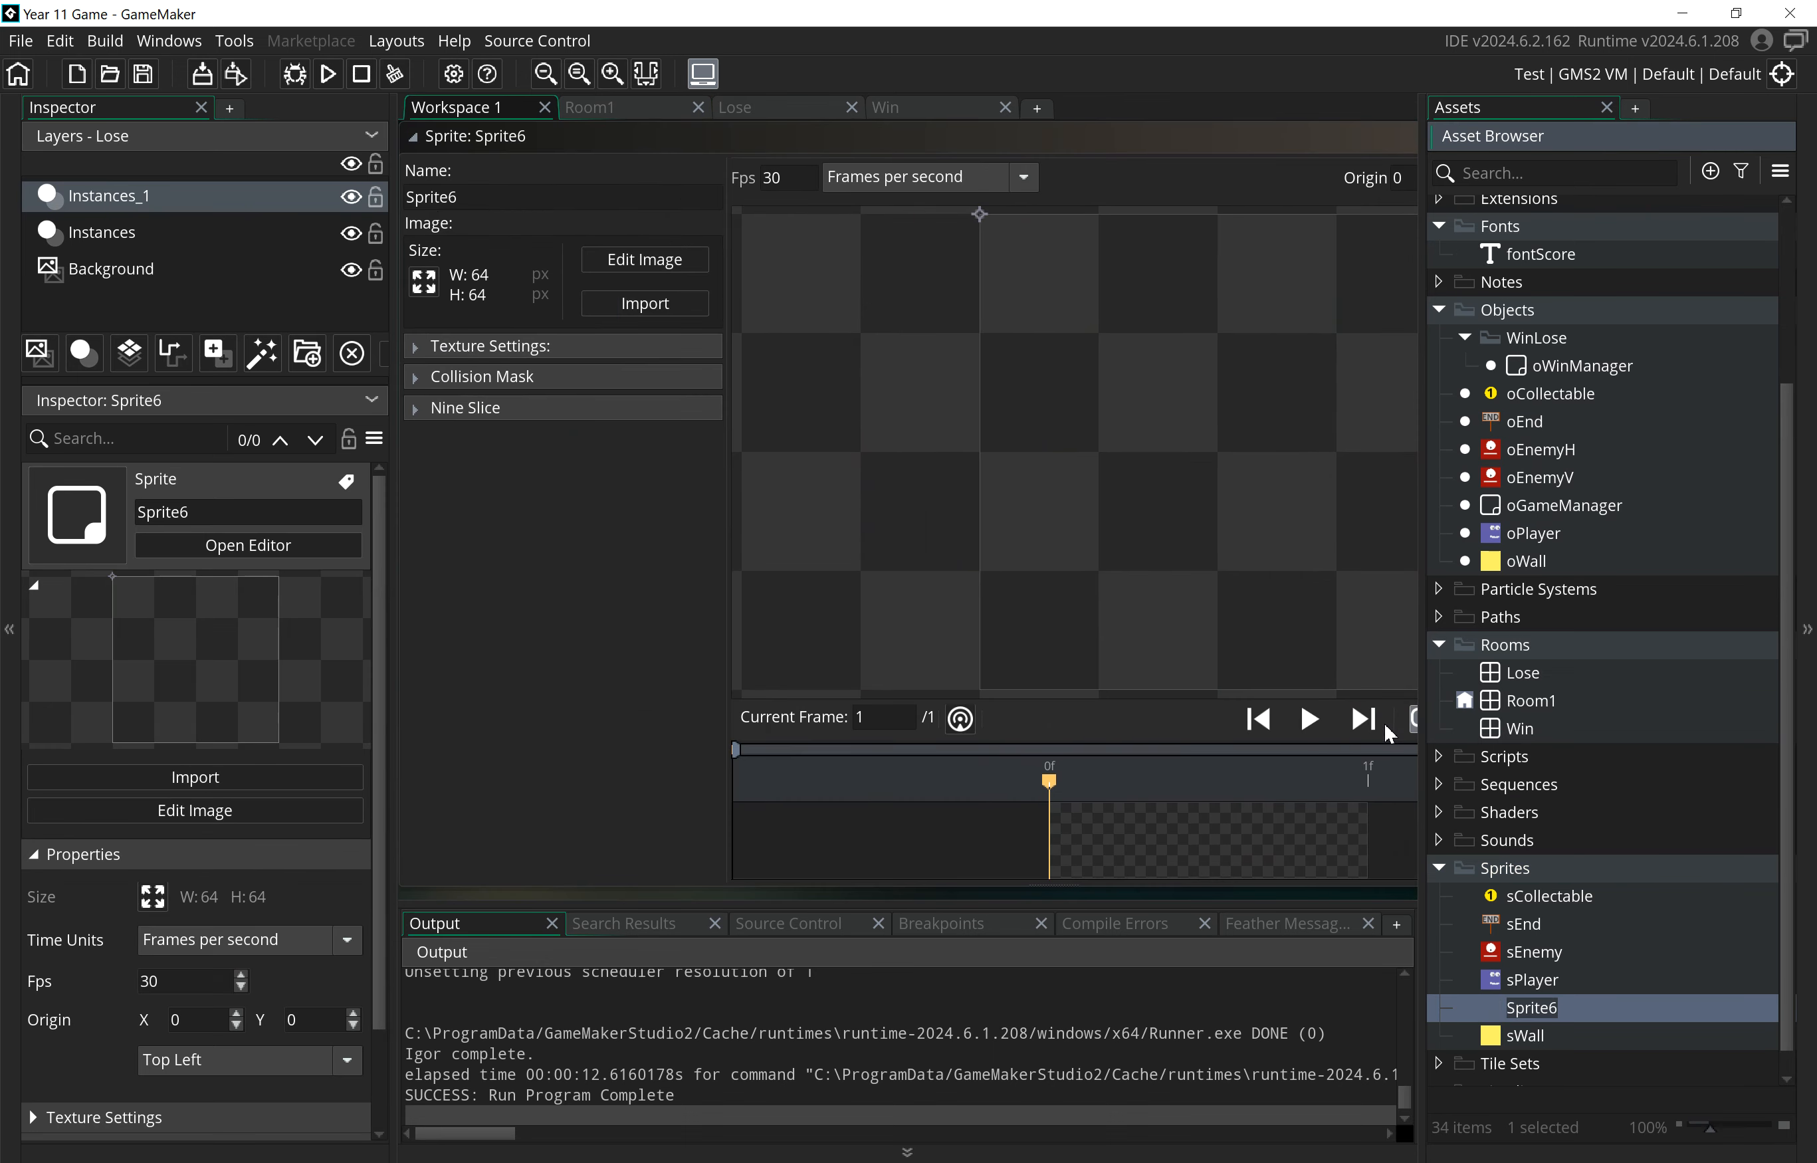
left_click(623, 262)
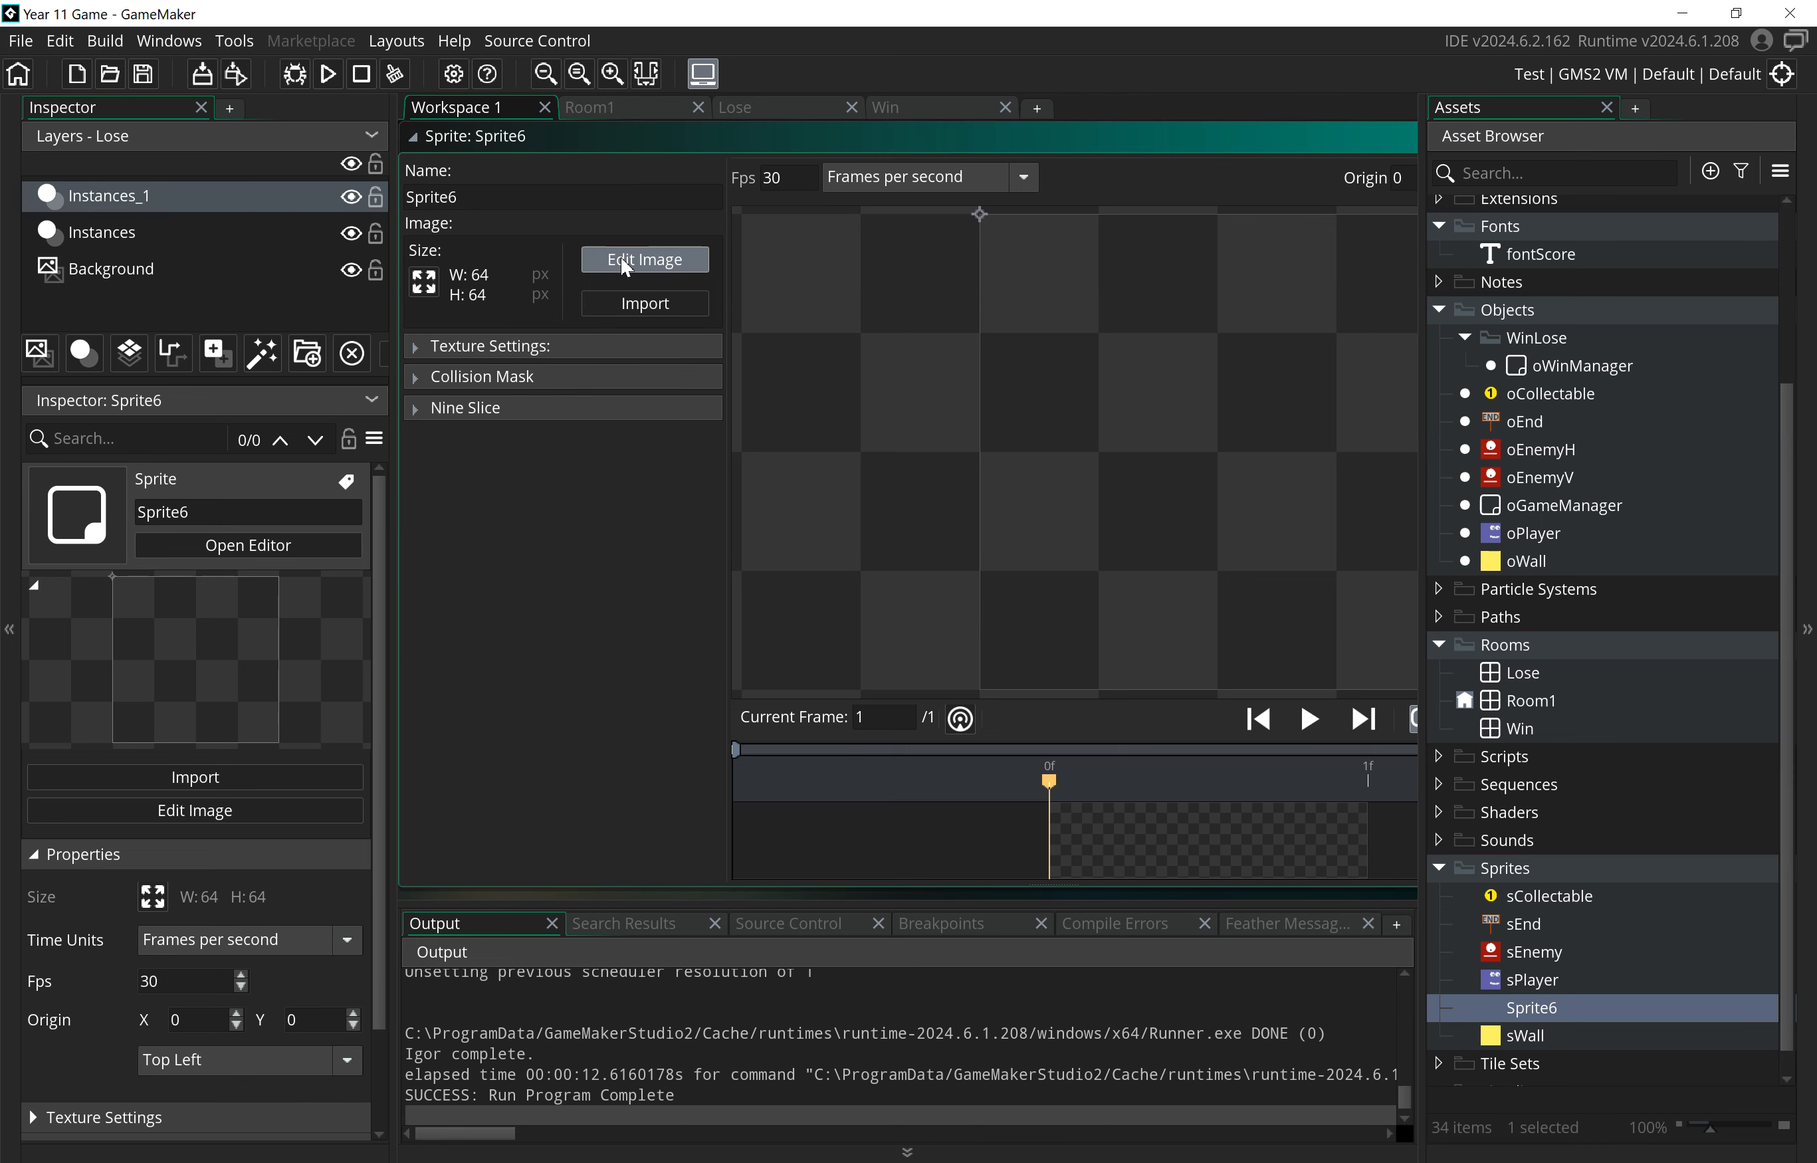
double_click(467, 199)
type("sTr")
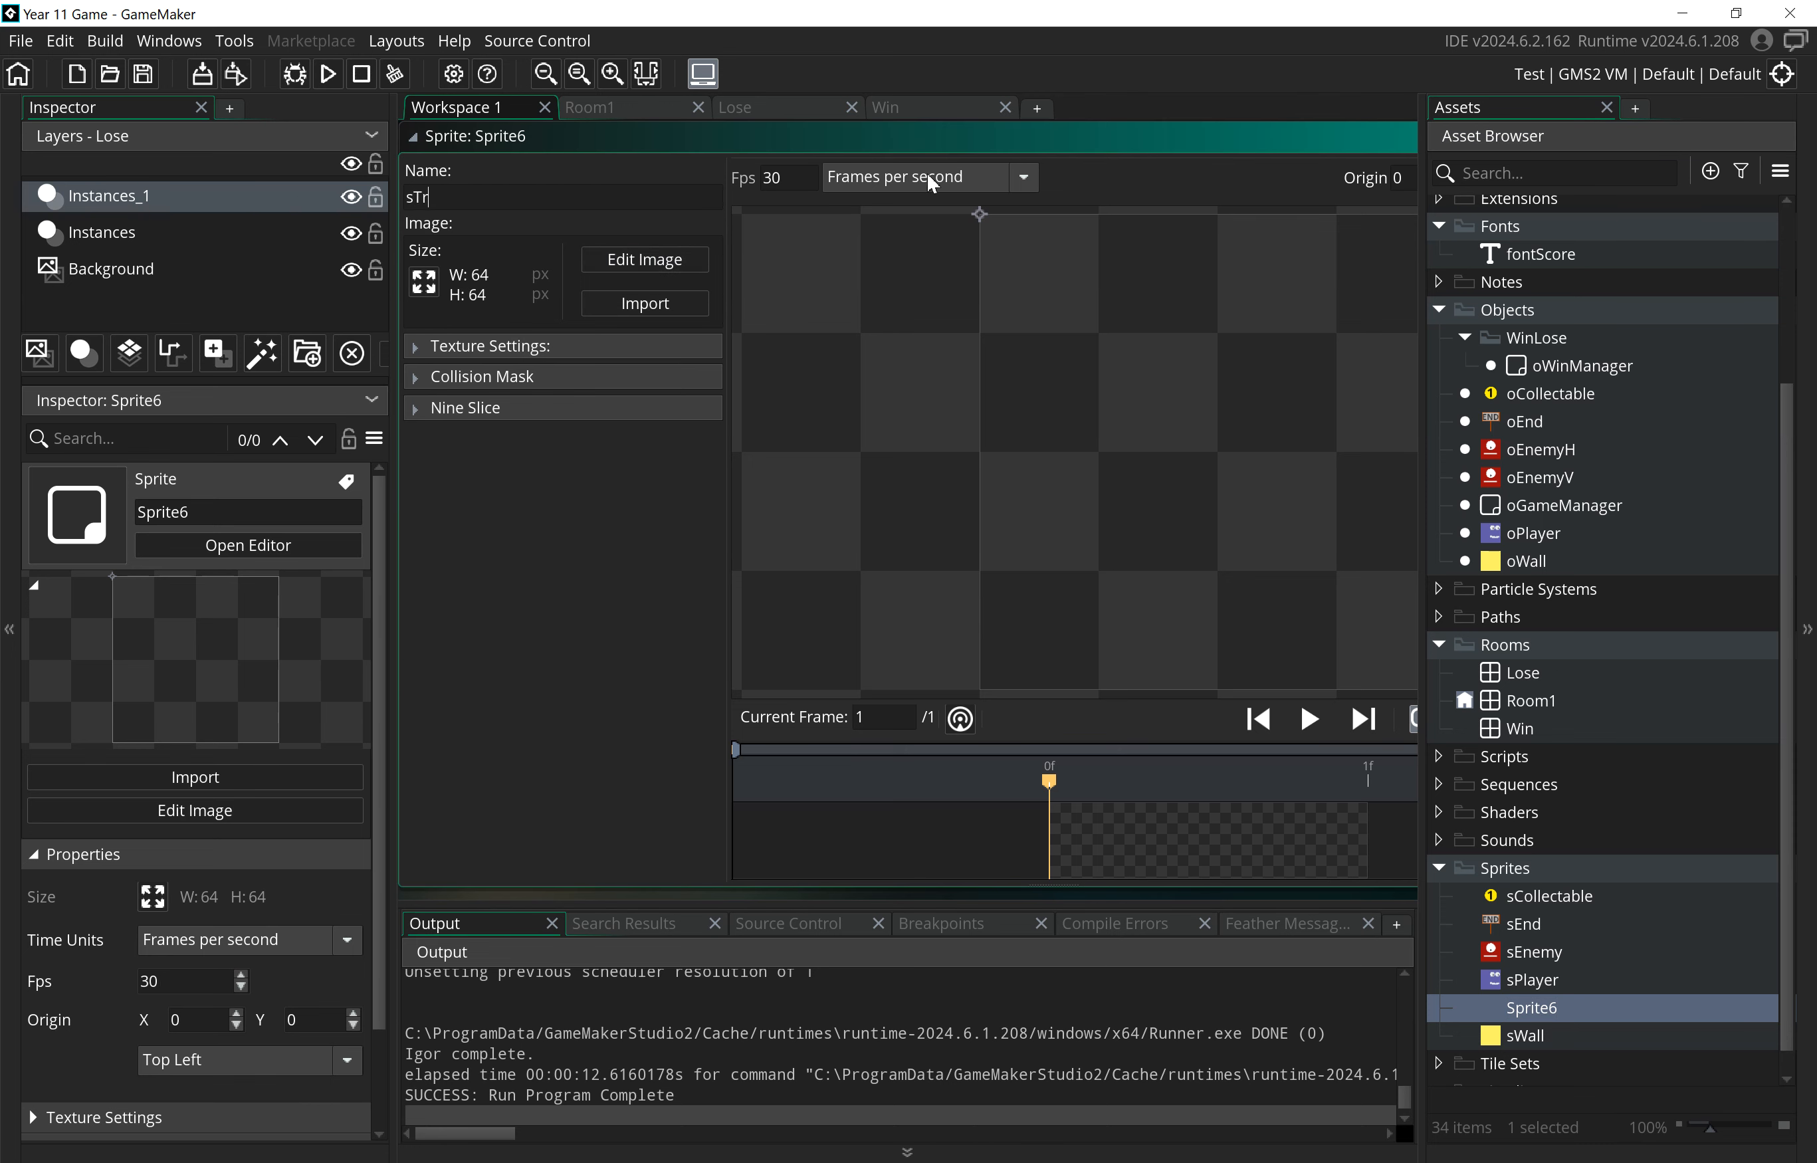
type("yAgain")
key("Return")
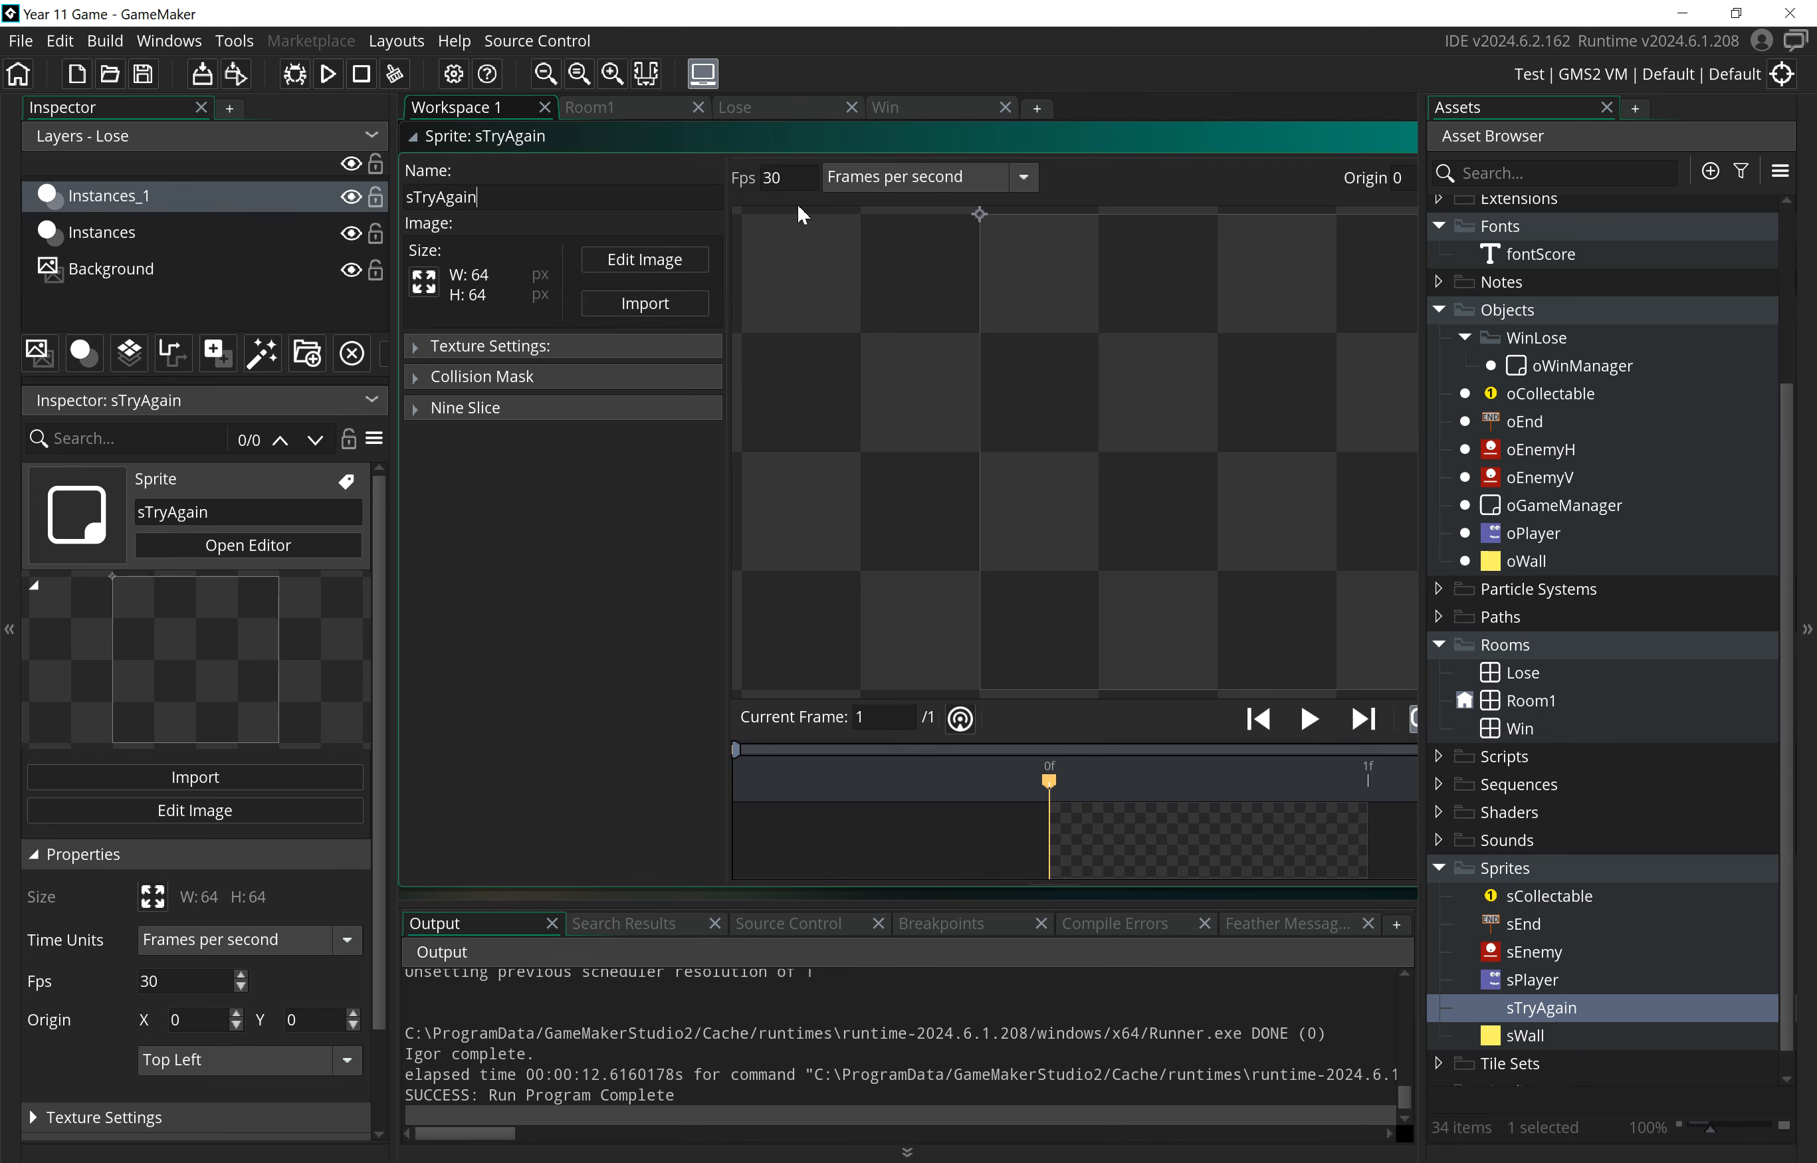
- Open the sTryAgain image for editing and draw a wide filled green rectangle across the middle of the canvas
left_click(667, 258)
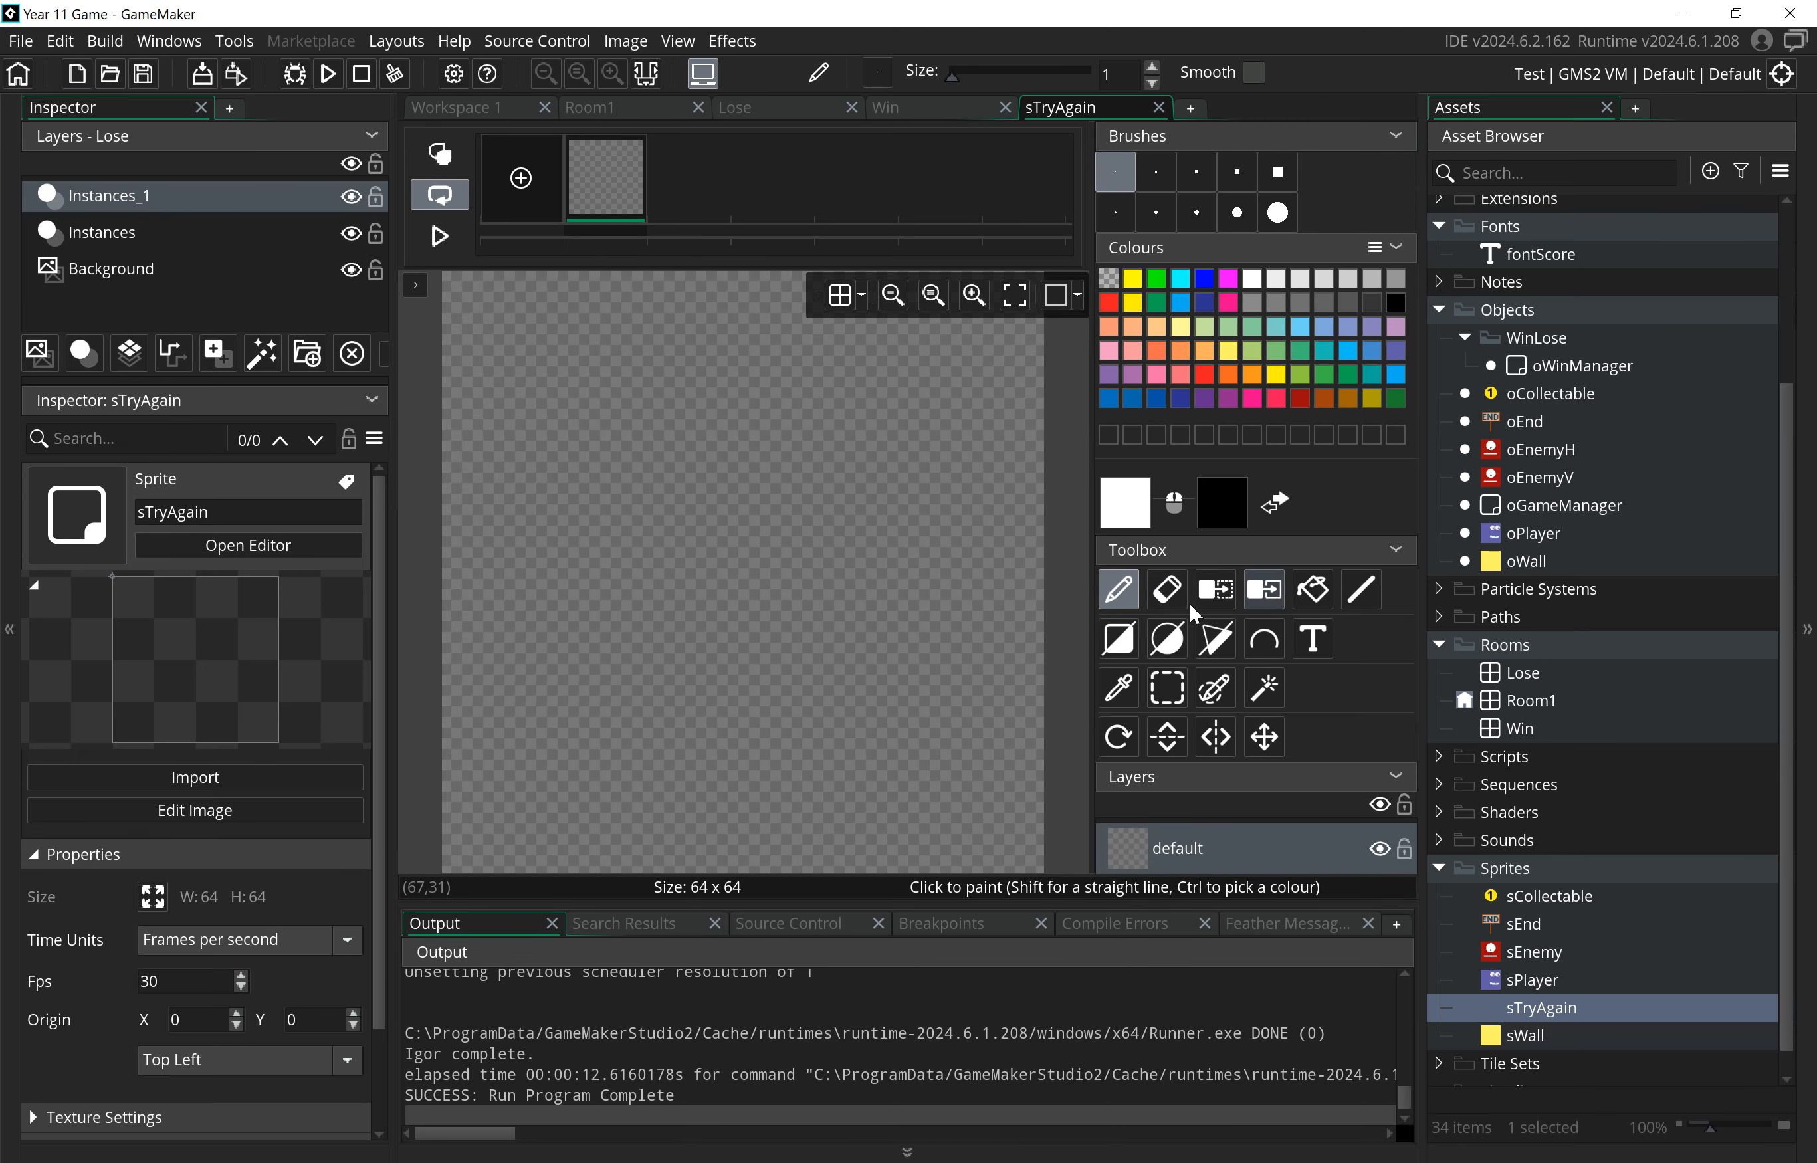
left_click(907, 1152)
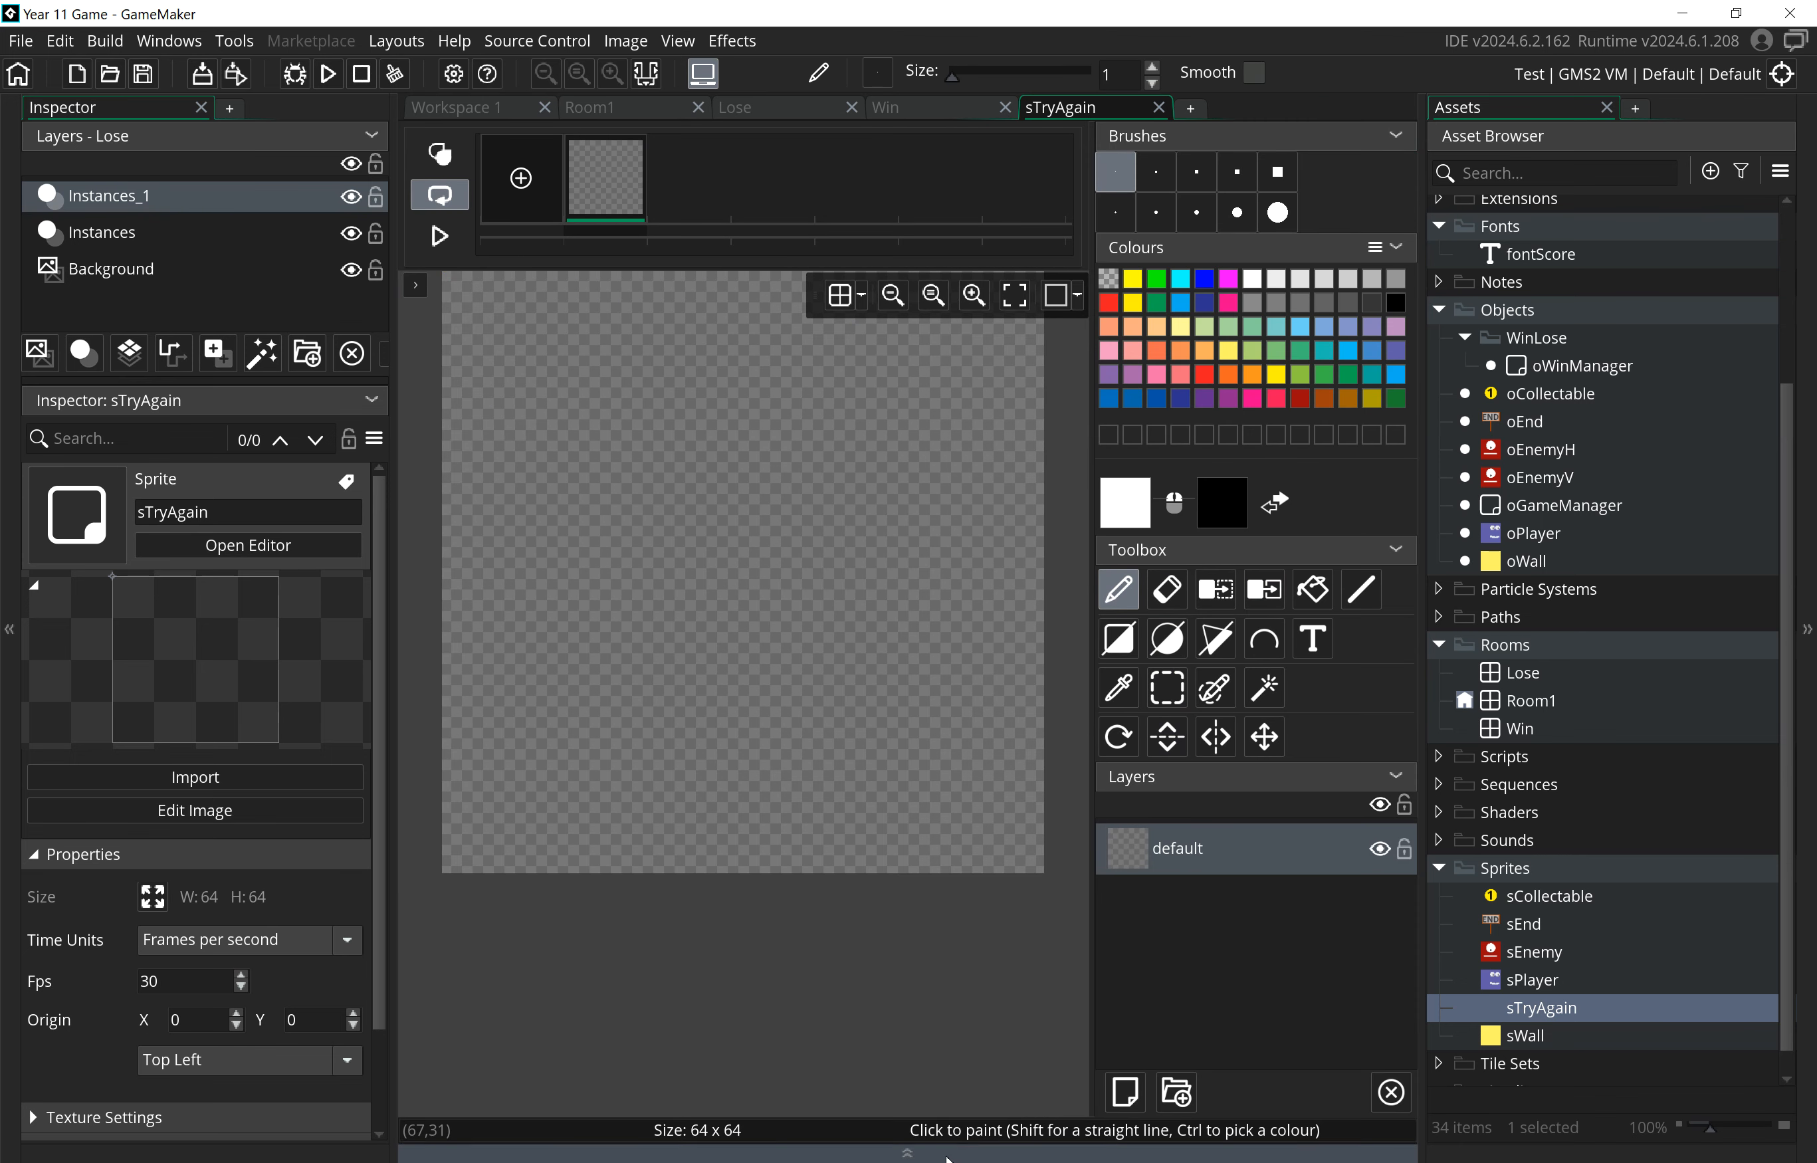
left_click(1123, 641)
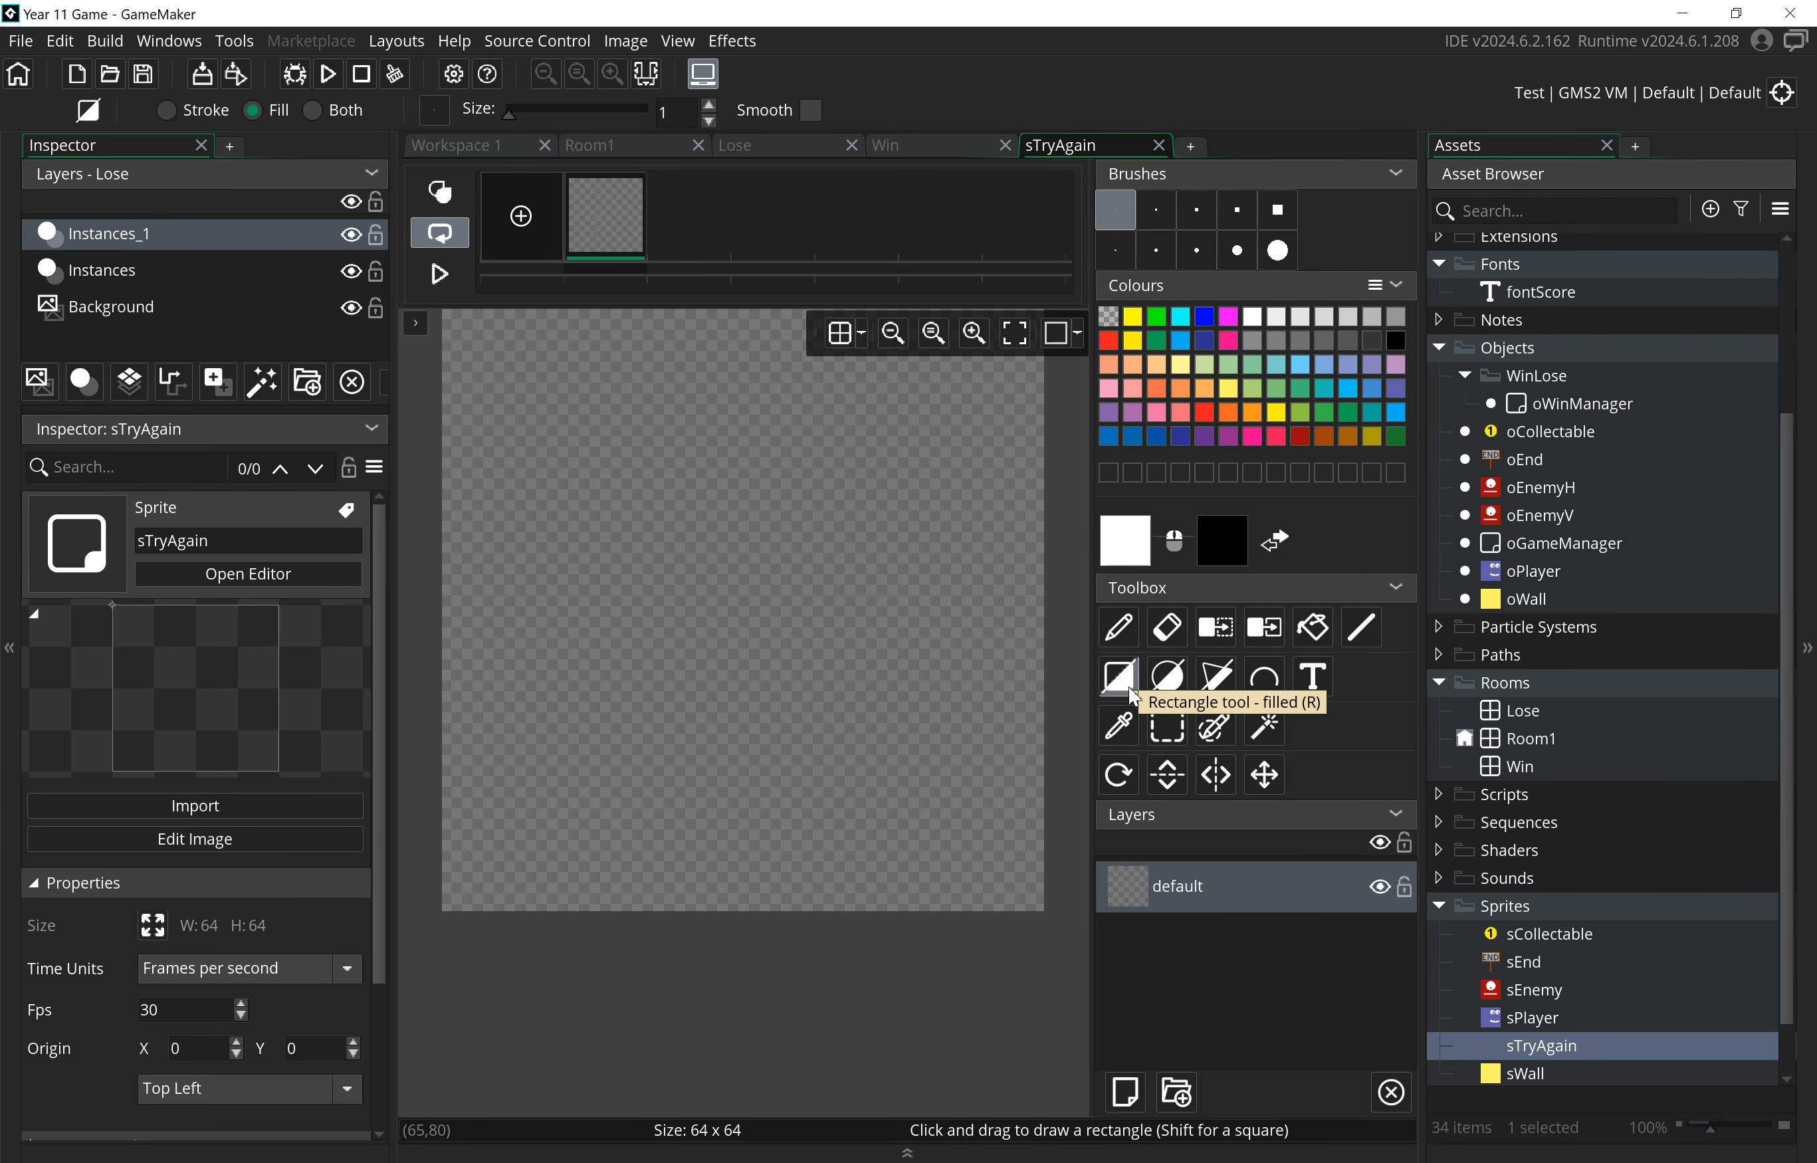
left_click(1348, 412)
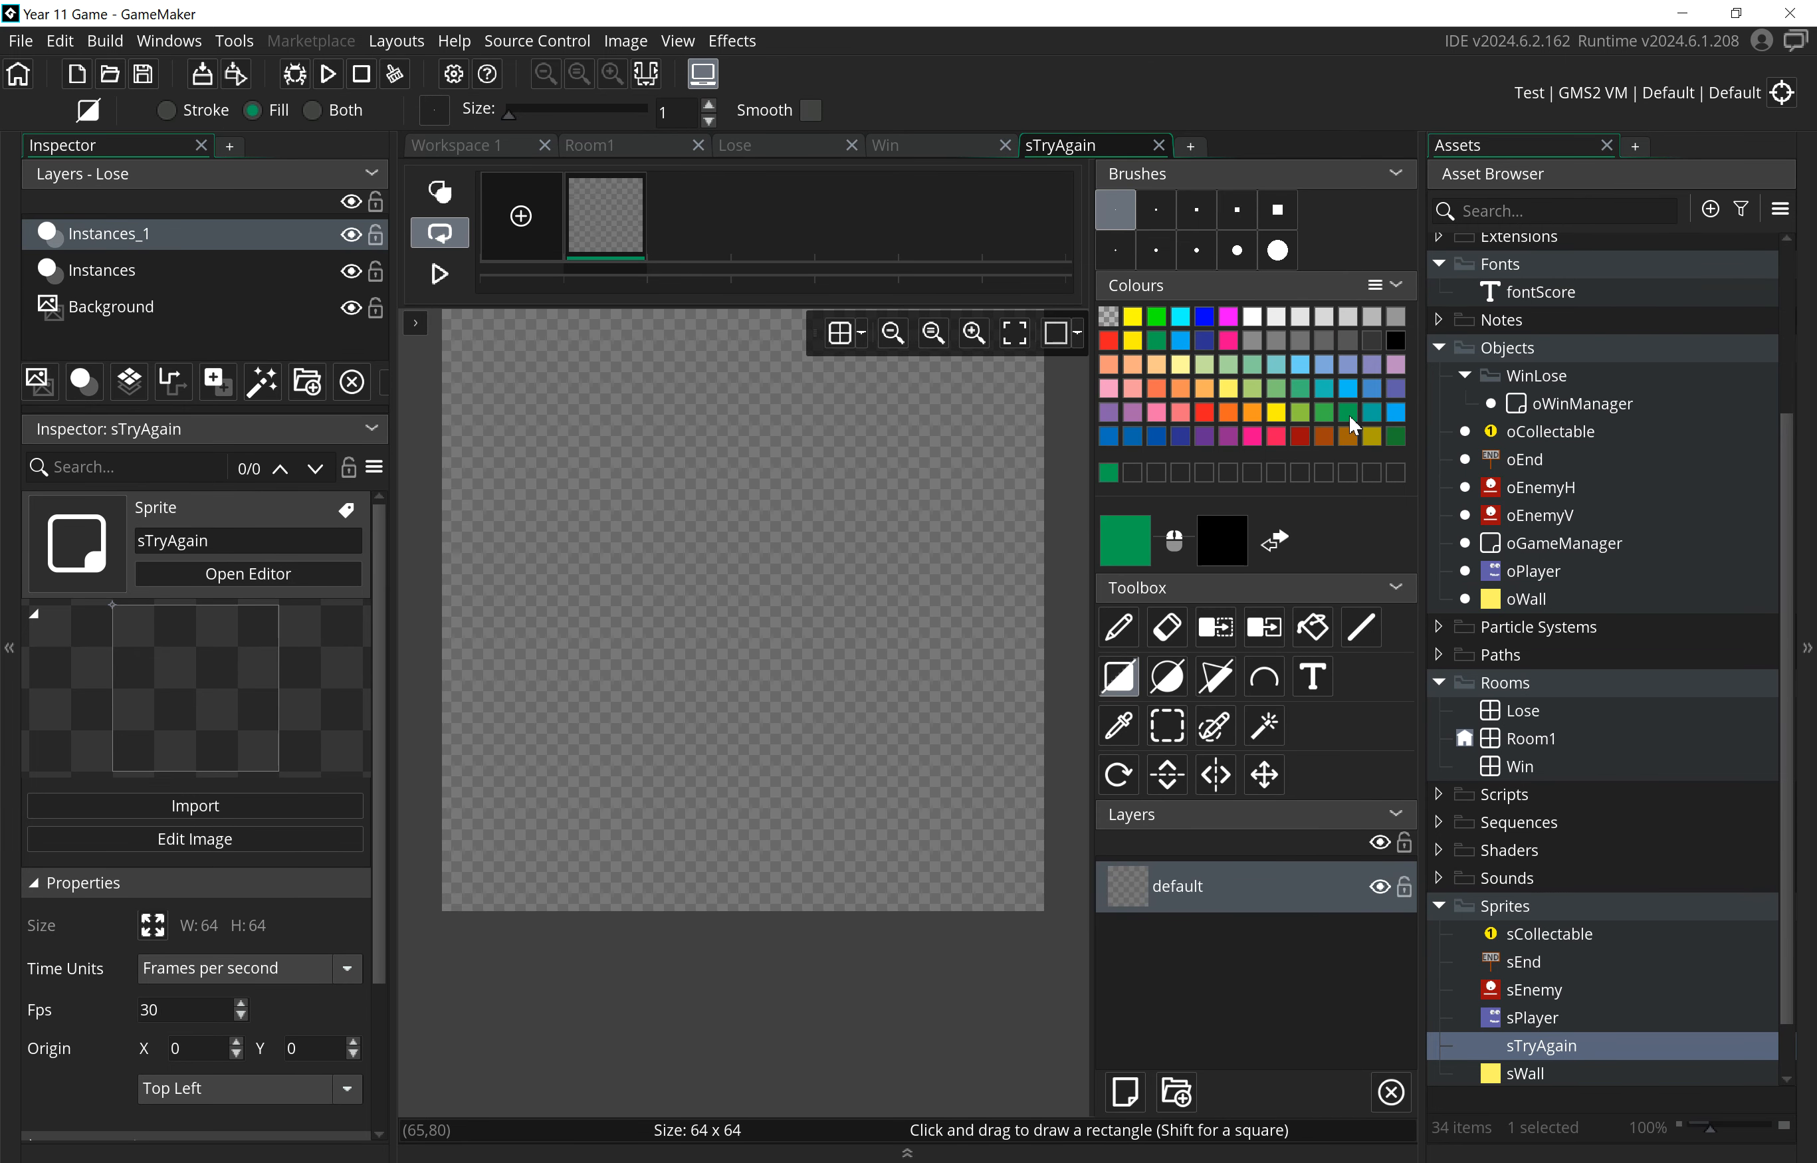
left_click_drag(473, 472, 578, 521)
left_click_drag(719, 561, 1019, 700)
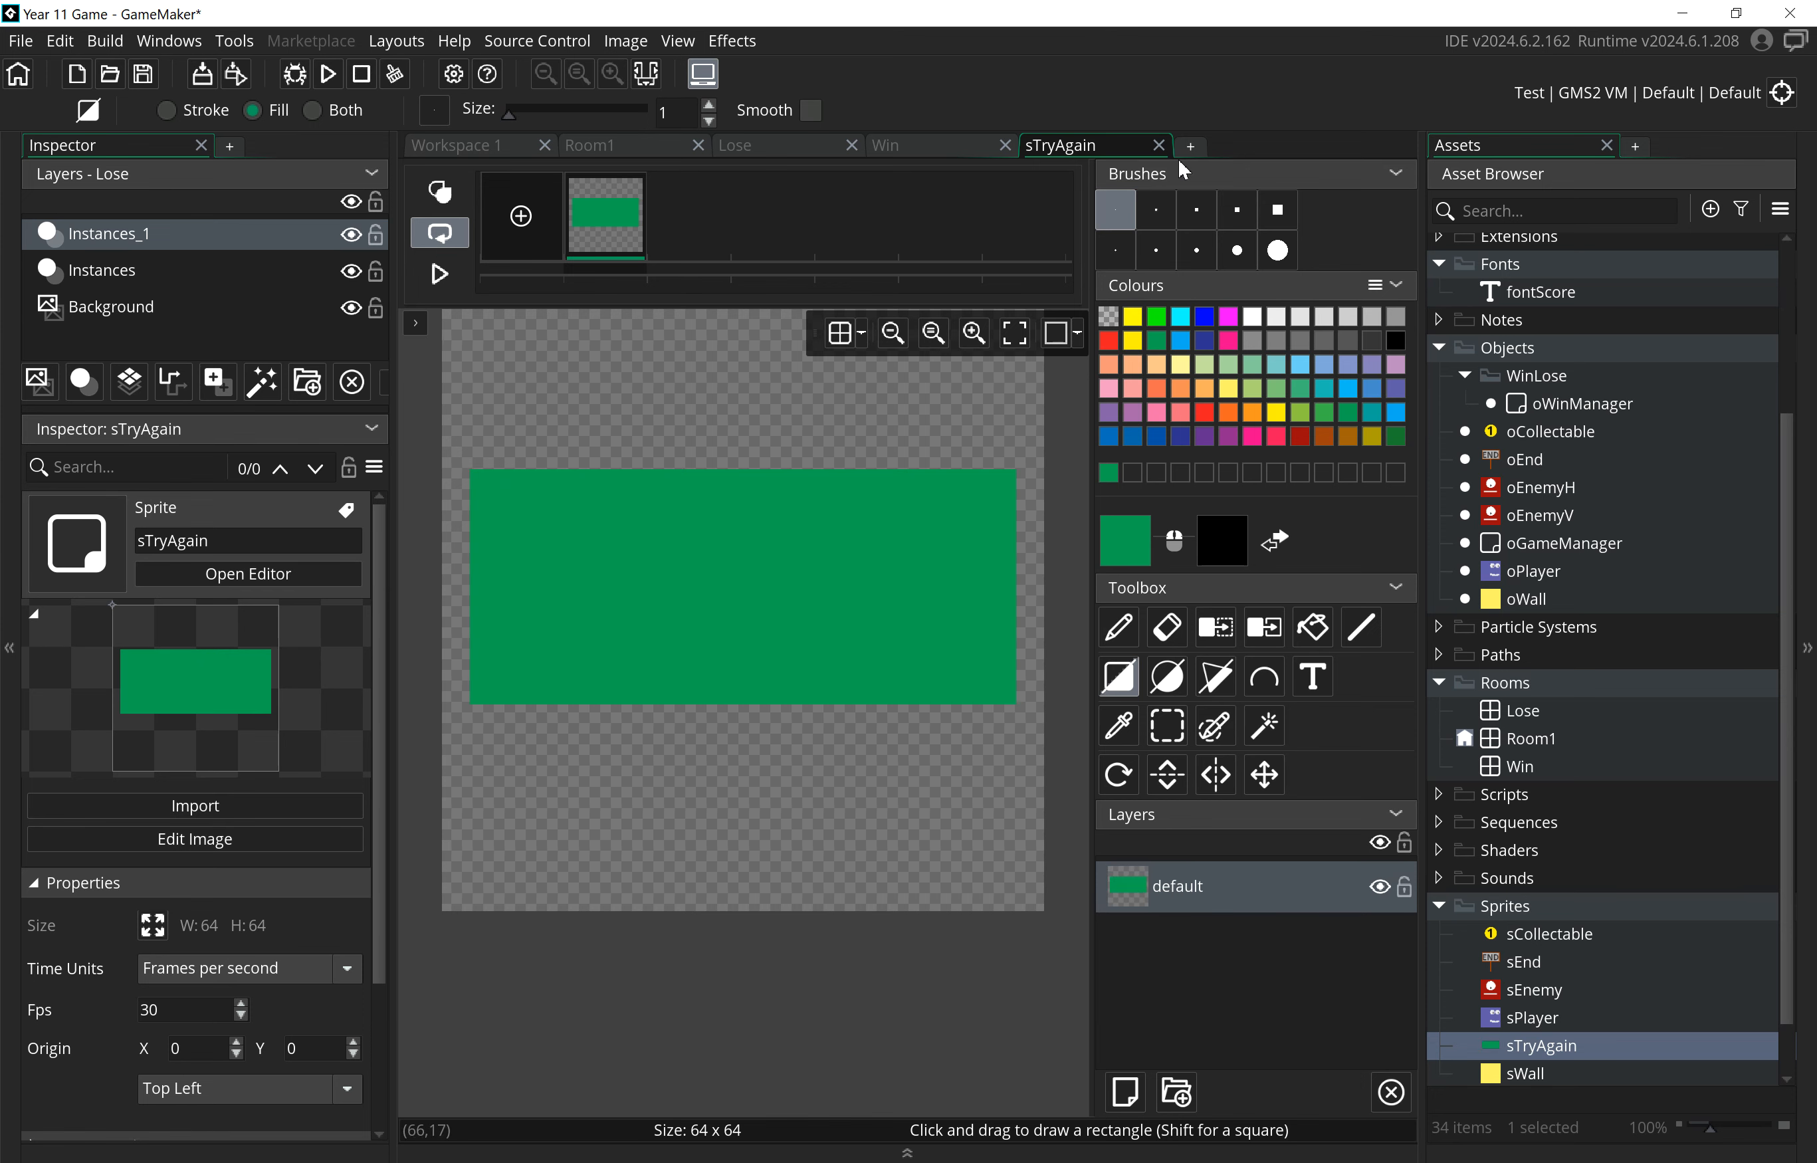
- Round off the green rectangle's corners with the Eraser, using a round brush of size 15
left_click(1232, 255)
left_click(1185, 638)
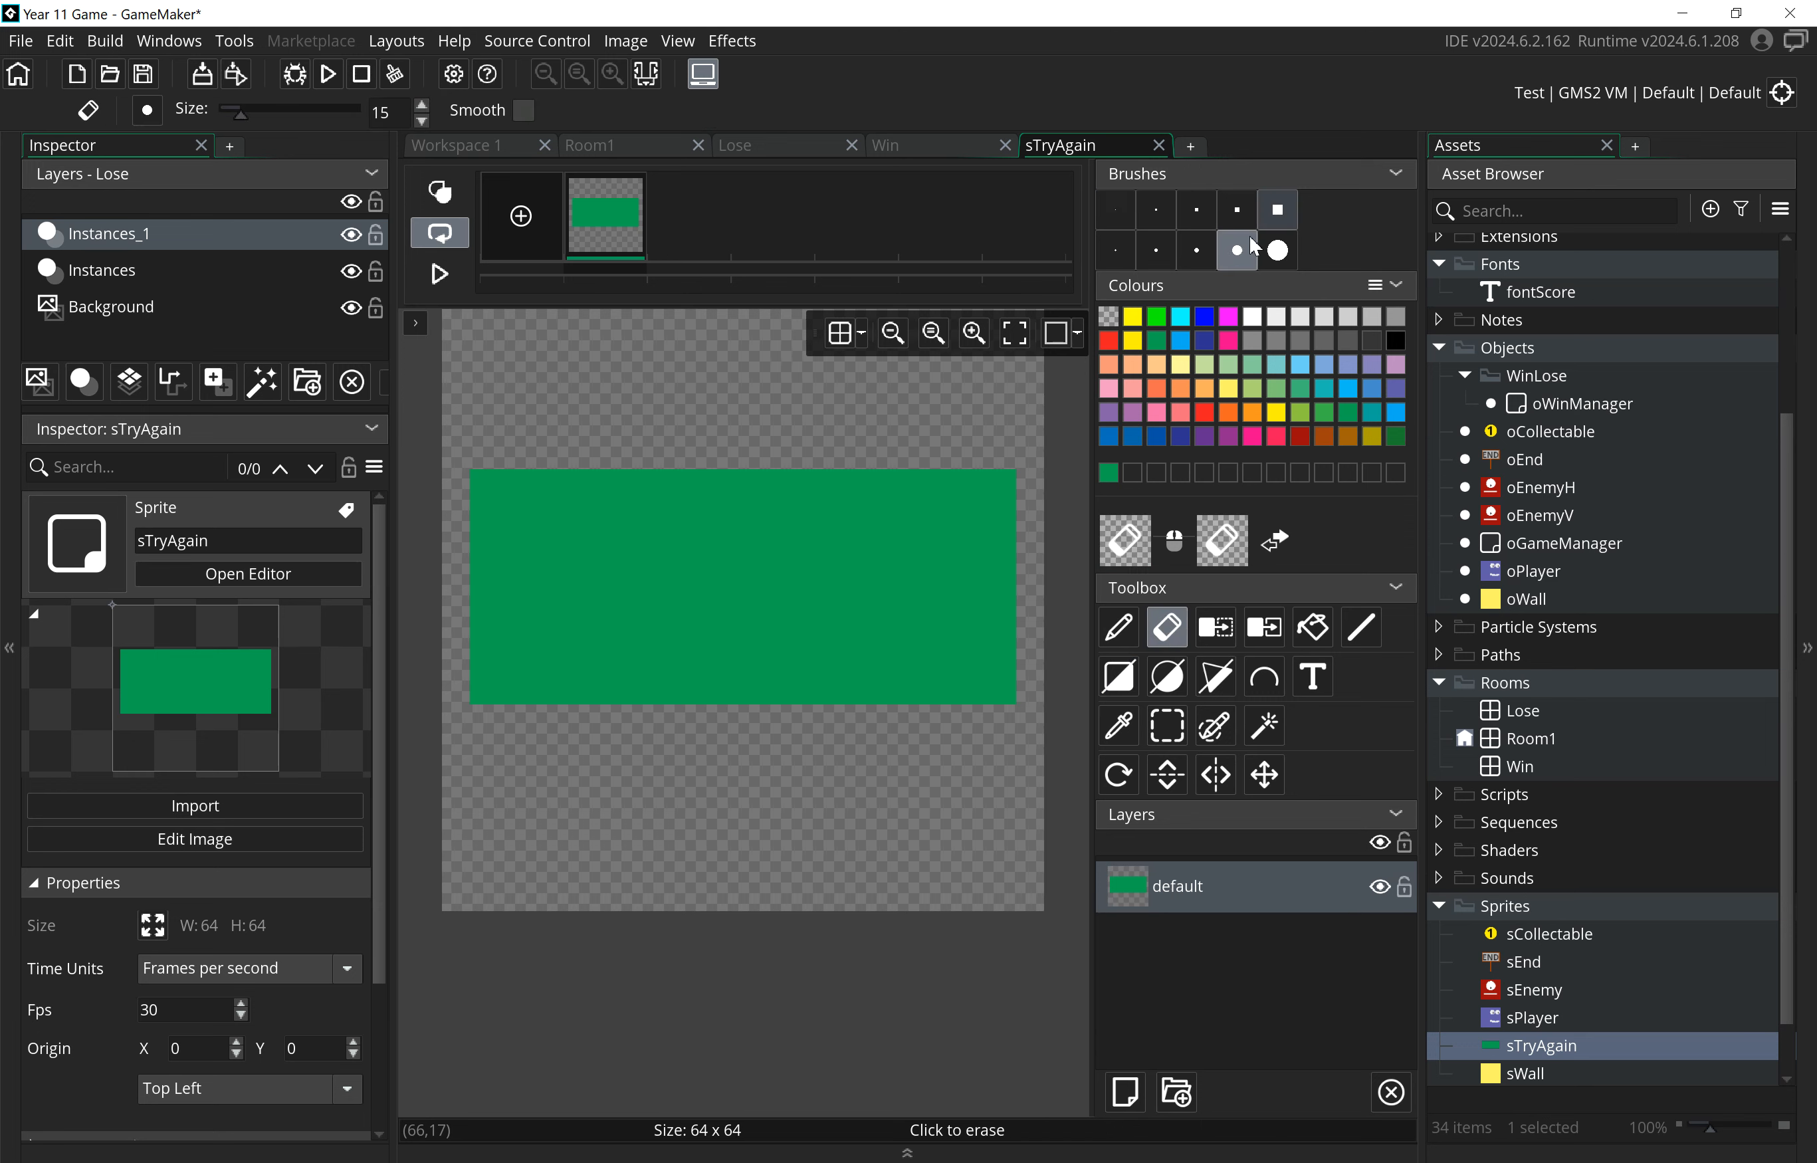
left_click_drag(1086, 417, 1064, 438)
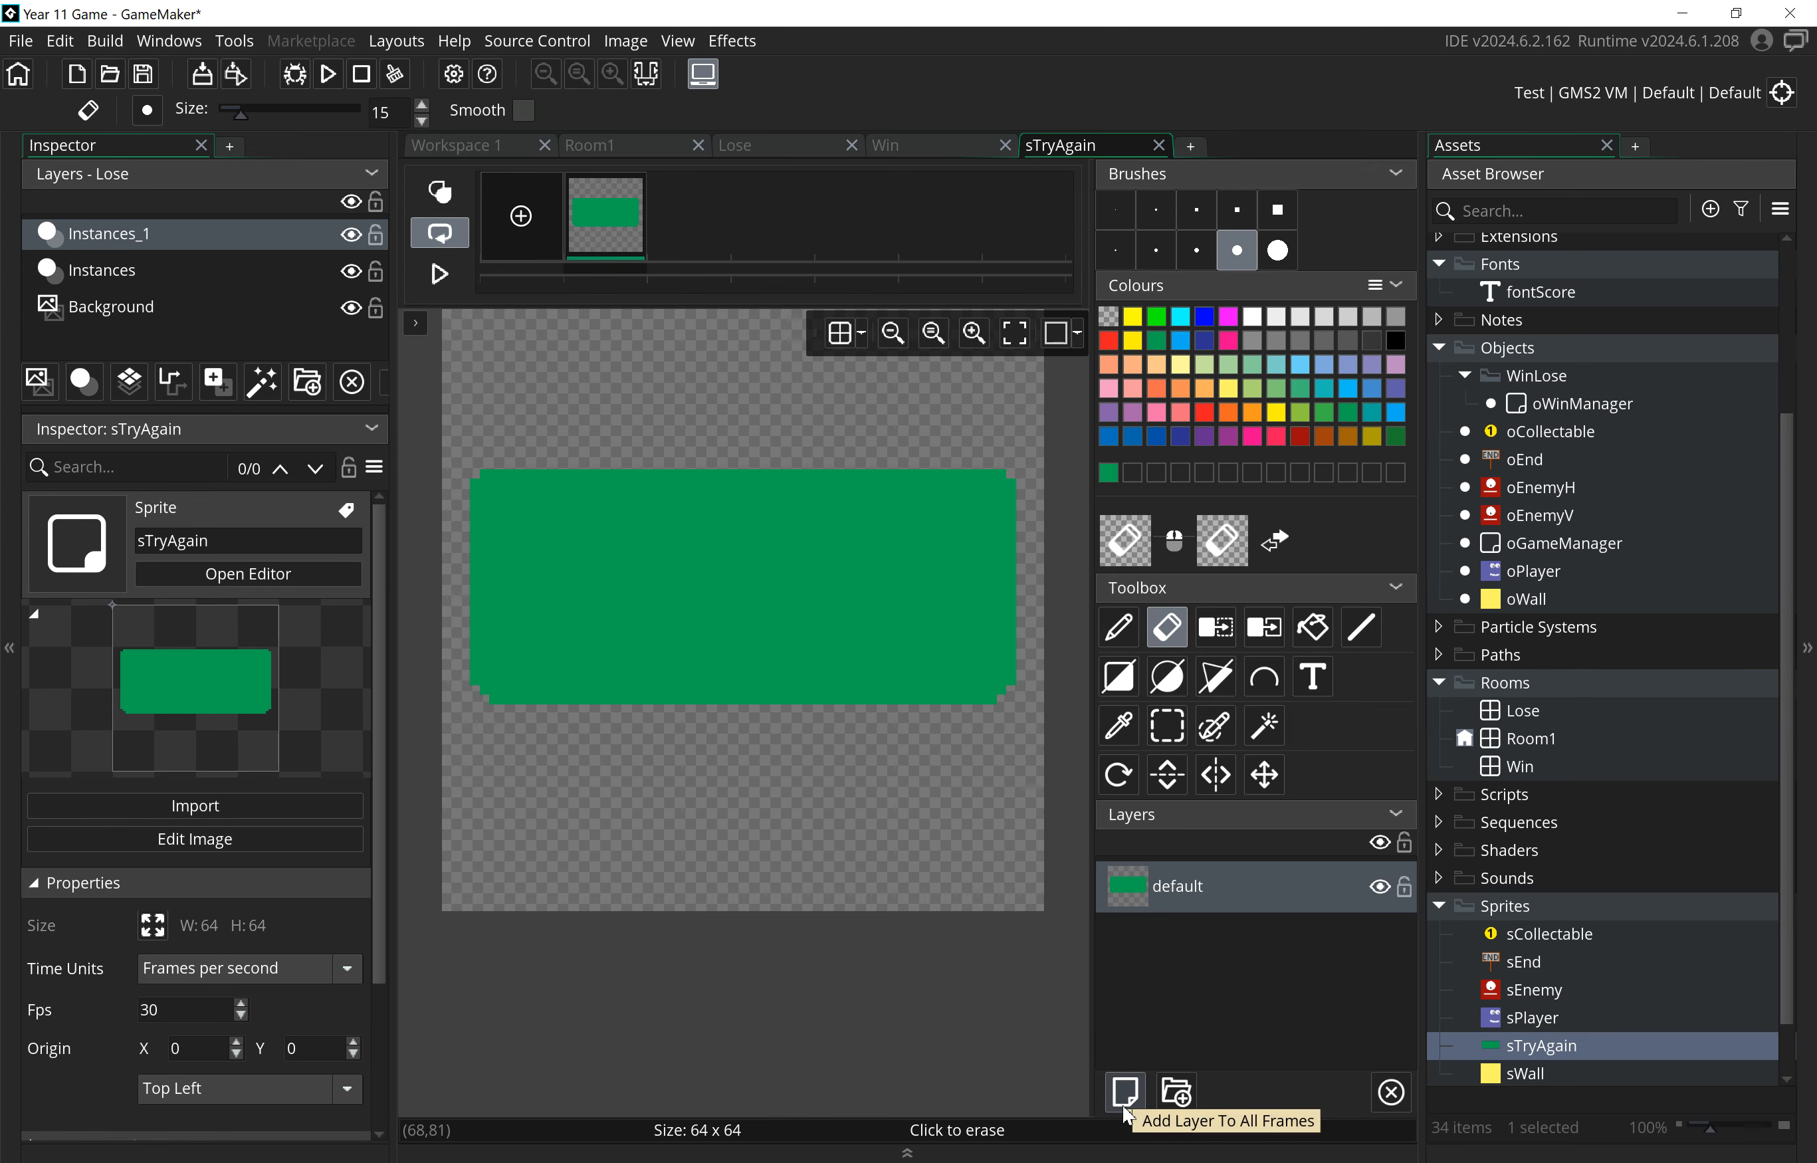
- Add a new layer above the green rectangle, insert the text TRY AGAIN on it and select the text
left_click(1125, 1090)
left_click(1310, 679)
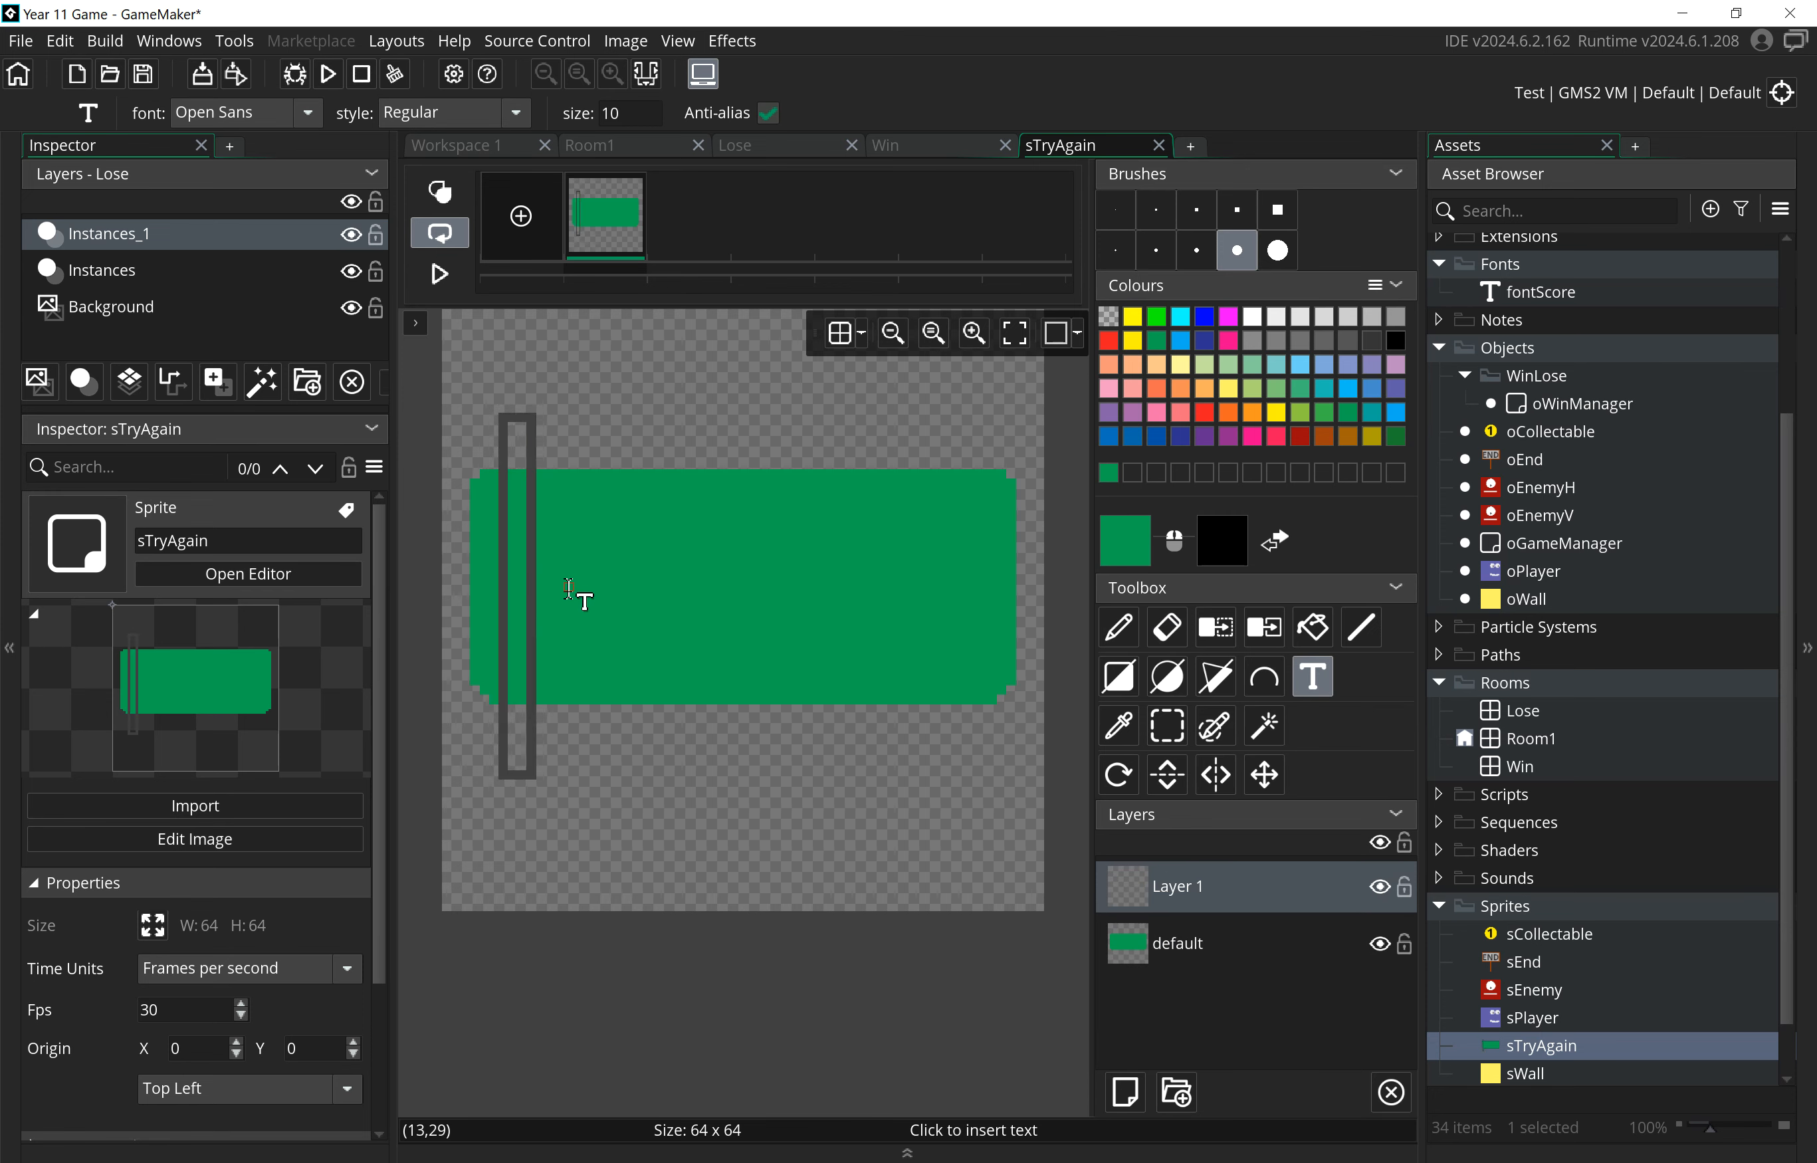
type("TRY")
key("ctrl+a")
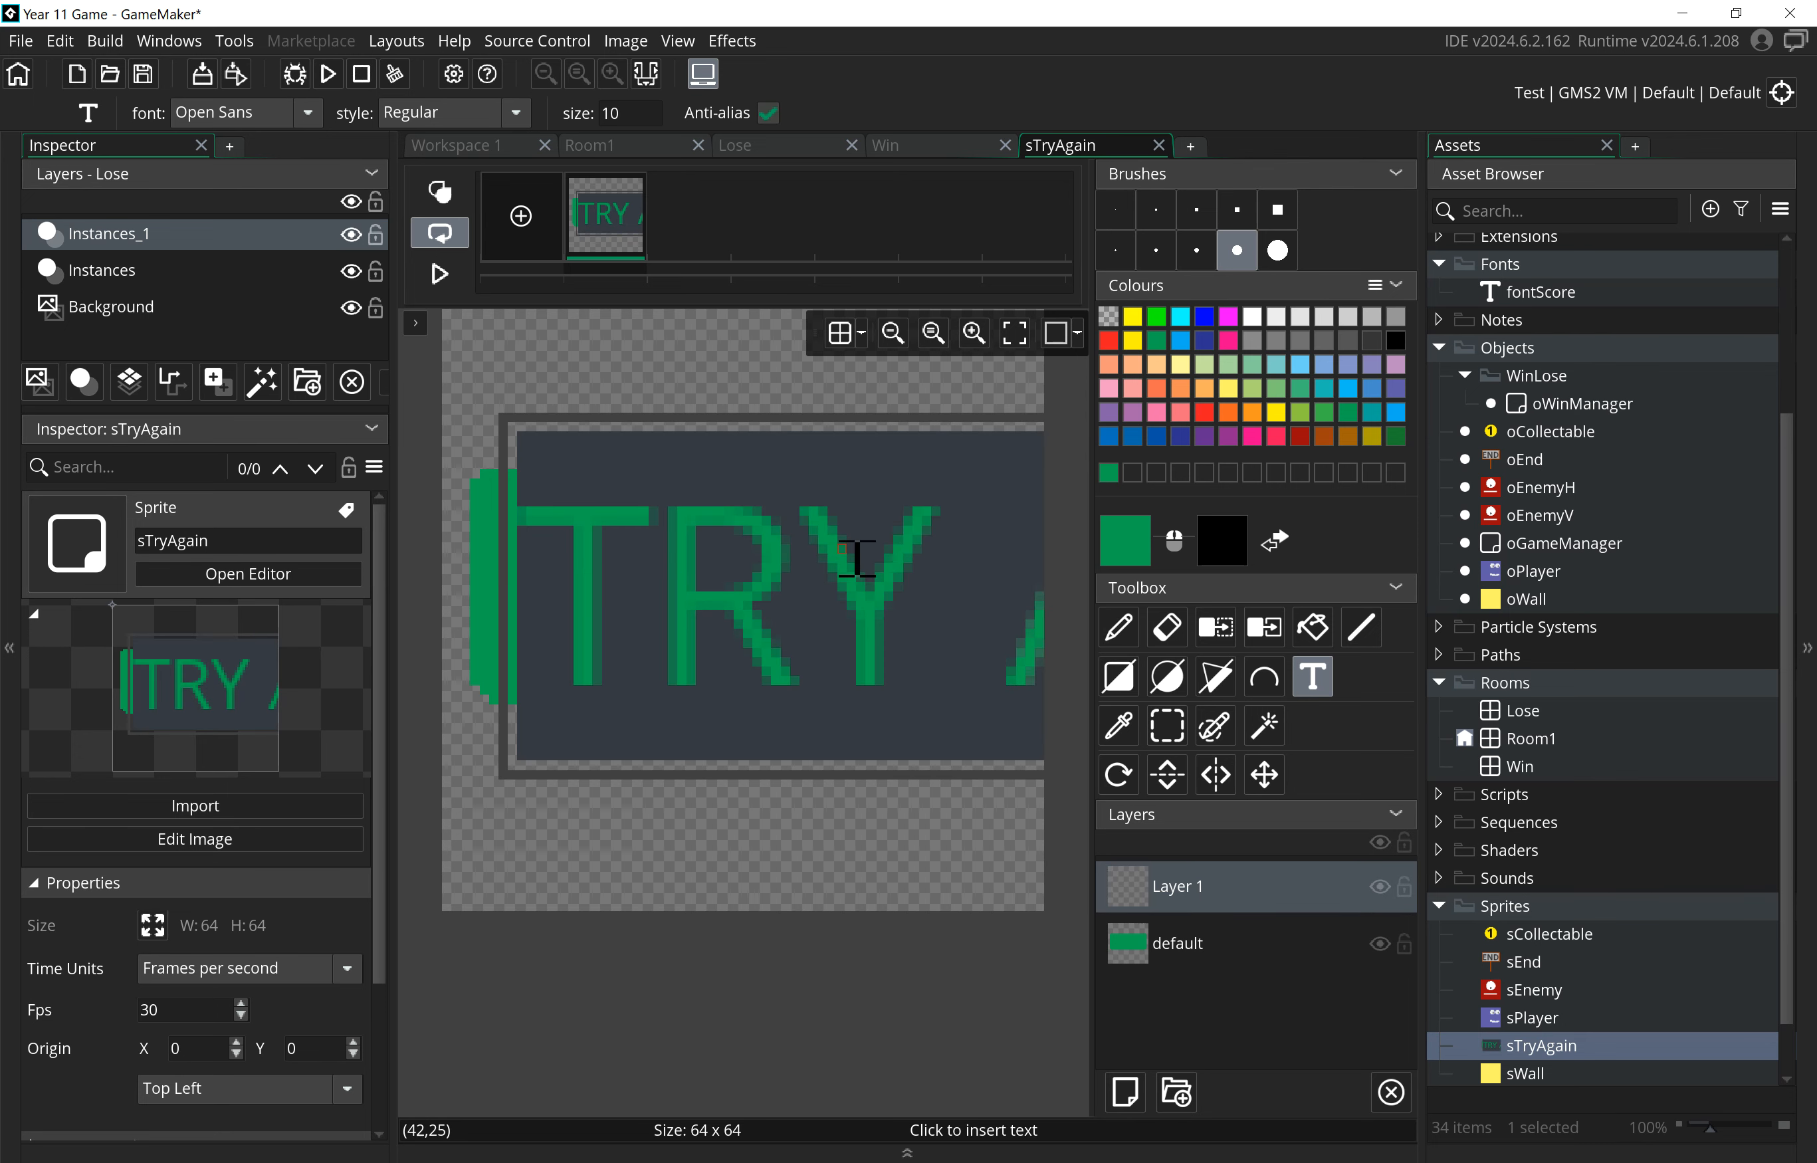
- Format the selected TRY AGAIN text in a very dark green, with bold style and size 5
left_click(1122, 557)
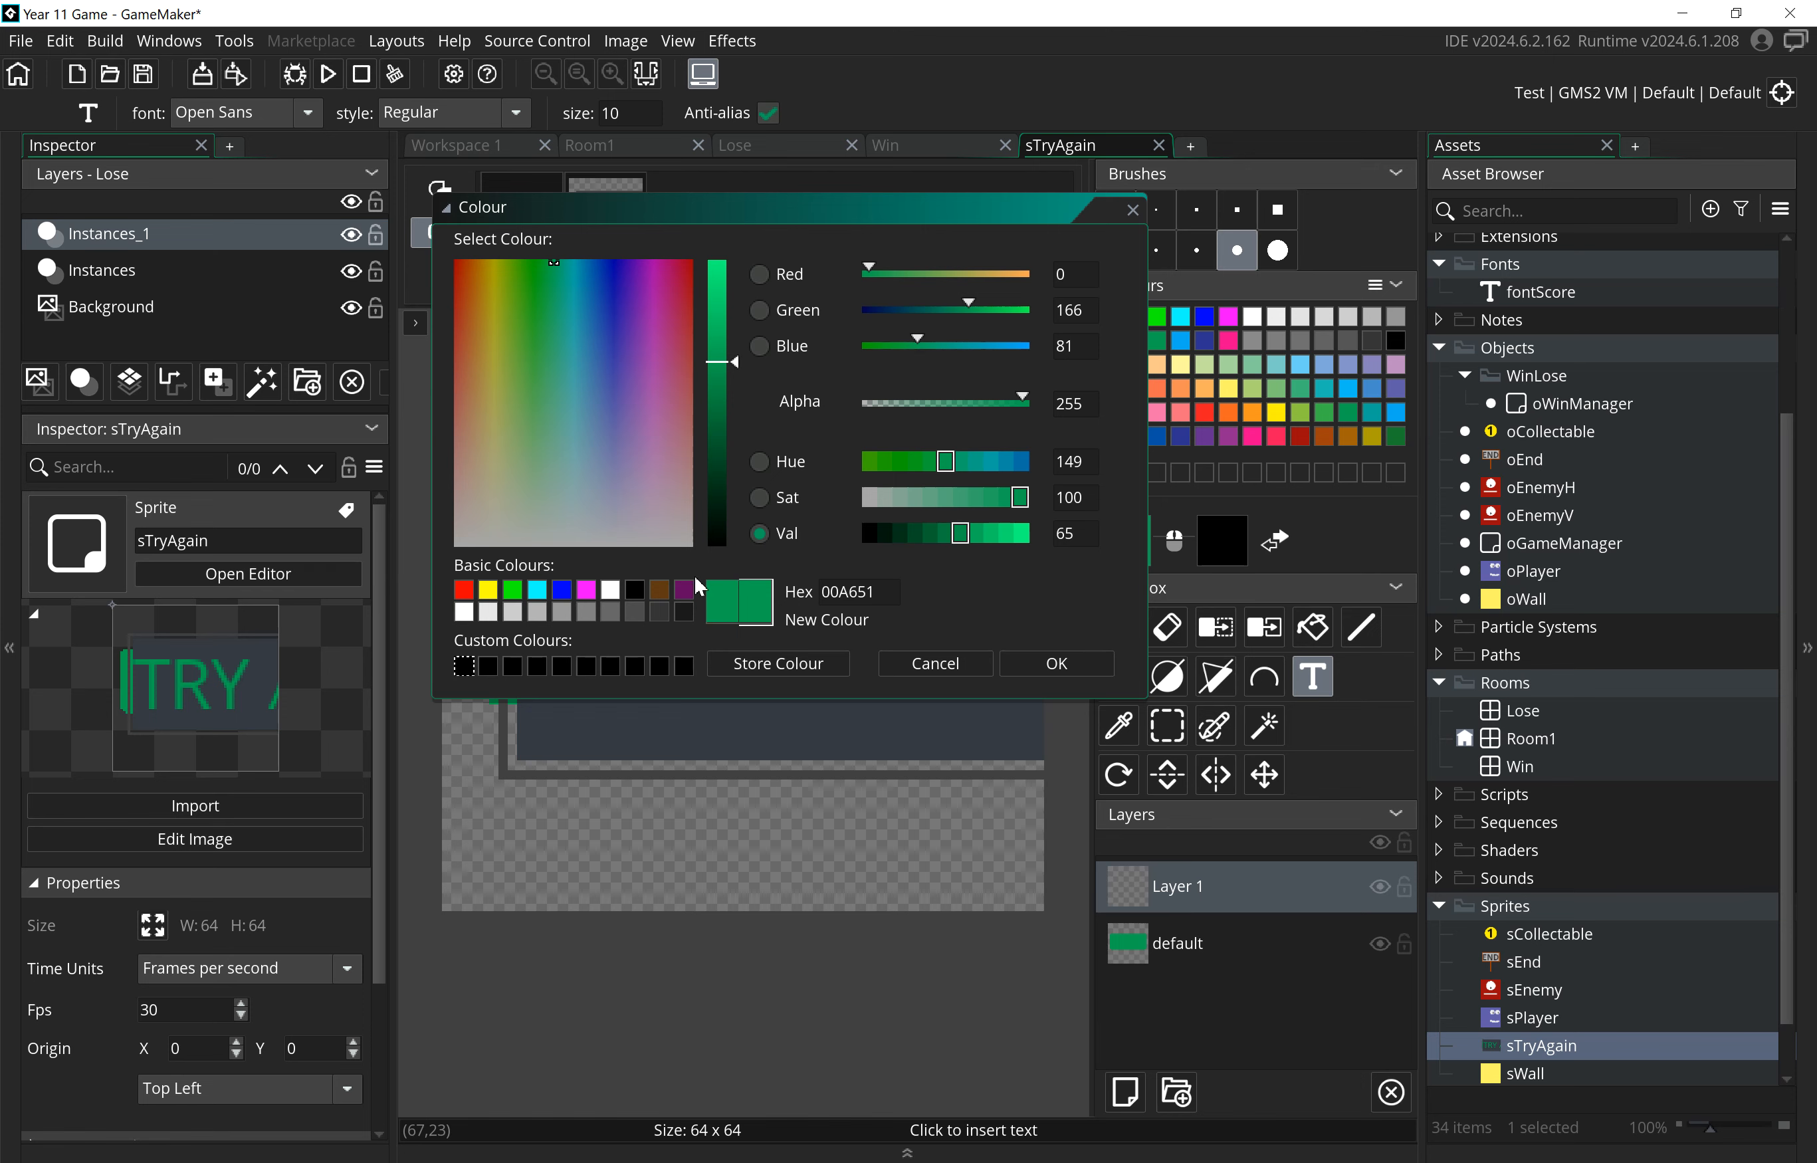
left_click(882, 537)
left_click(1053, 664)
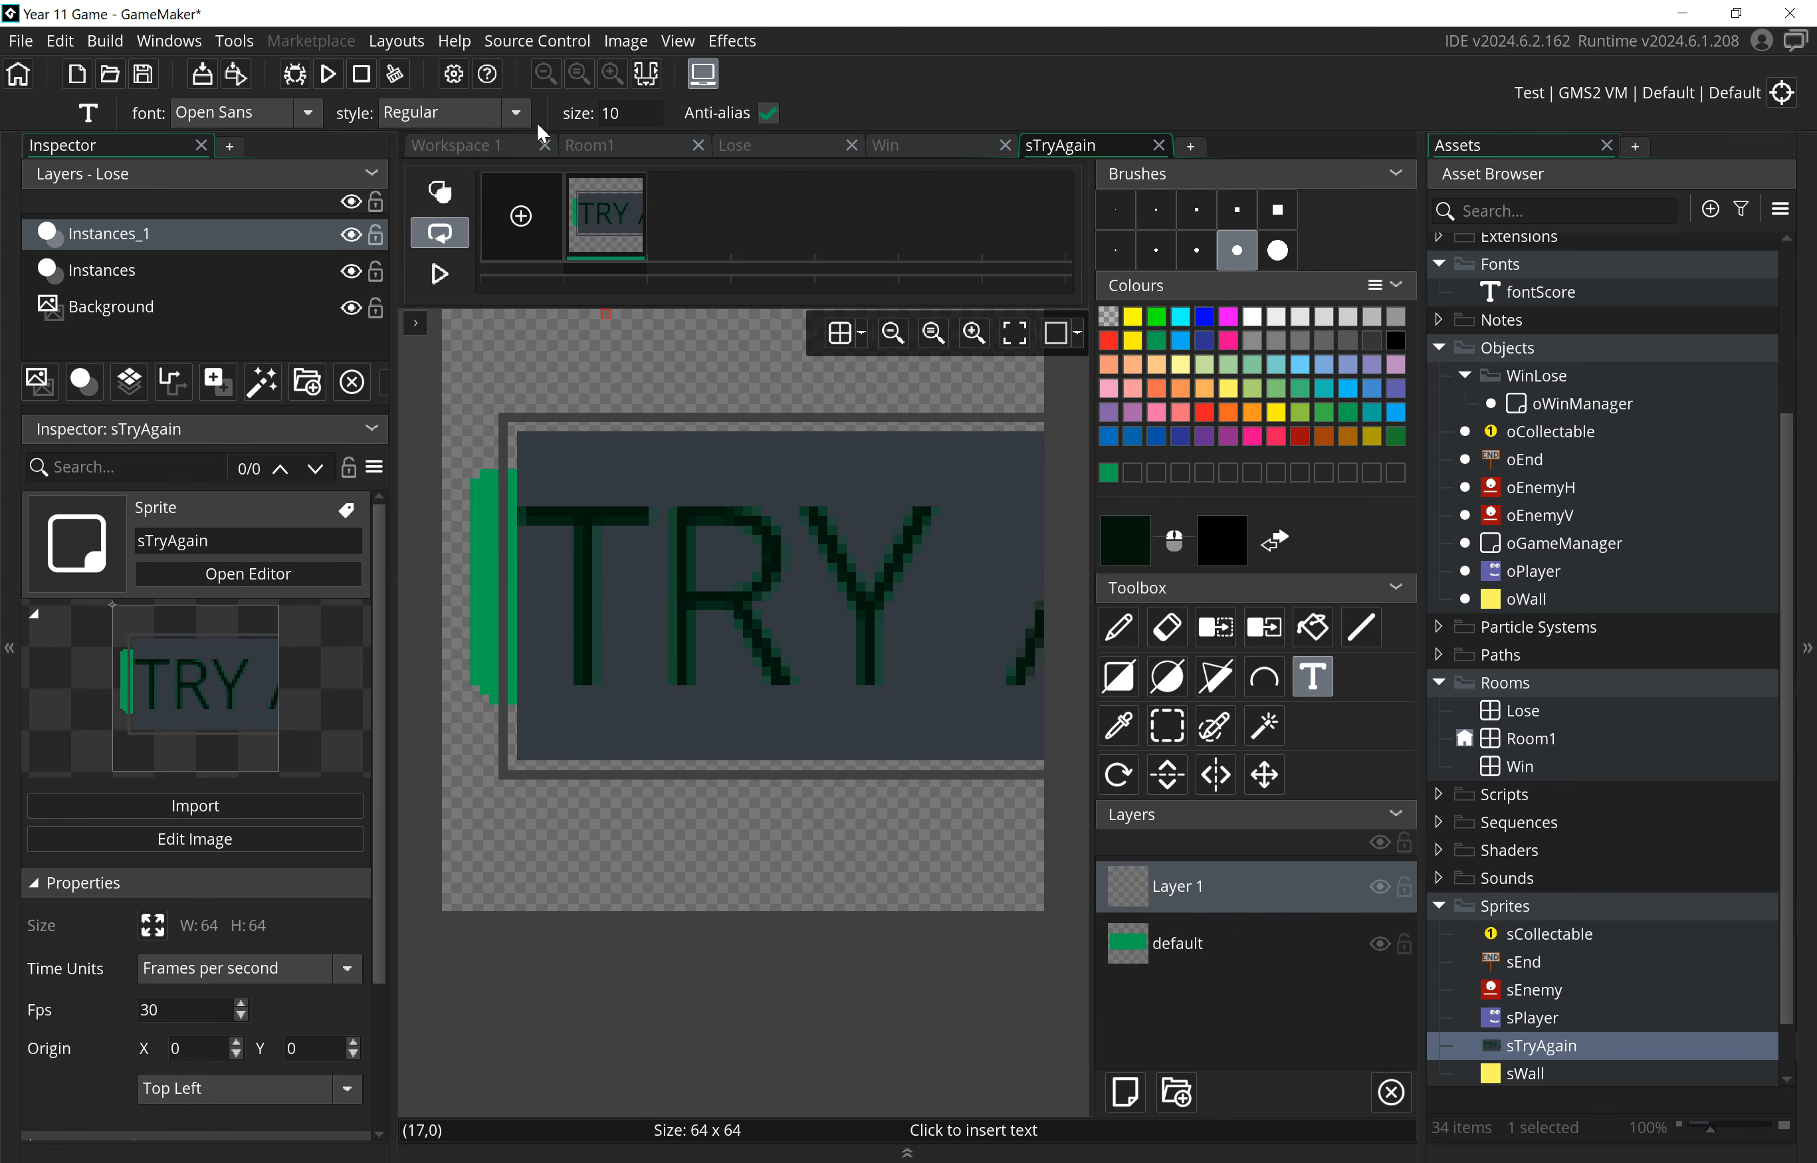
left_click(504, 113)
left_click(481, 149)
left_click_drag(626, 113, 569, 113)
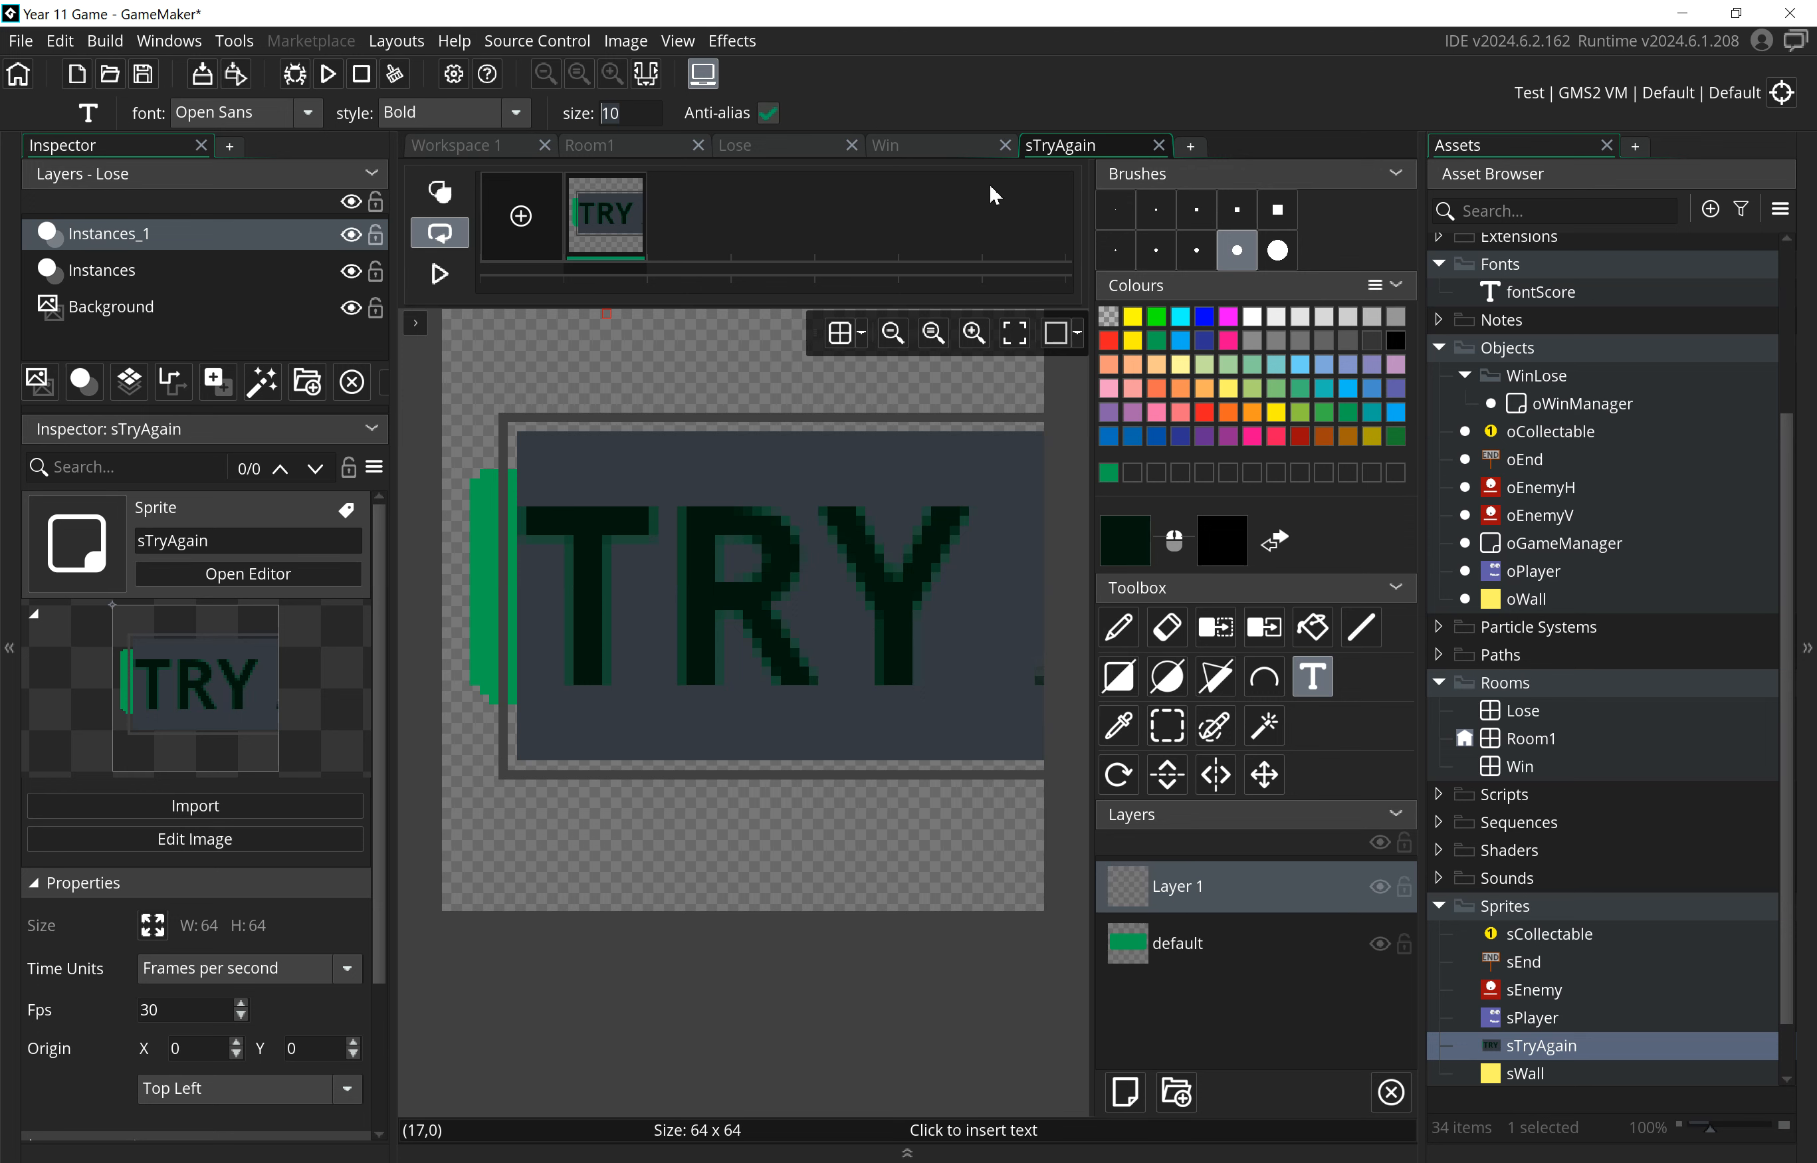
type("5")
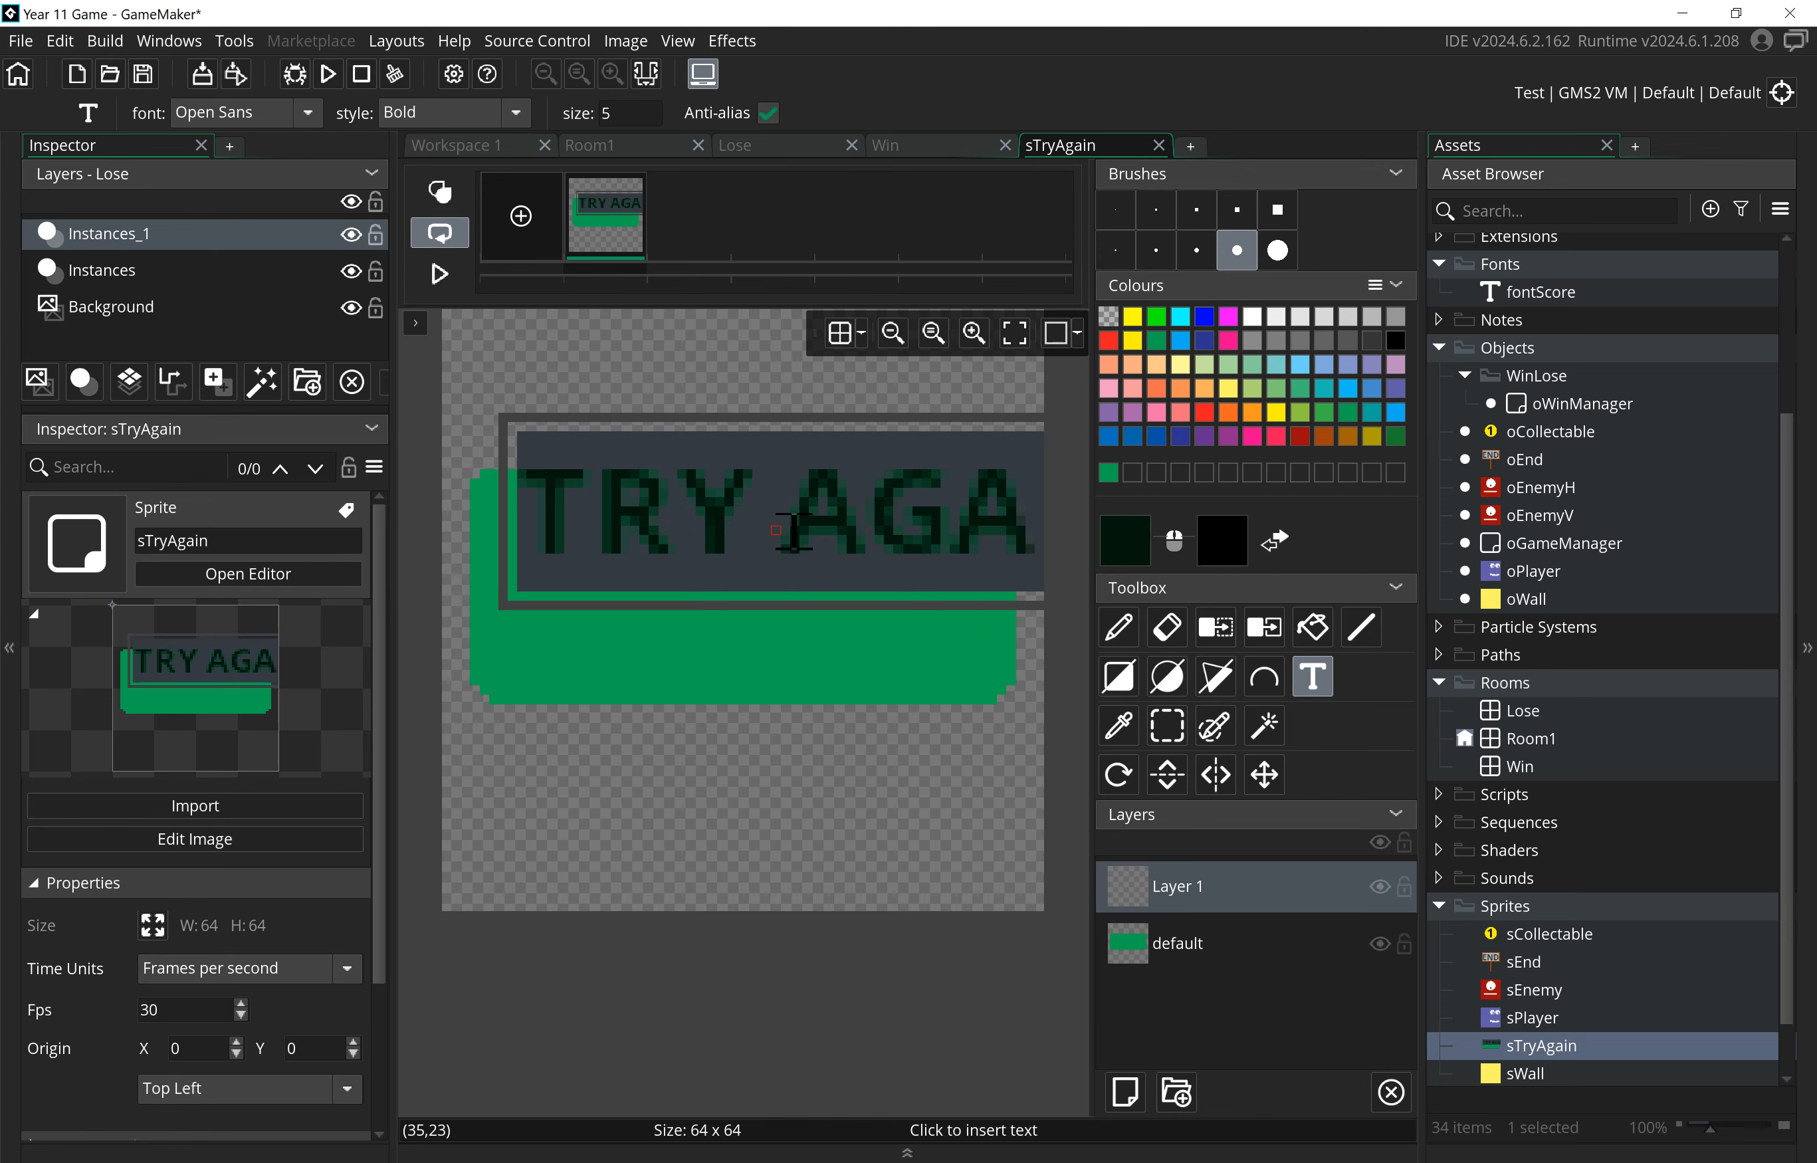
- Split the TRY AGAIN text onto two lines, with AGAIN below TRY
left_click(785, 521)
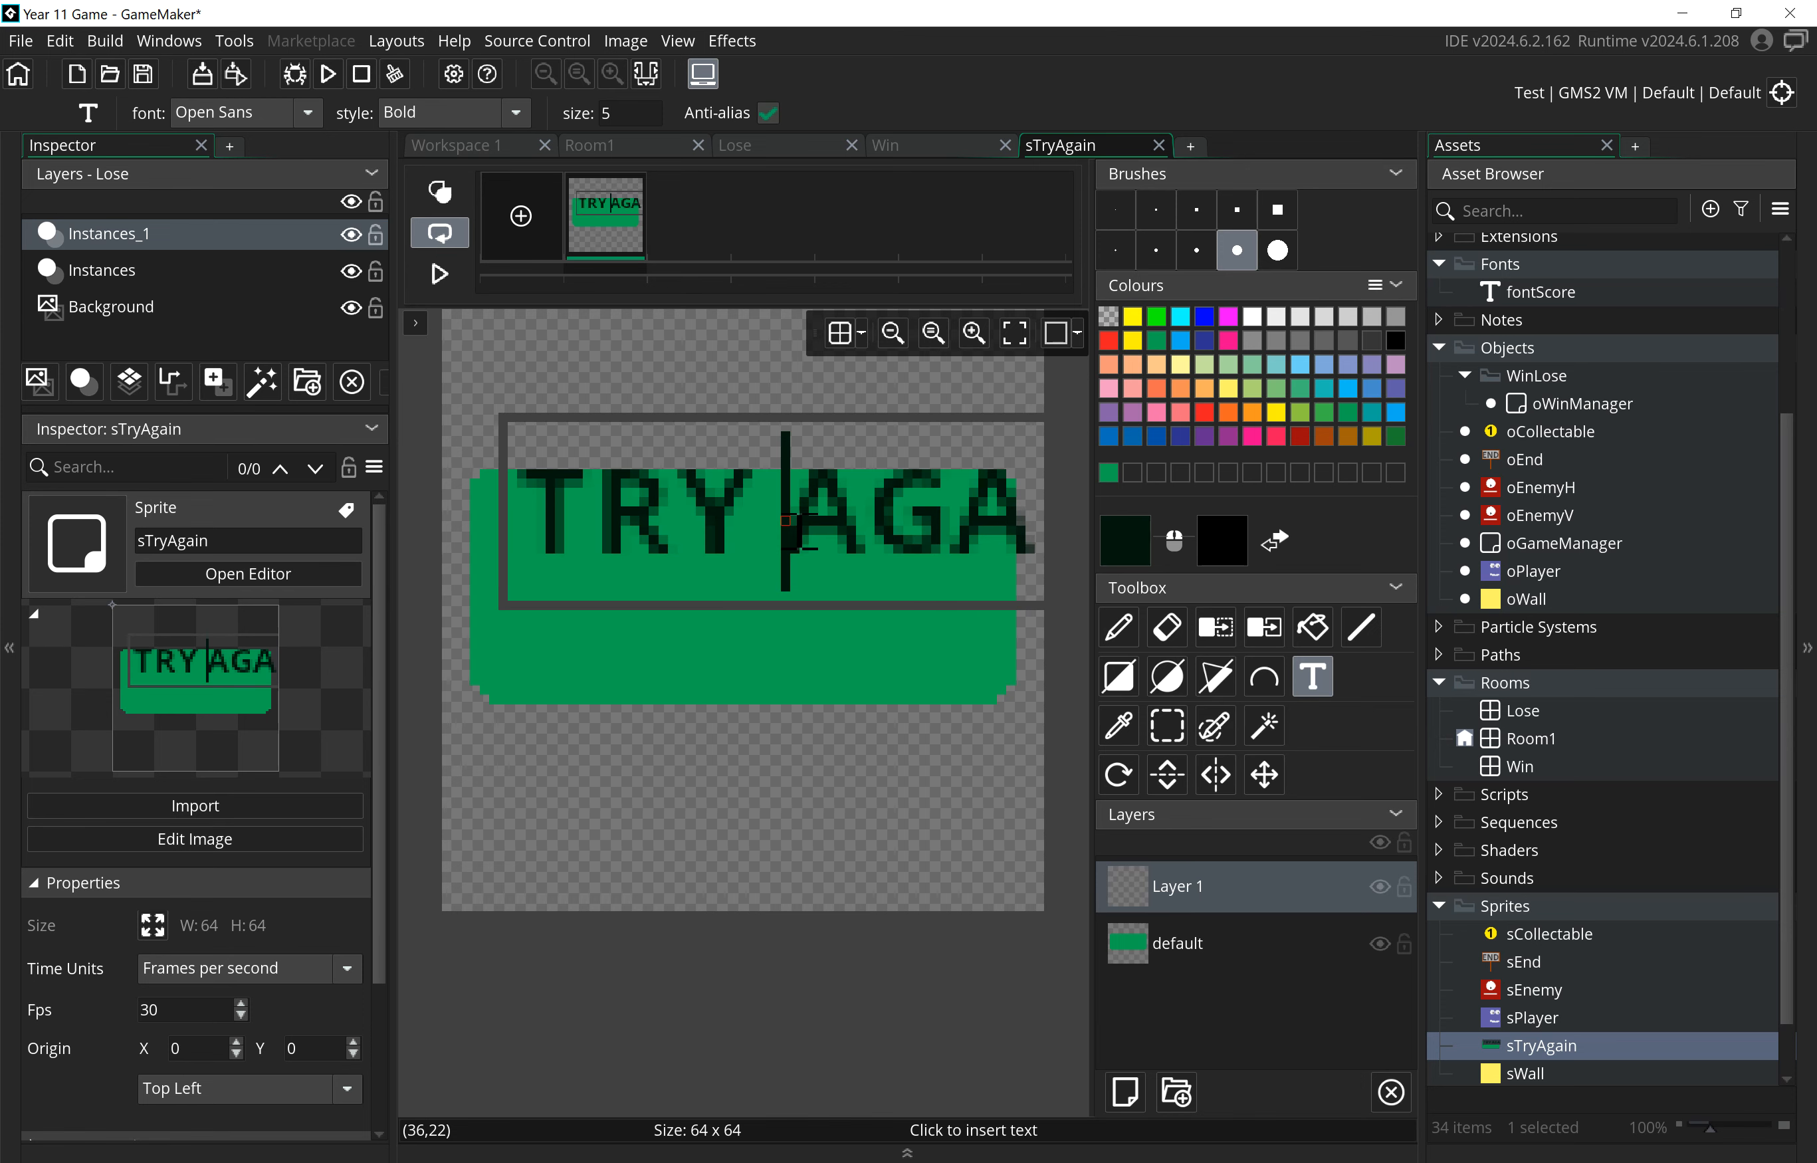
key("Return")
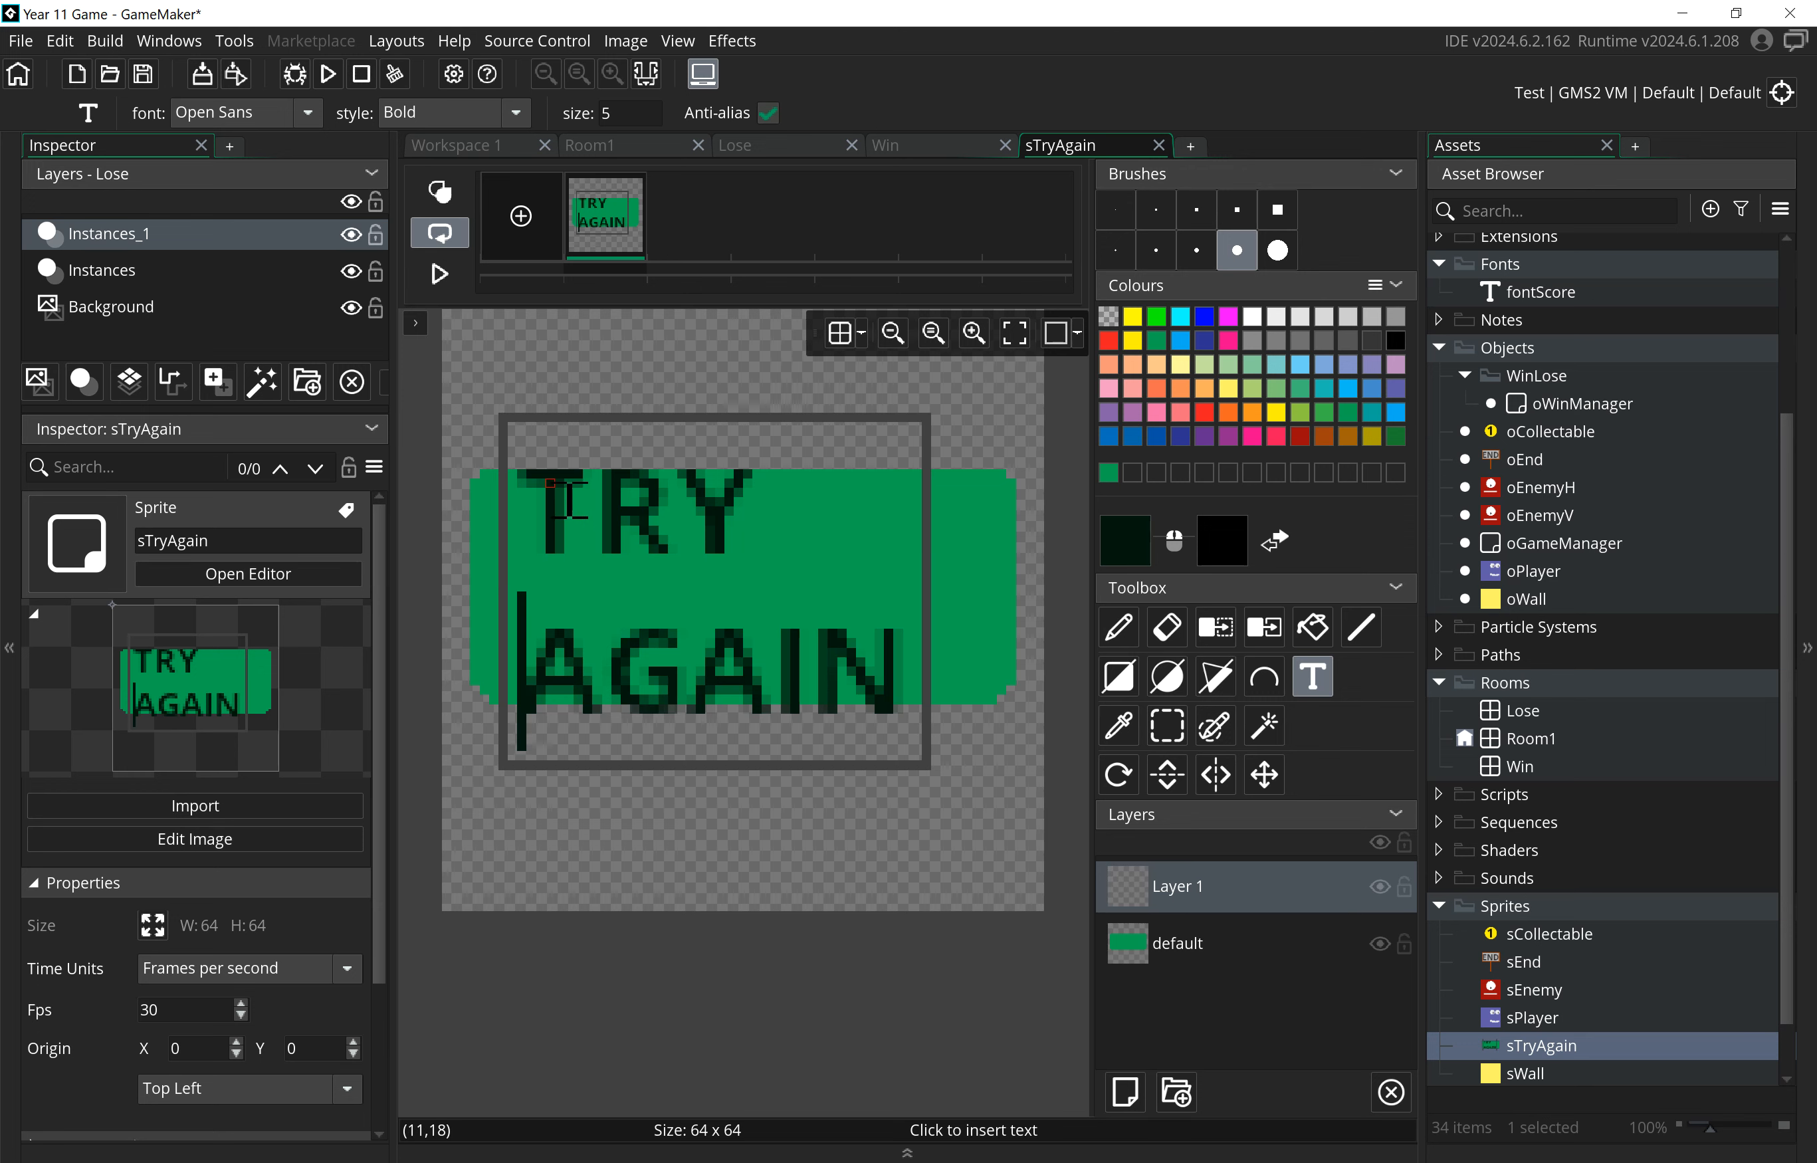
left_click(794, 691)
left_click(634, 479)
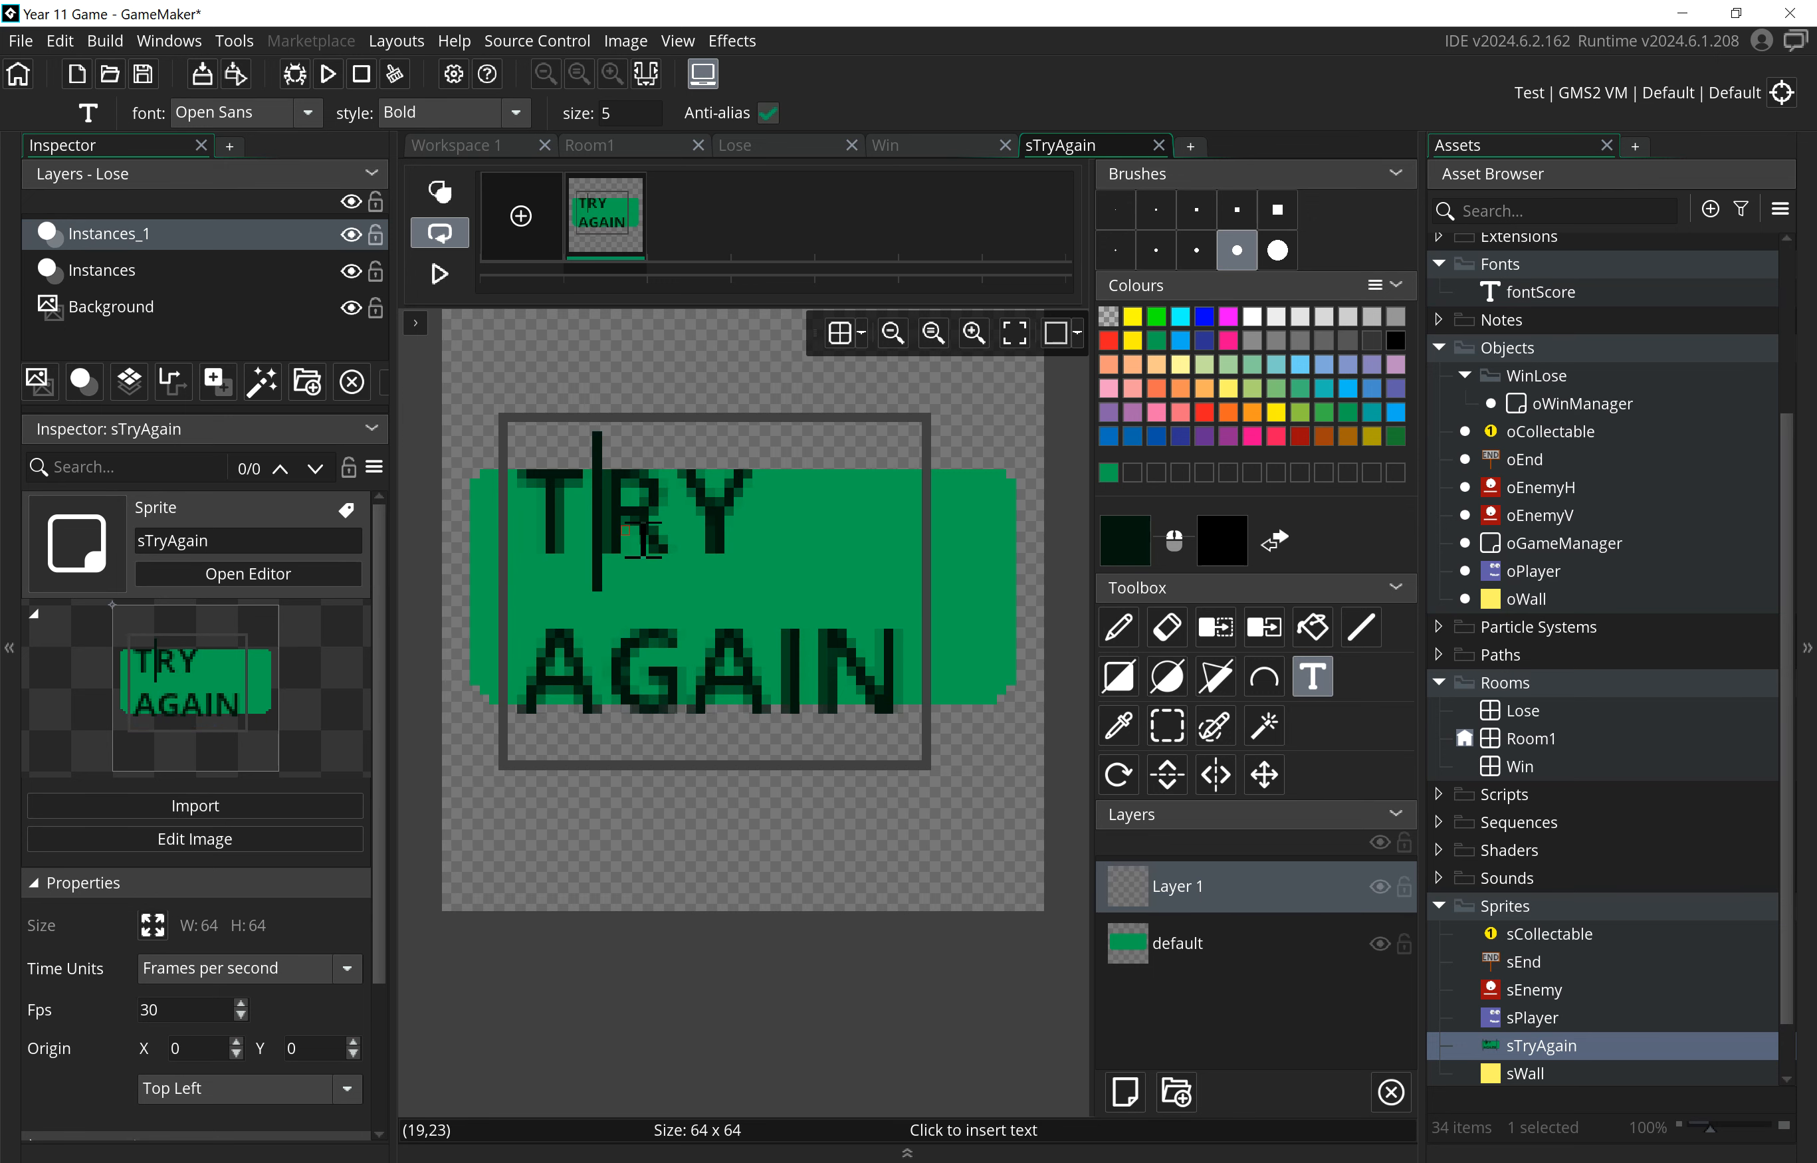
left_click_drag(539, 507, 708, 551)
- Delete the word AGAIN and its line break so the text box contains only TRY
left_click(783, 664)
left_click(876, 675)
left_click_drag(877, 676, 416, 629)
key("BackSpace")
key("BackSpace")
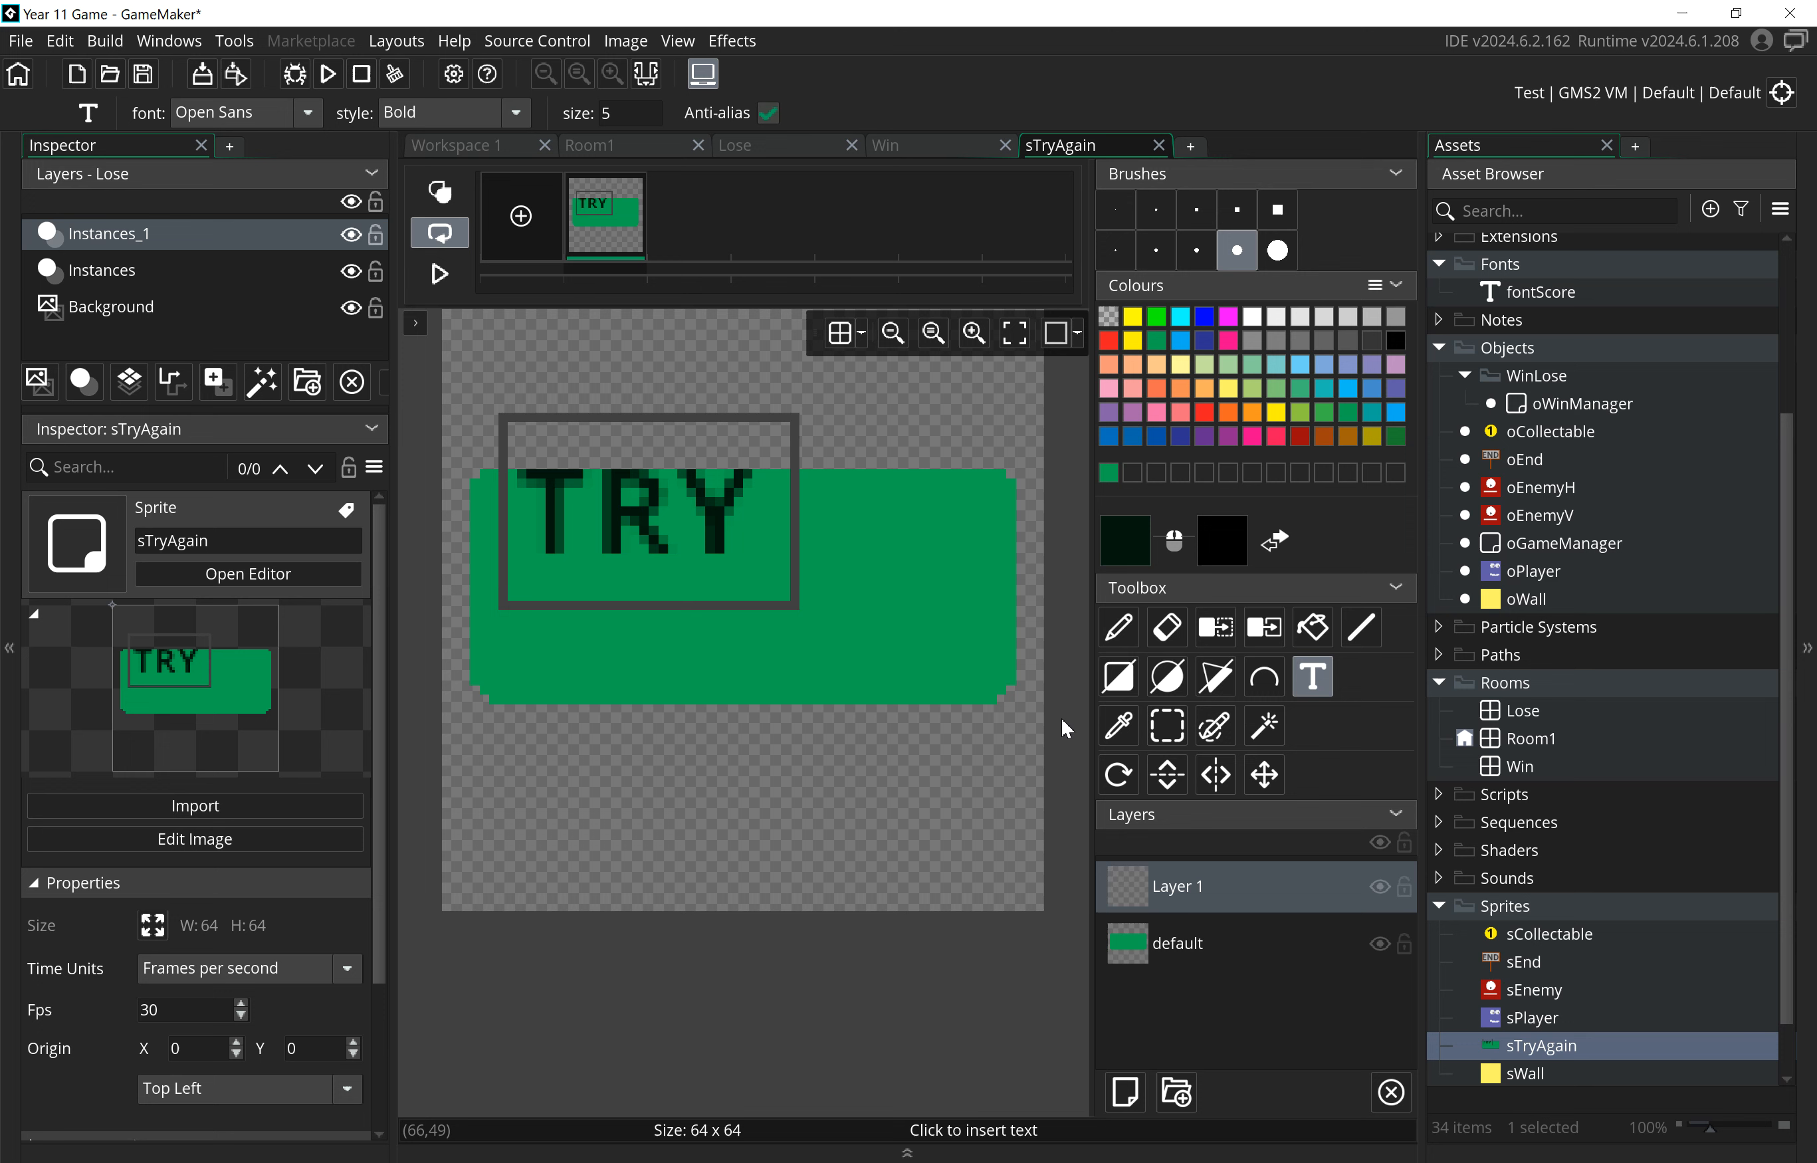
- Set the TRY text to size 10
left_click(687, 526)
left_click_drag(782, 505, 455, 515)
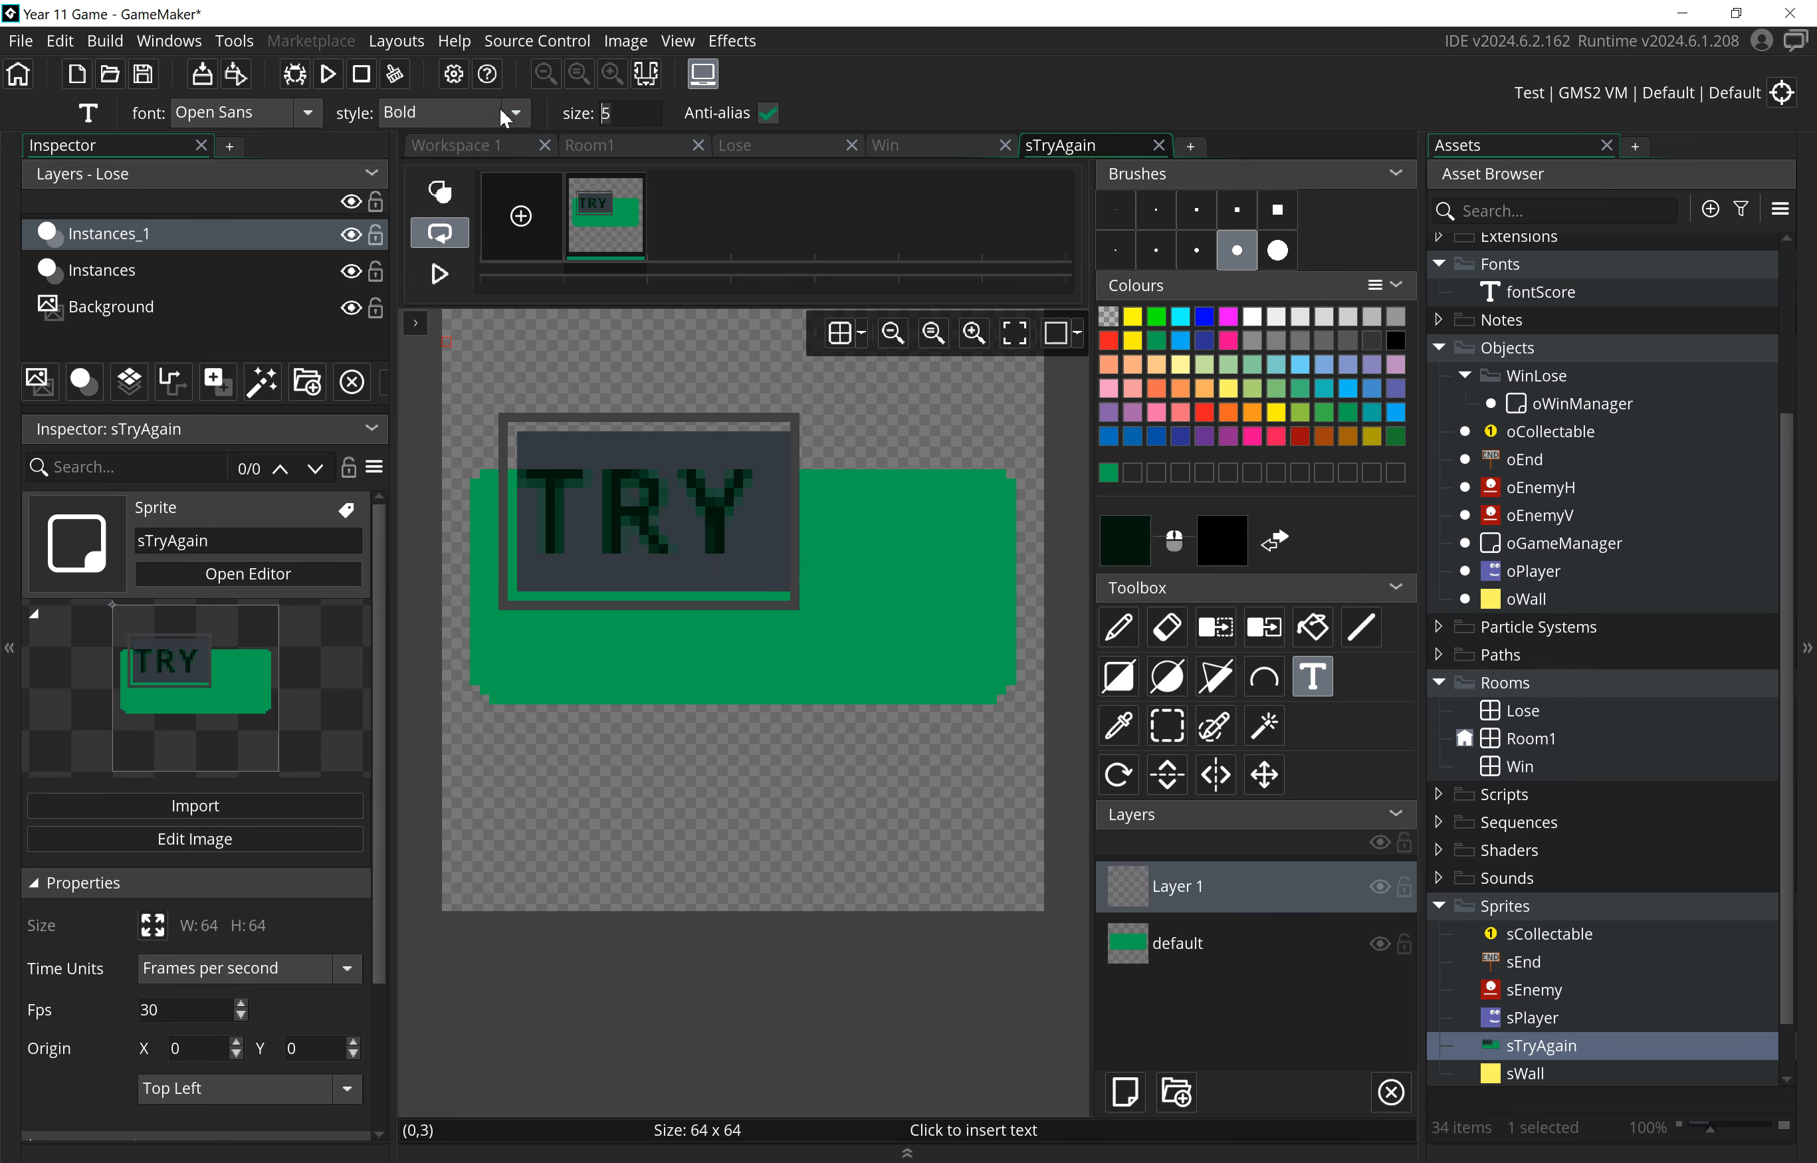
key("Return")
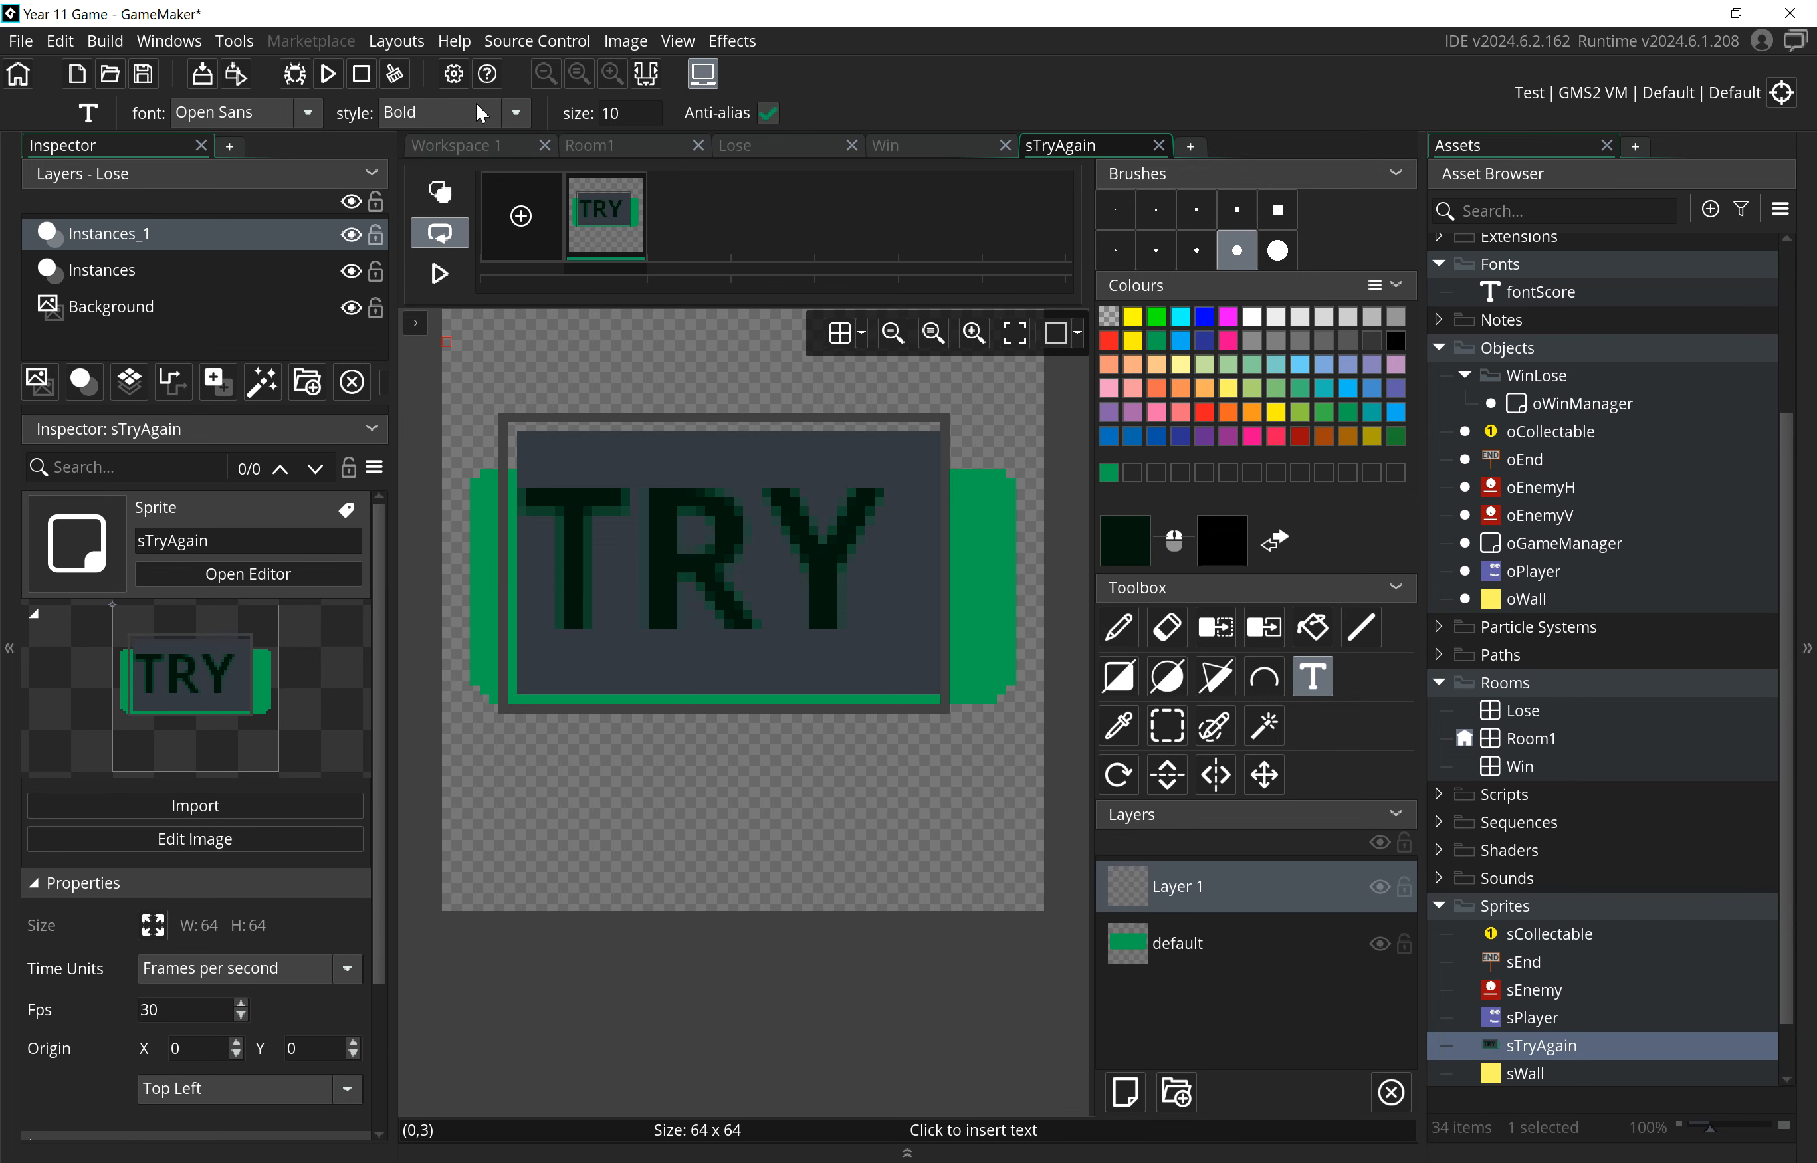
key("Return")
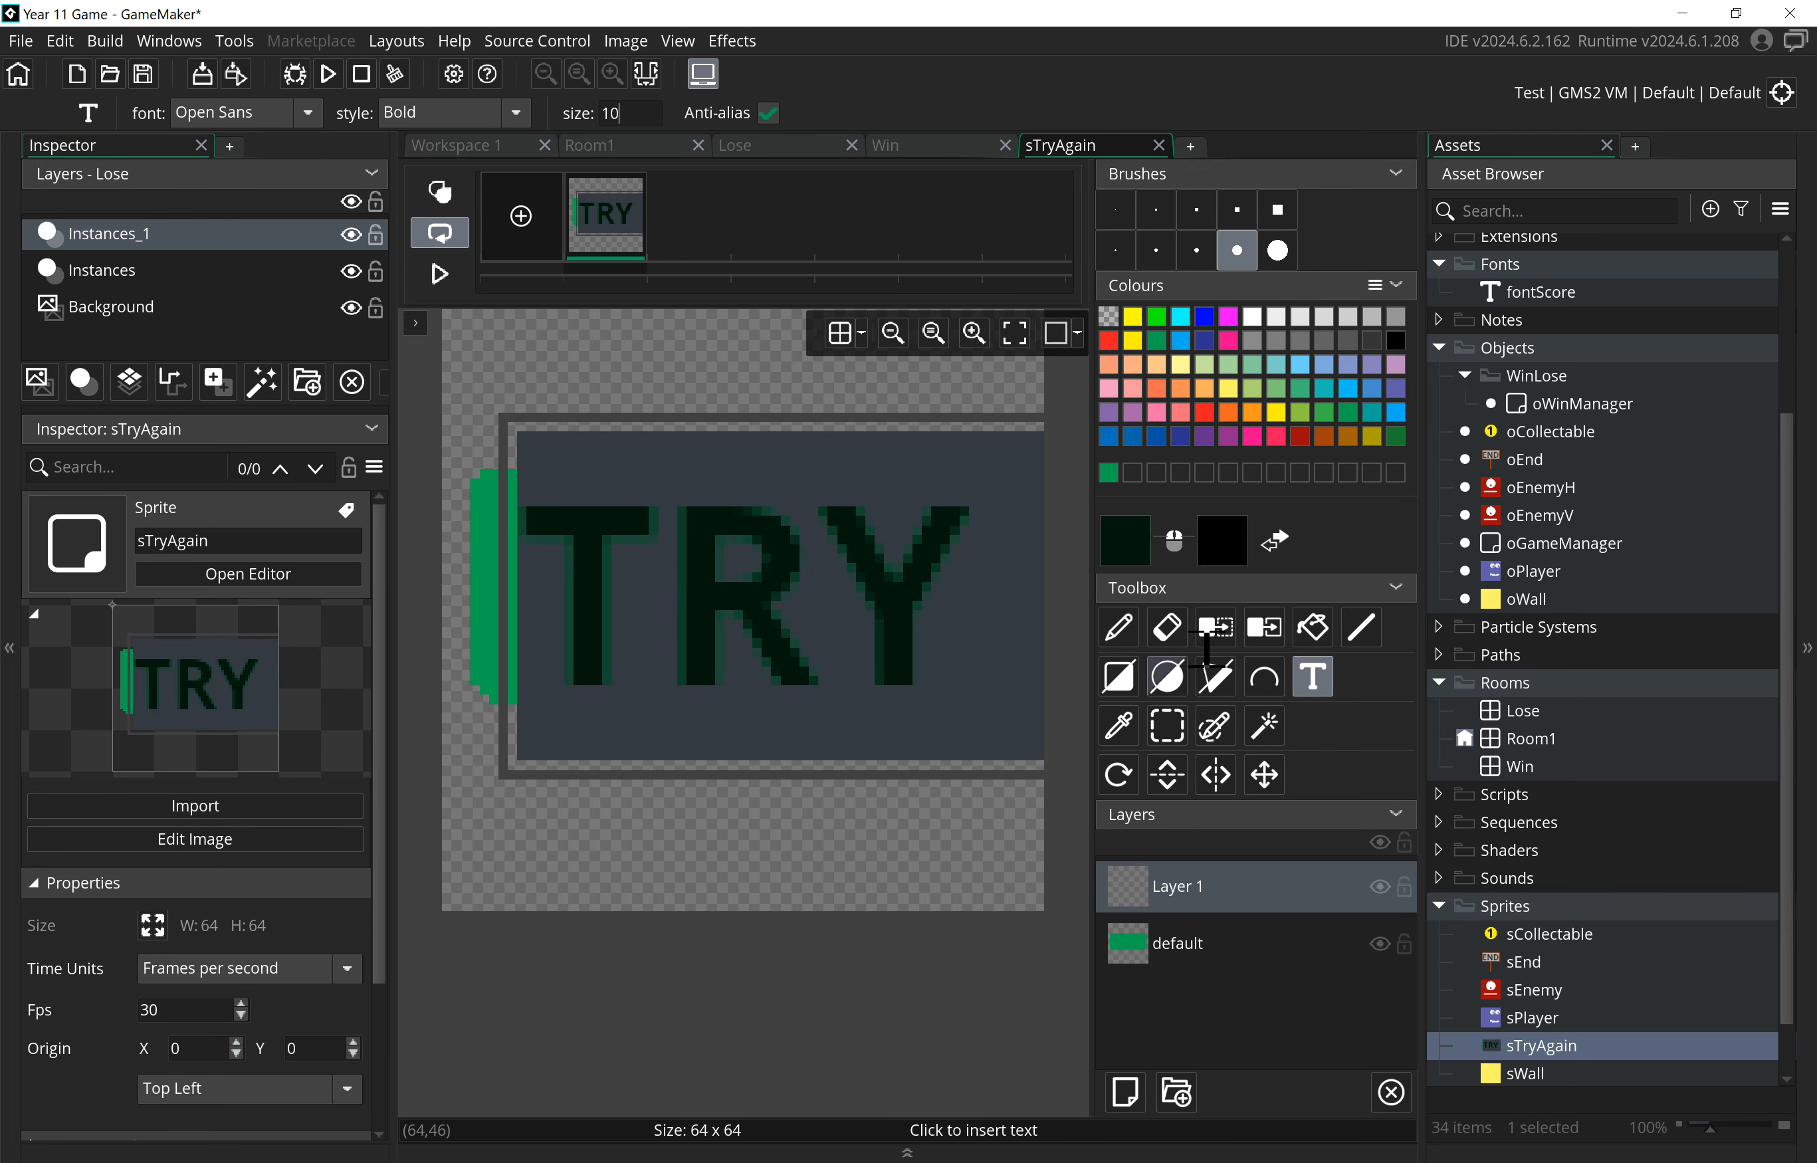
- Commit the TRY text and move it up so it overlaps the upper edge of the green rectangle
left_click(1264, 775)
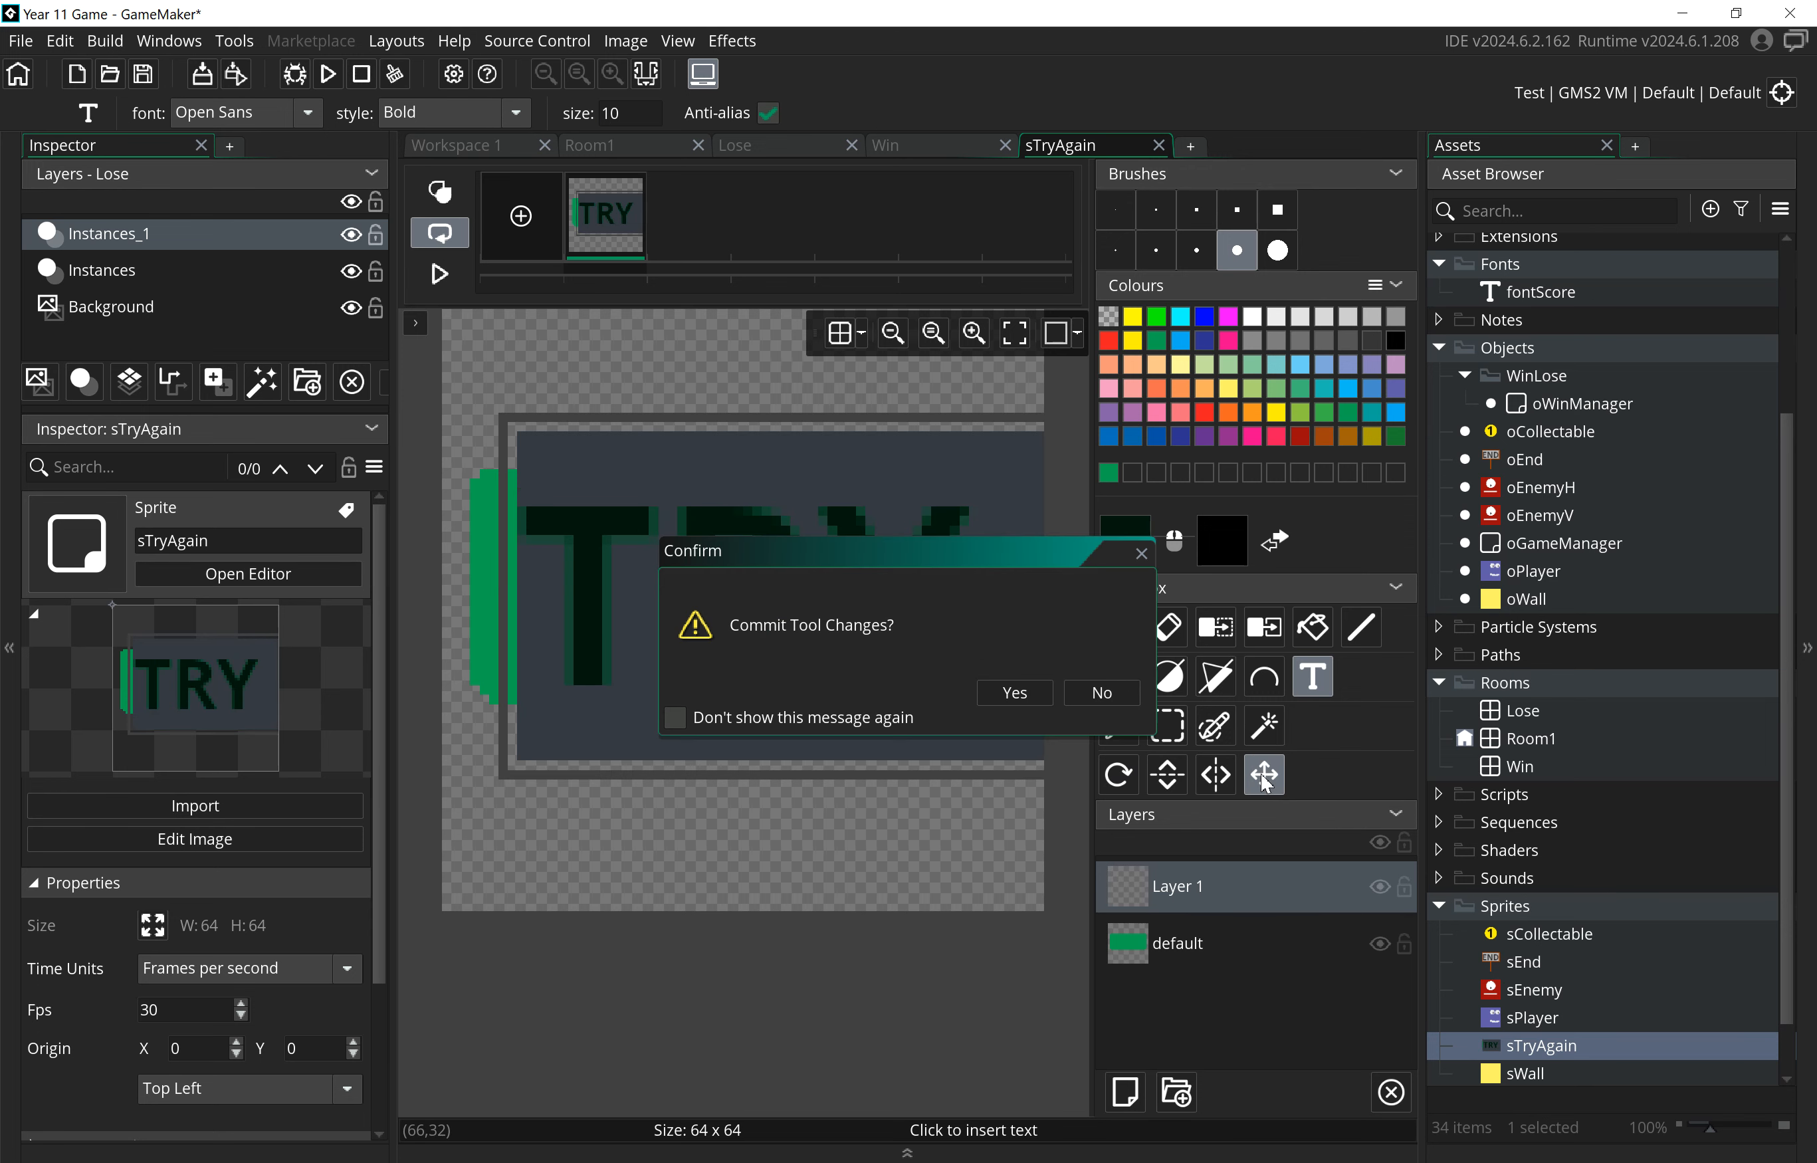
key("Return")
left_click_drag(799, 592, 776, 467)
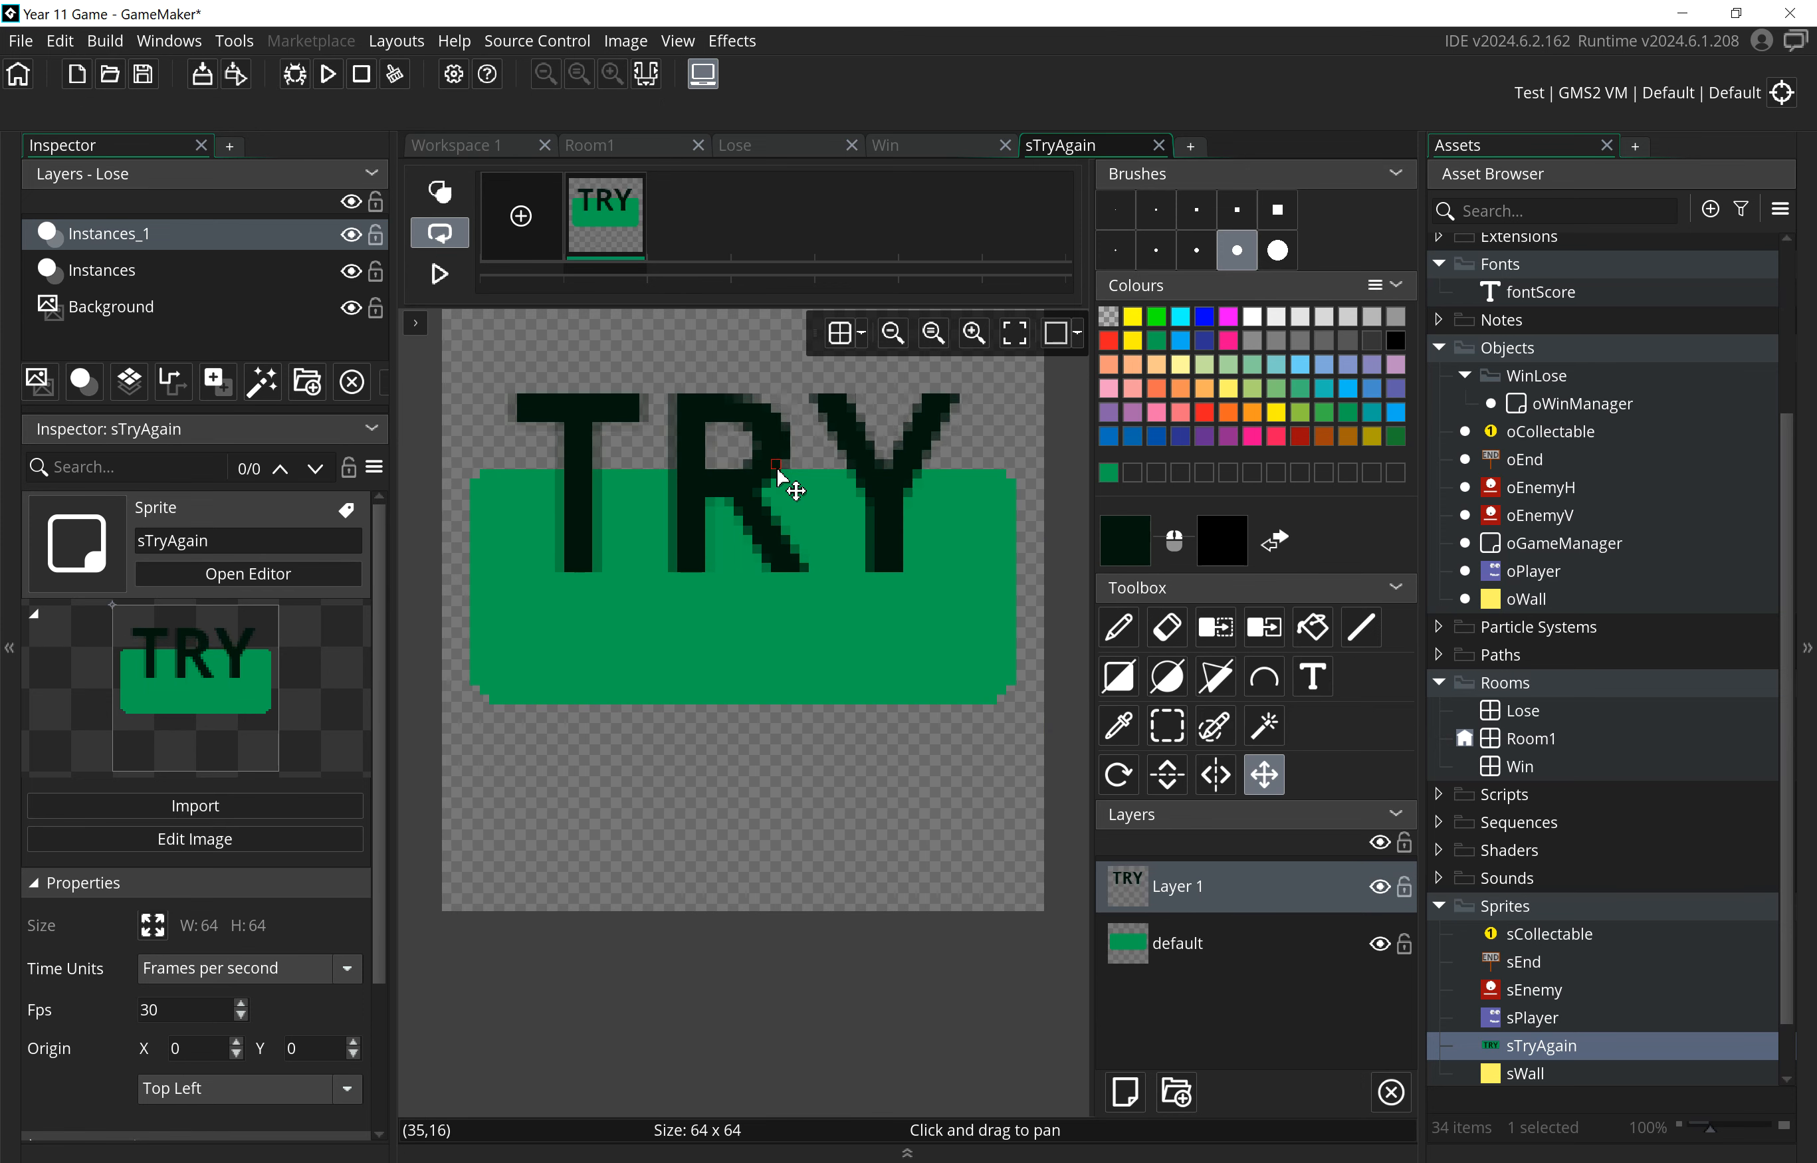
- Insert the text AGAIN in capitals below TRY on the same layer and select it
left_click(1319, 684)
left_click(481, 744)
type("ag")
key("BackSpace")
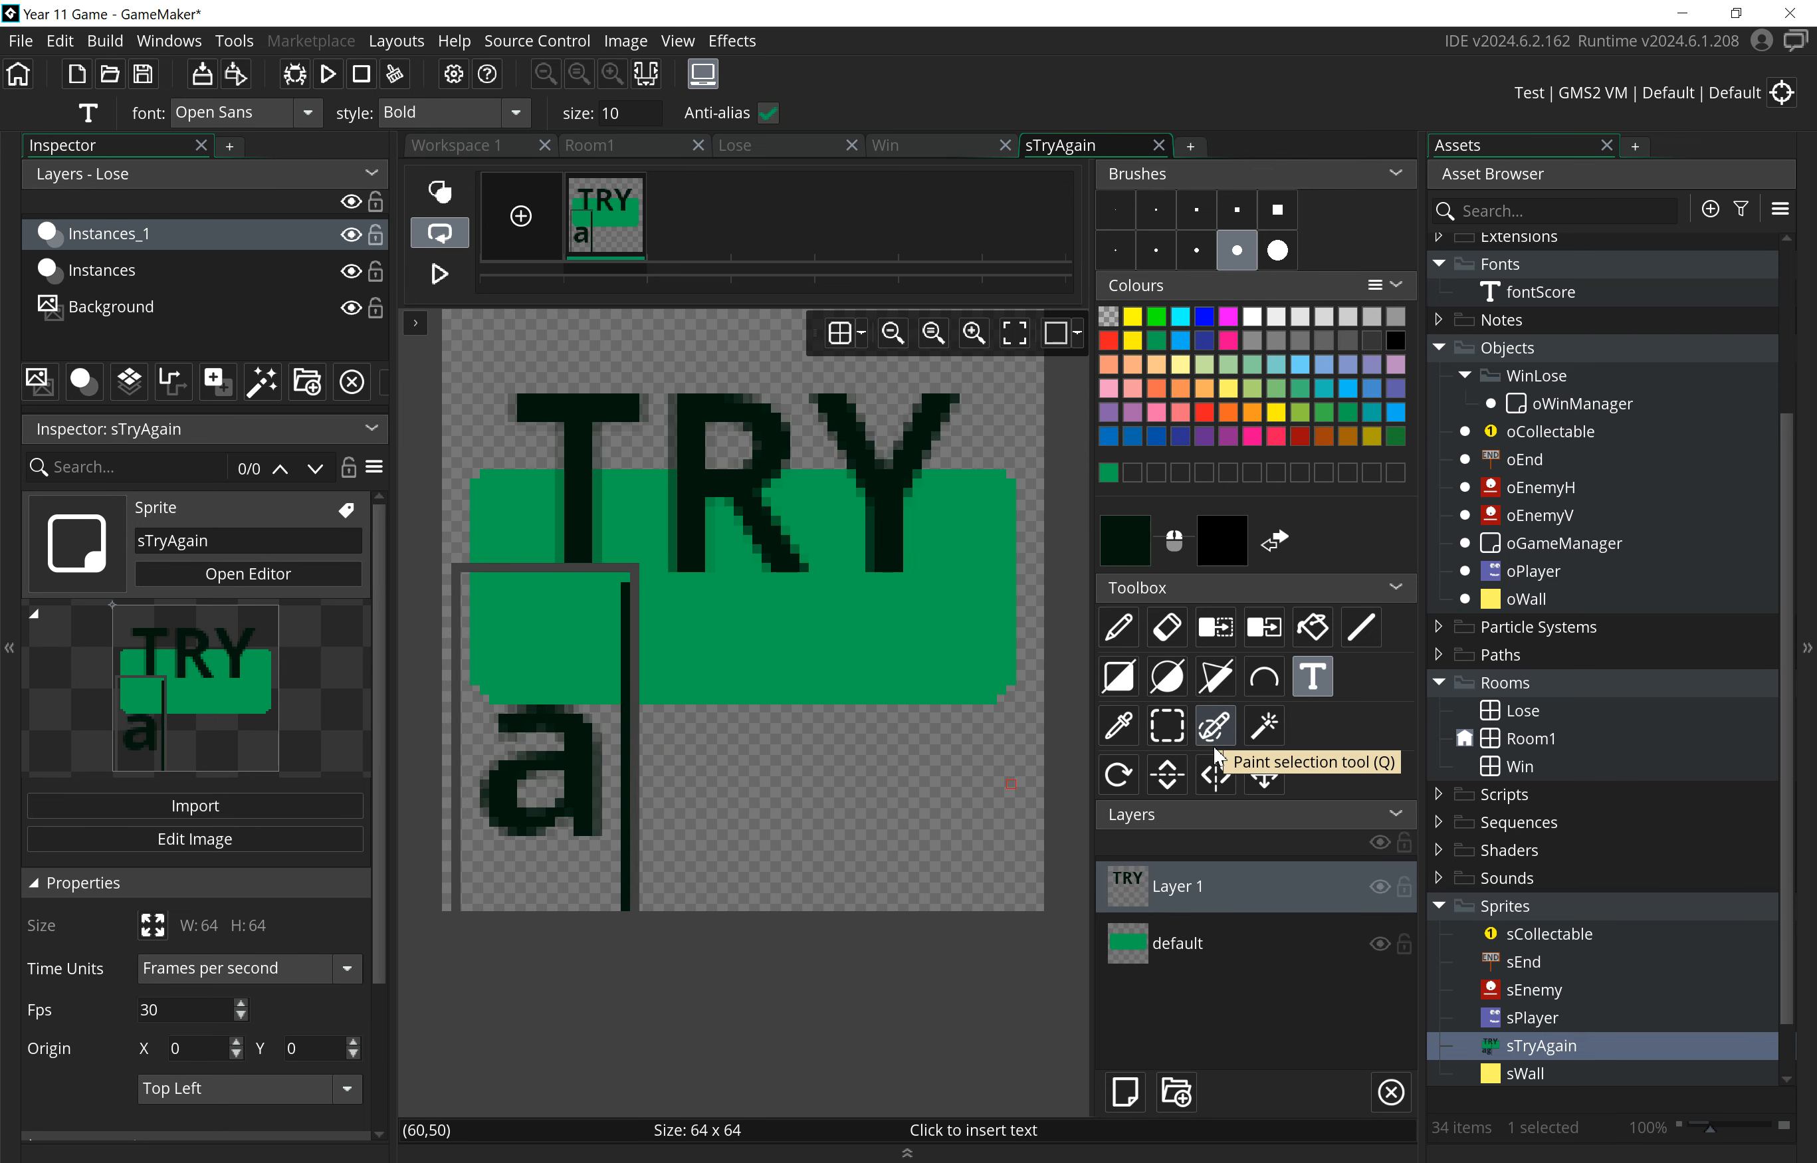
key("BackSpace")
type("AGAI")
key("ctrl+a")
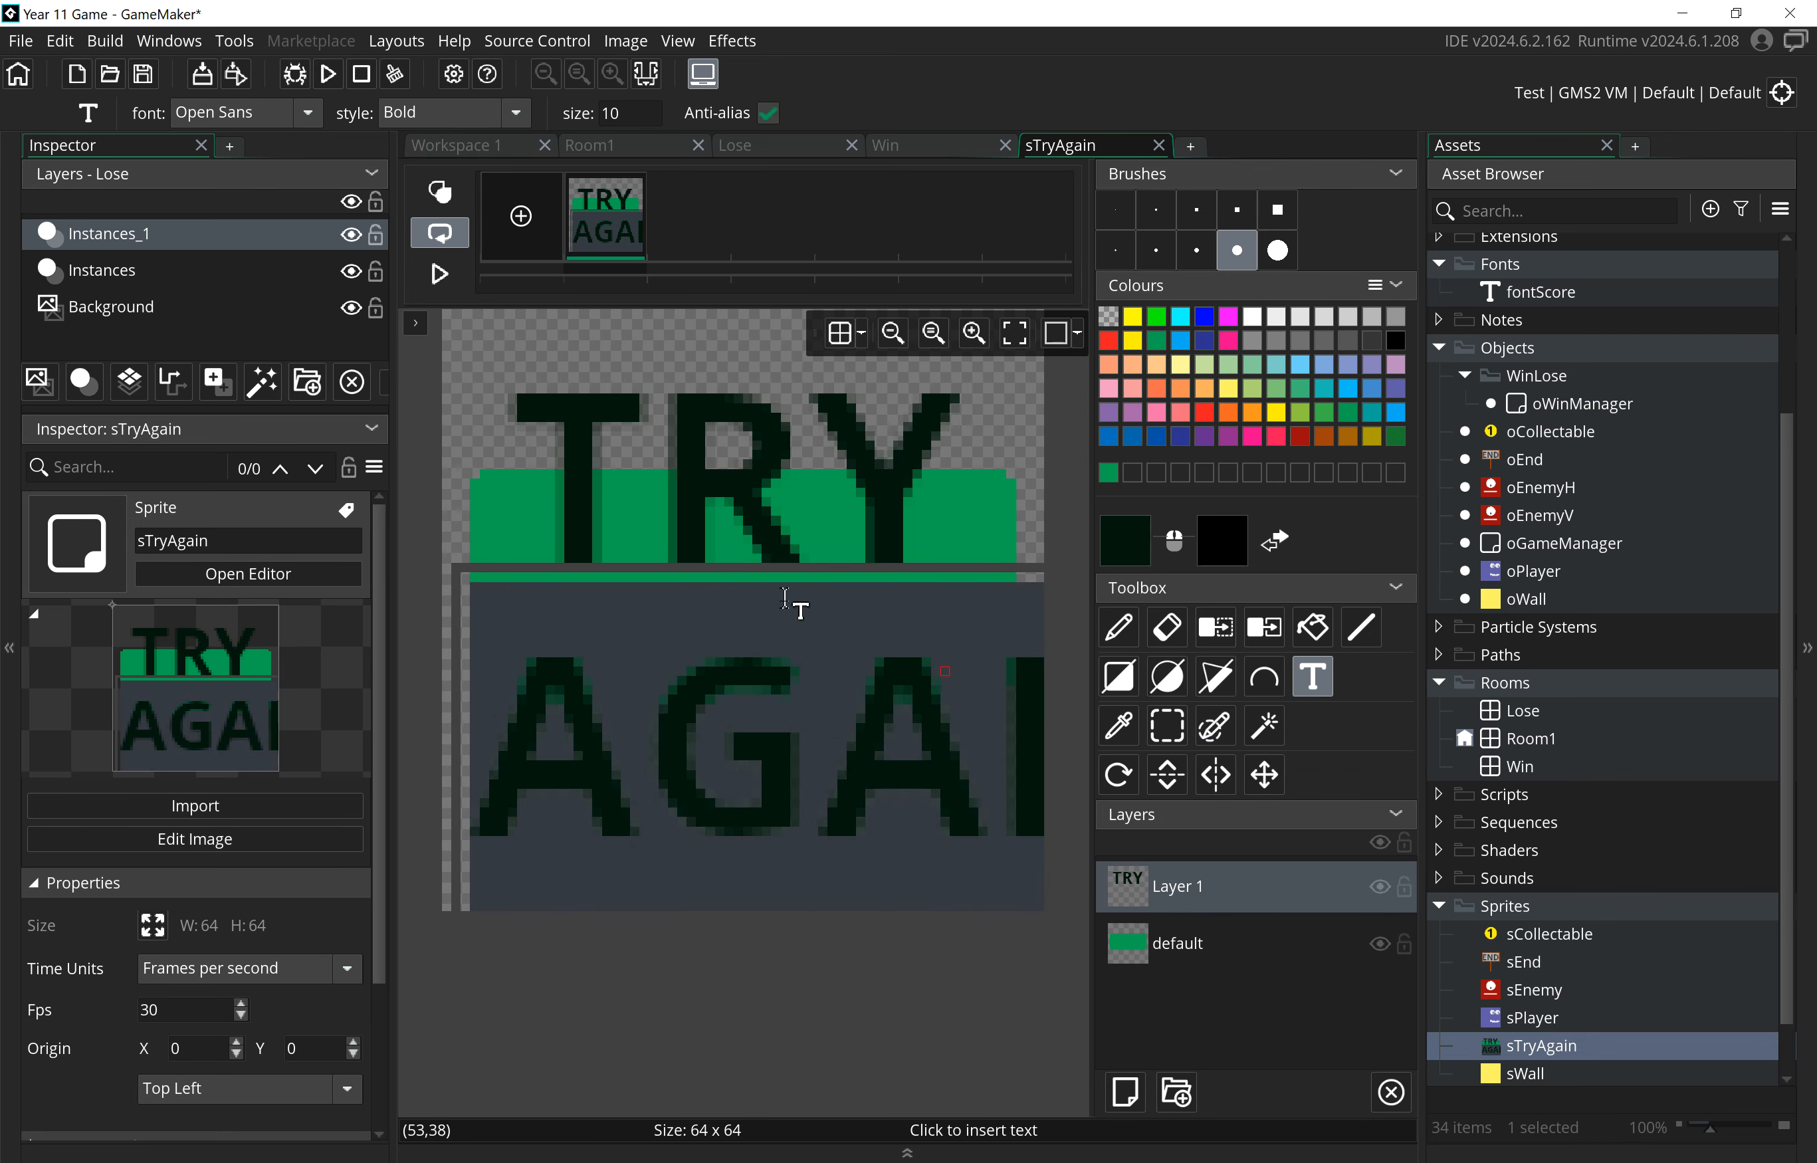
- Set the AGAIN text to size 7, commit it, and shift the TRY AGAIN text layer slightly down
left_click(628, 118)
key("Return")
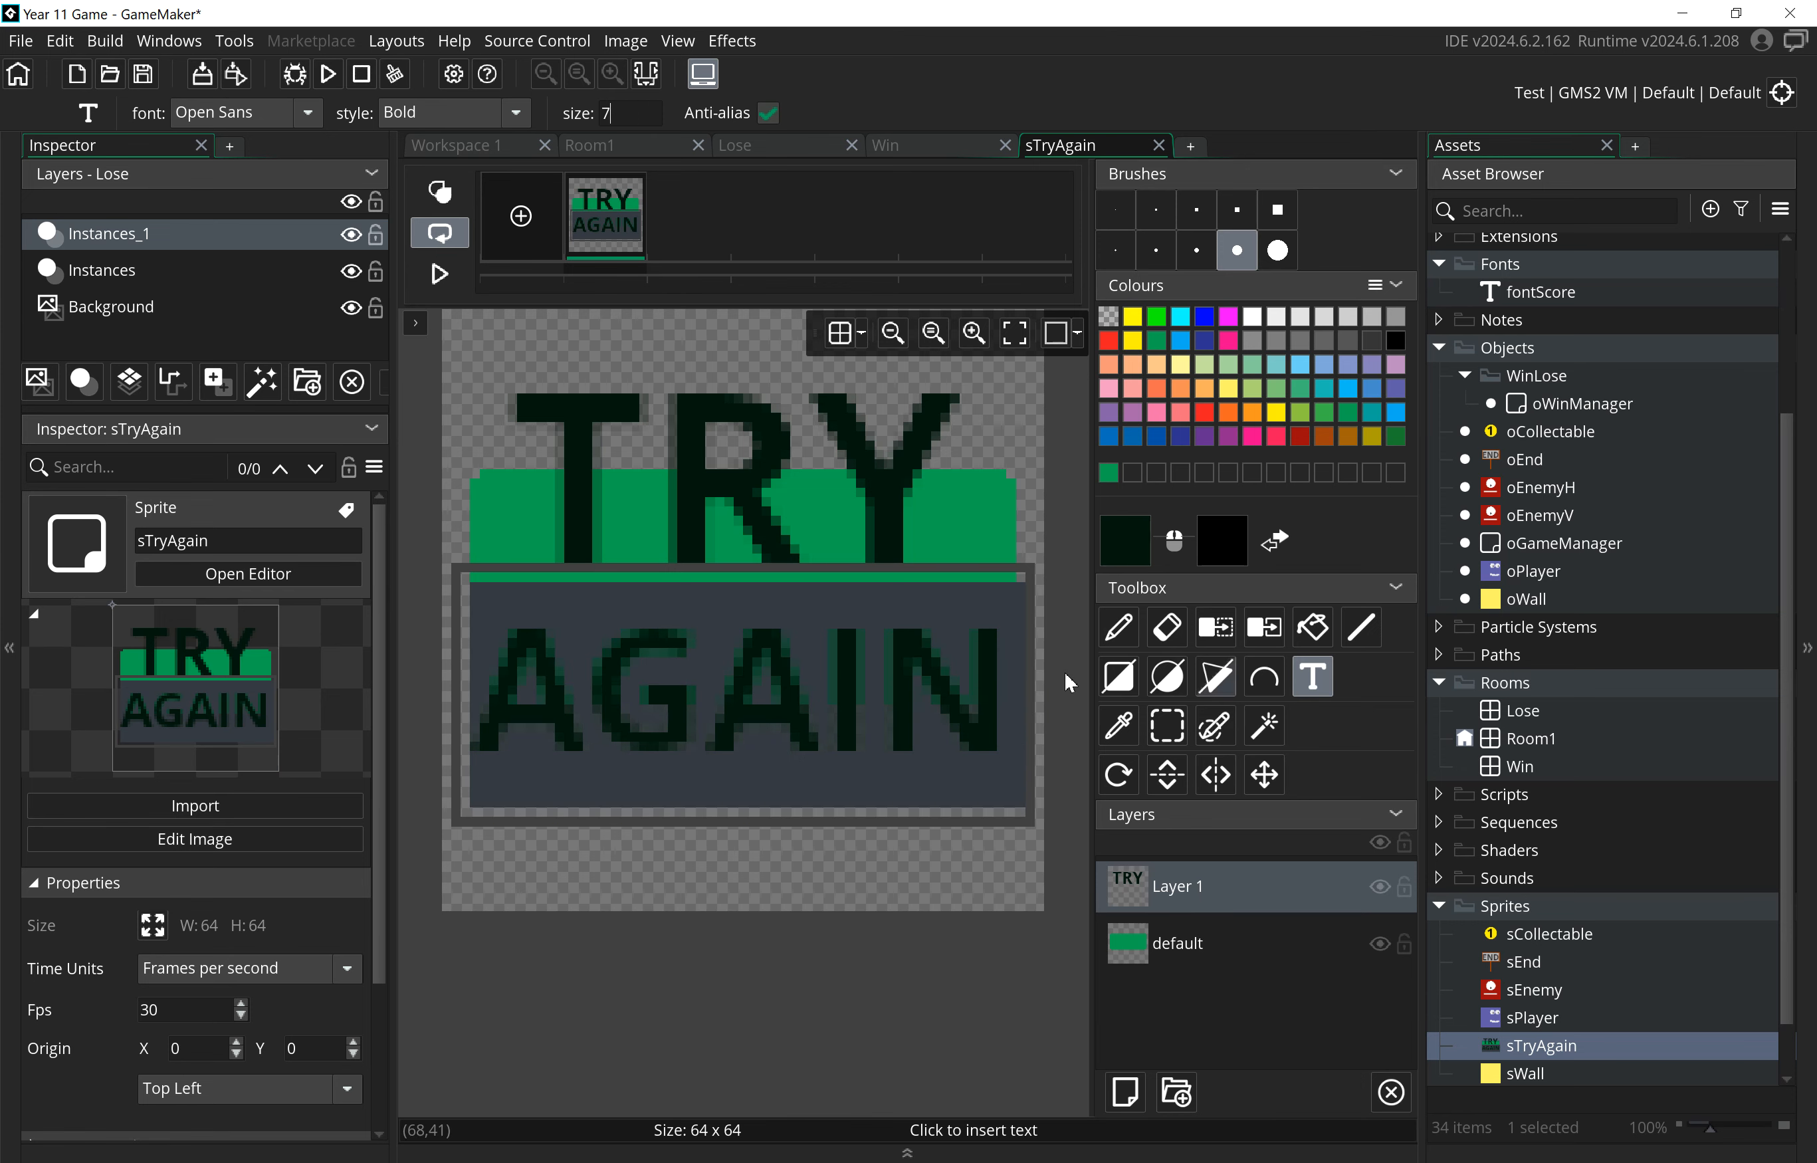
left_click(1274, 782)
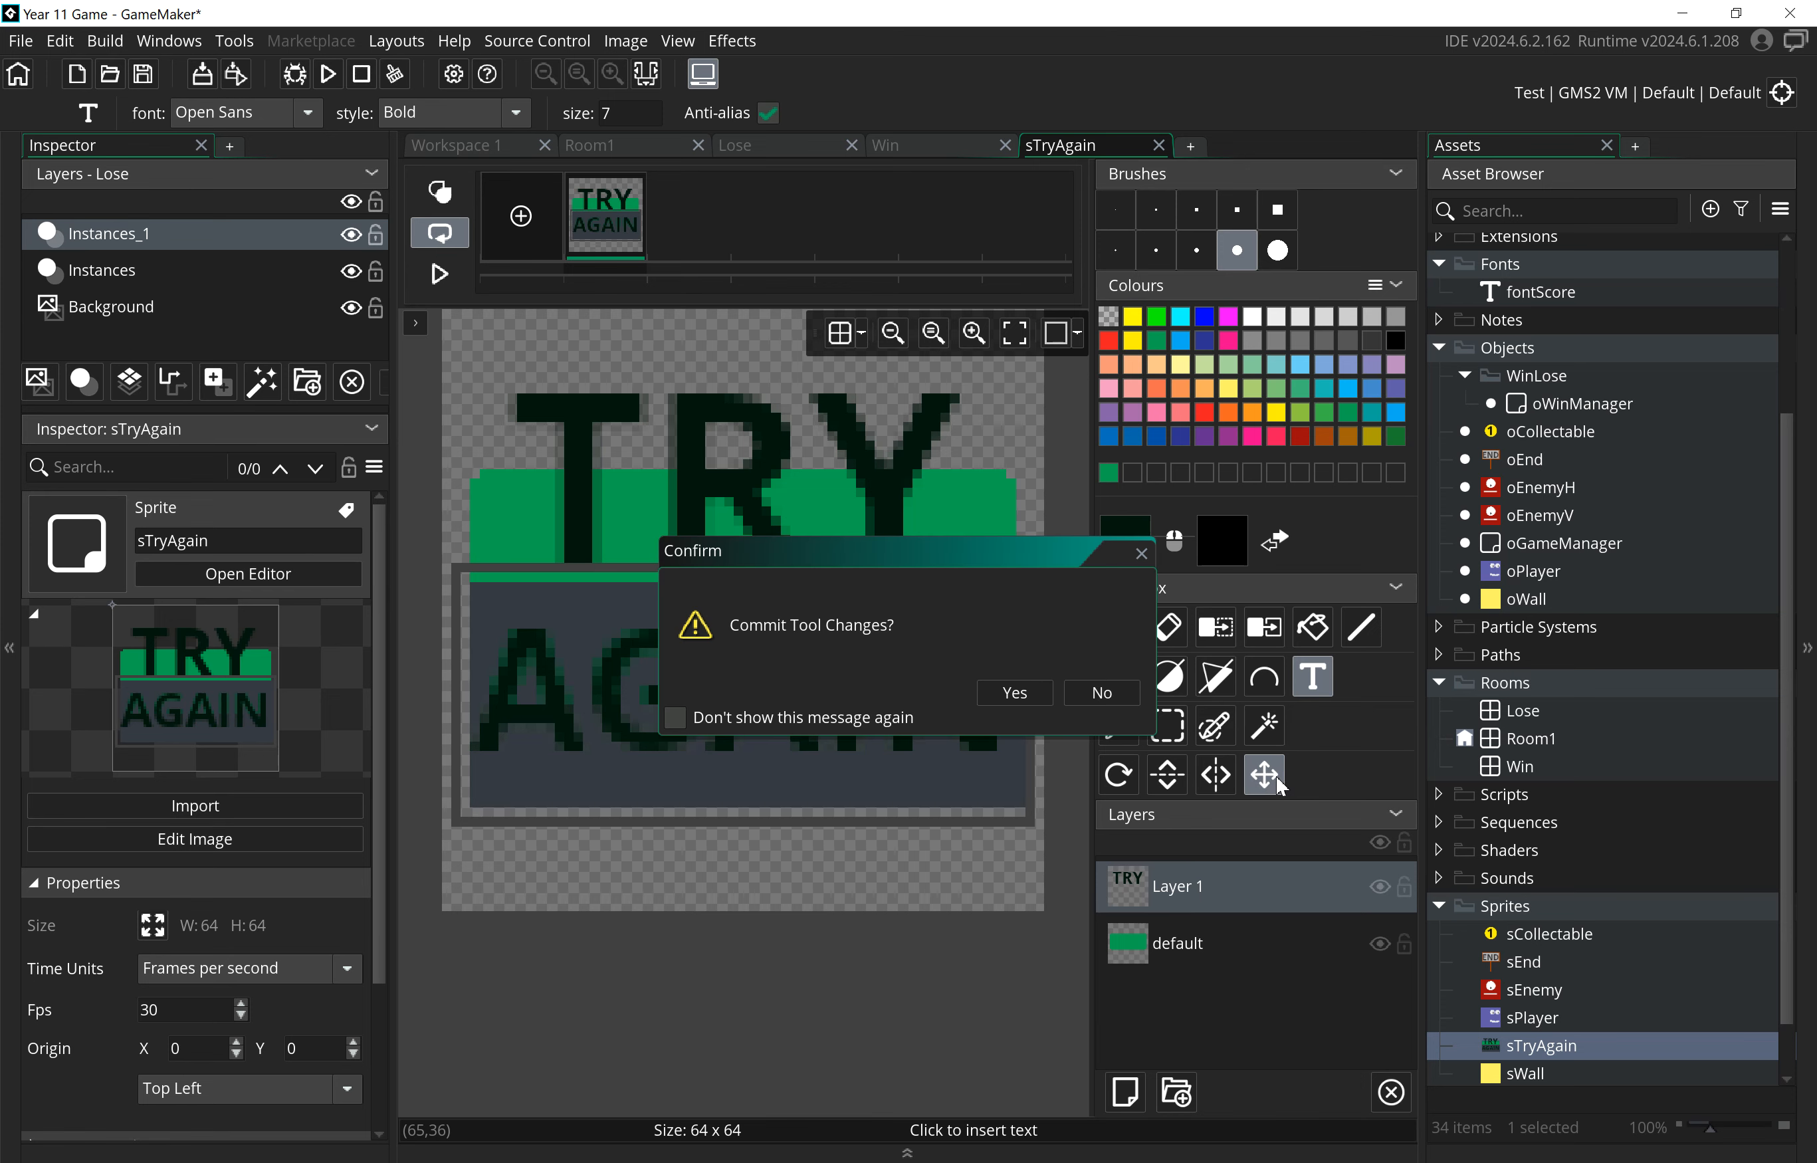
left_click(1015, 694)
left_click_drag(863, 701, 868, 714)
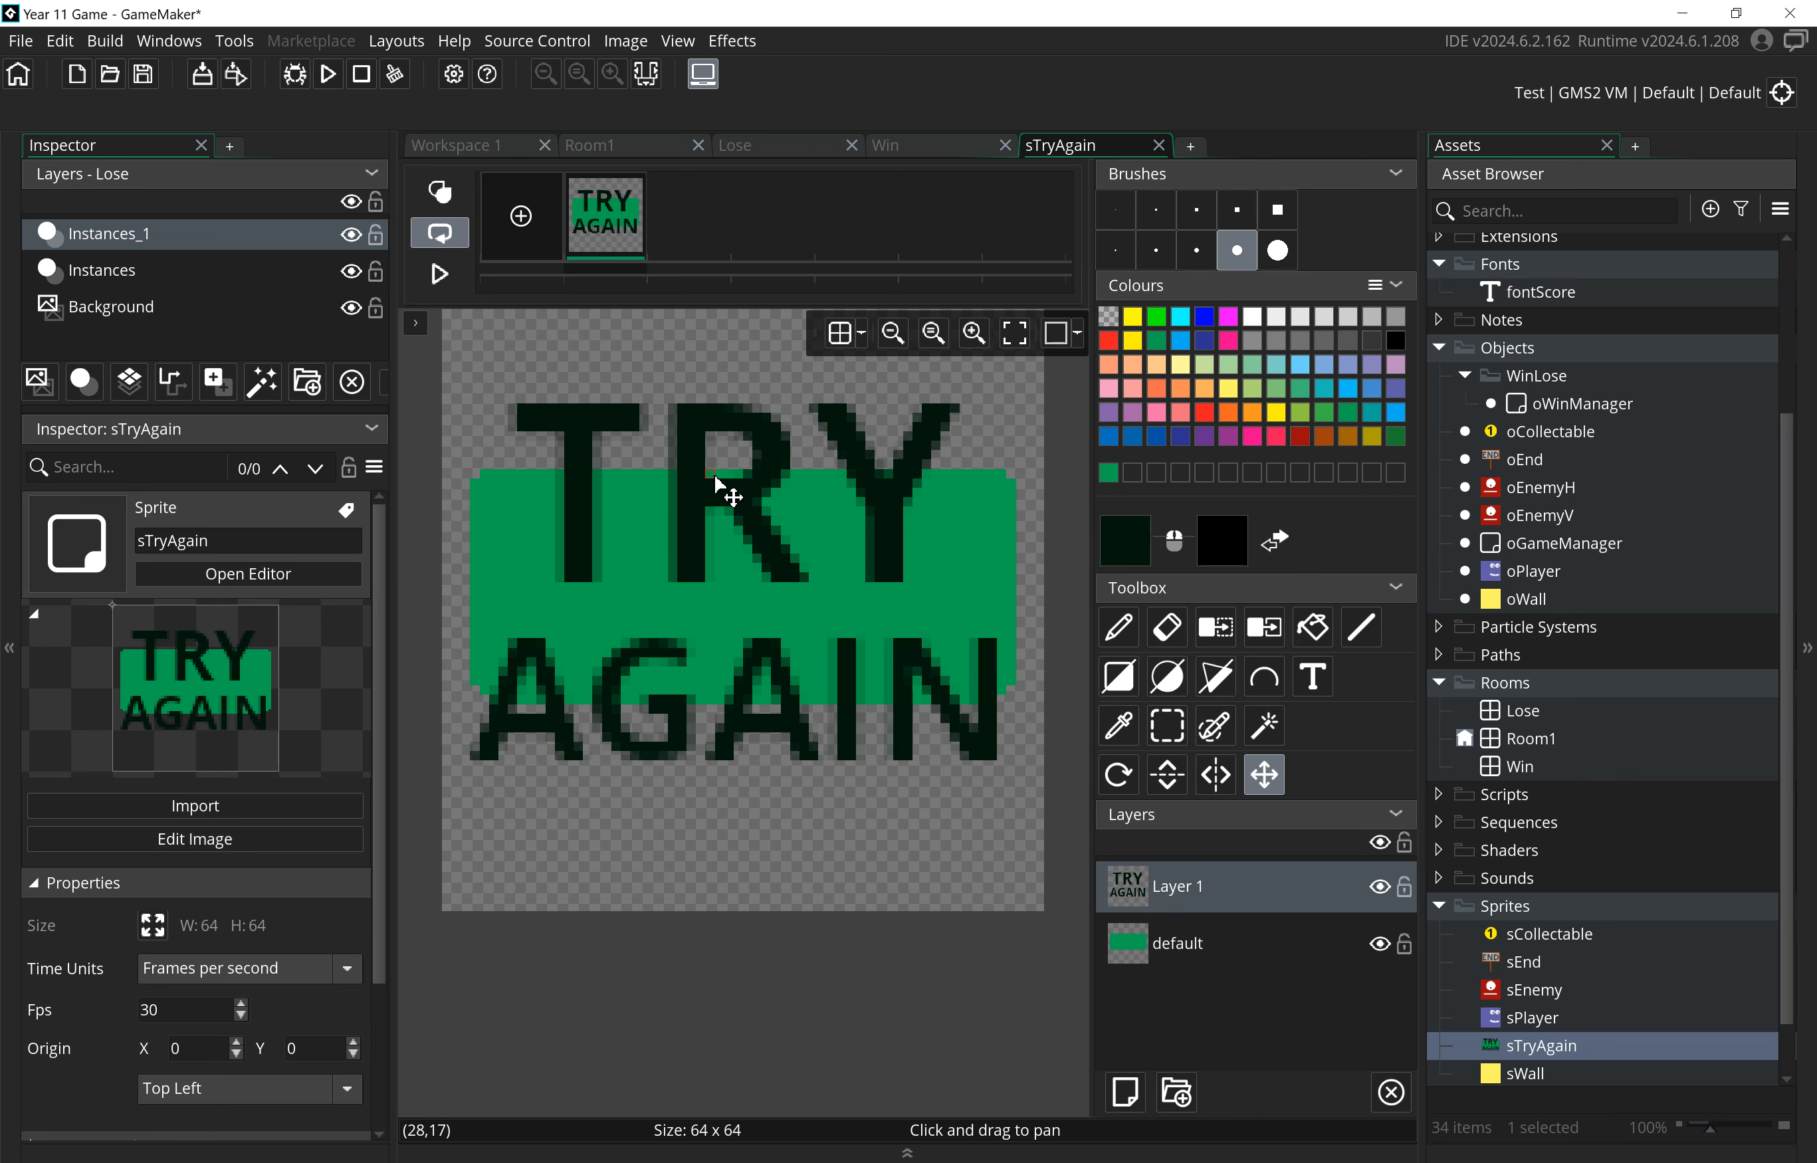
- On the default layer, draw a filled green rectangle with brush size 3 behind the text, covering nearly the whole canvas
left_click(1213, 954)
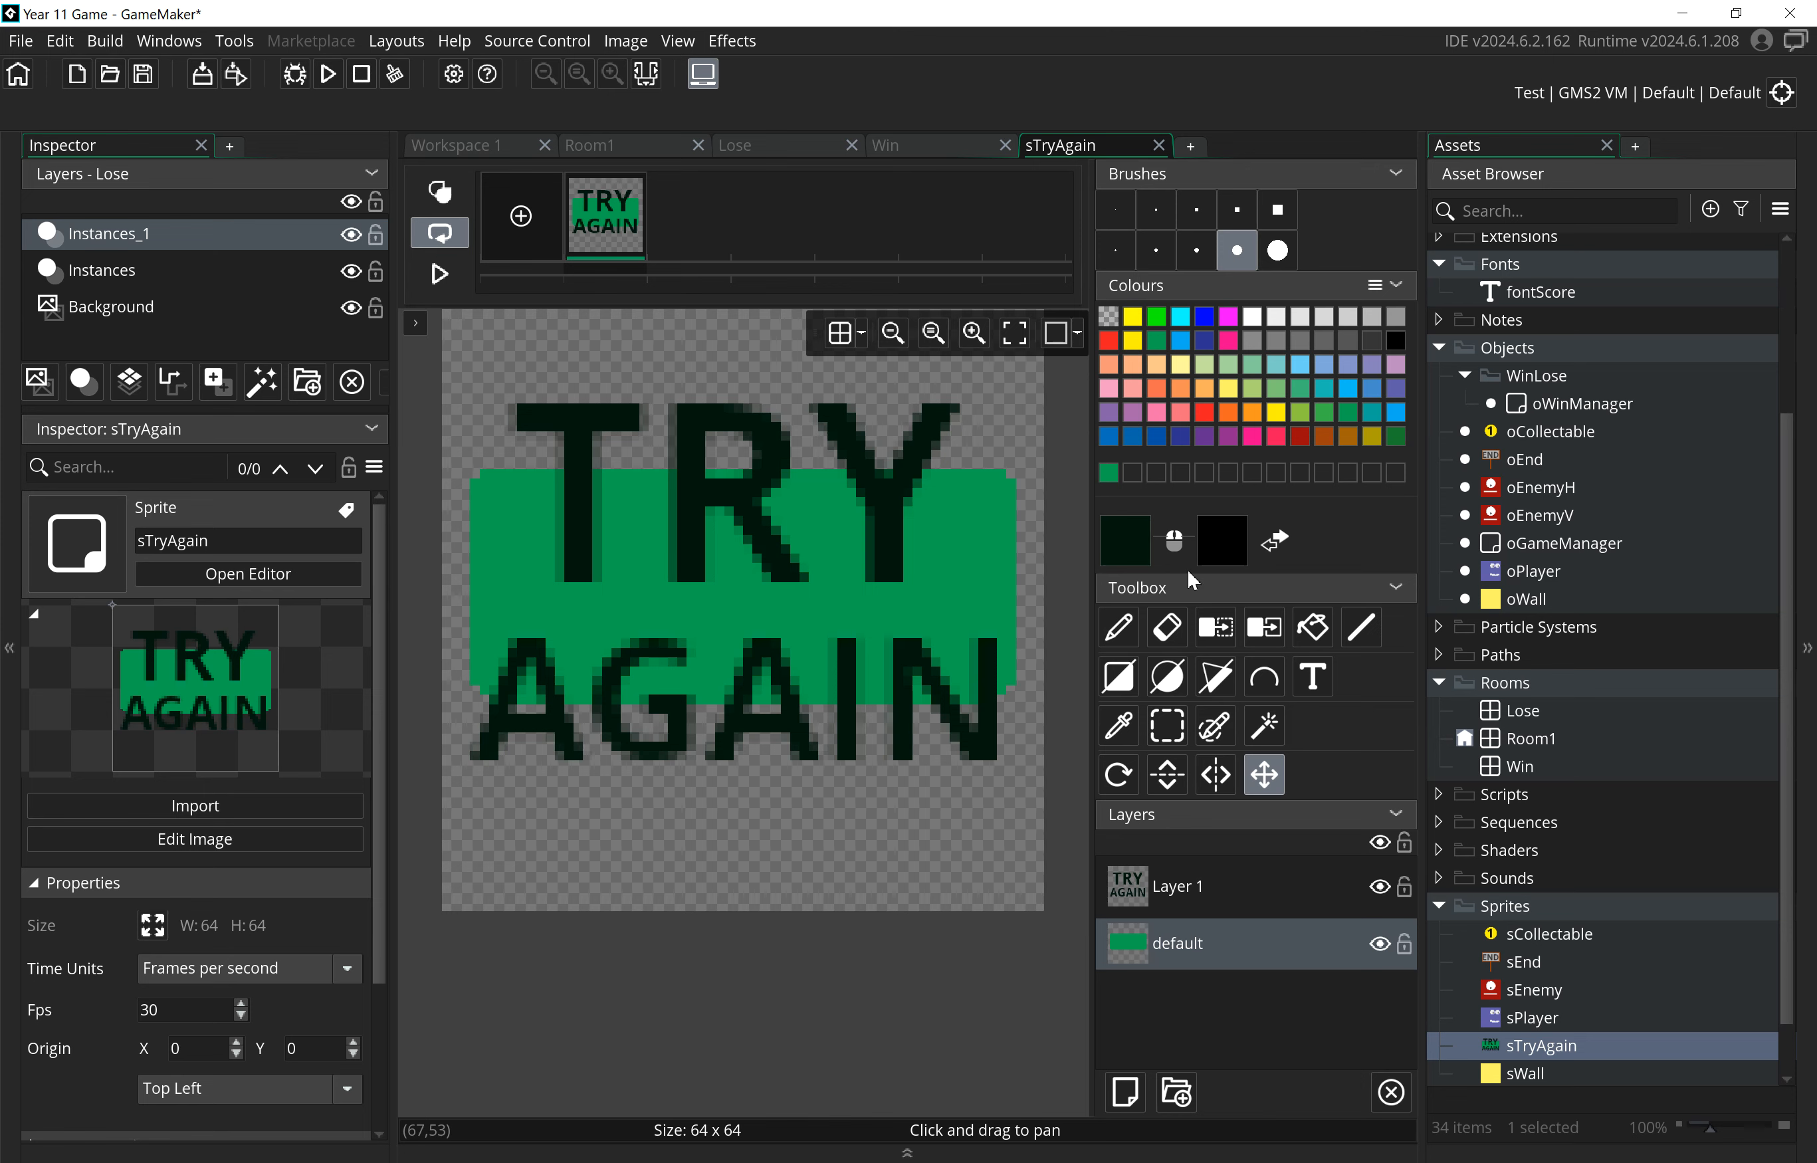
left_click(1119, 683)
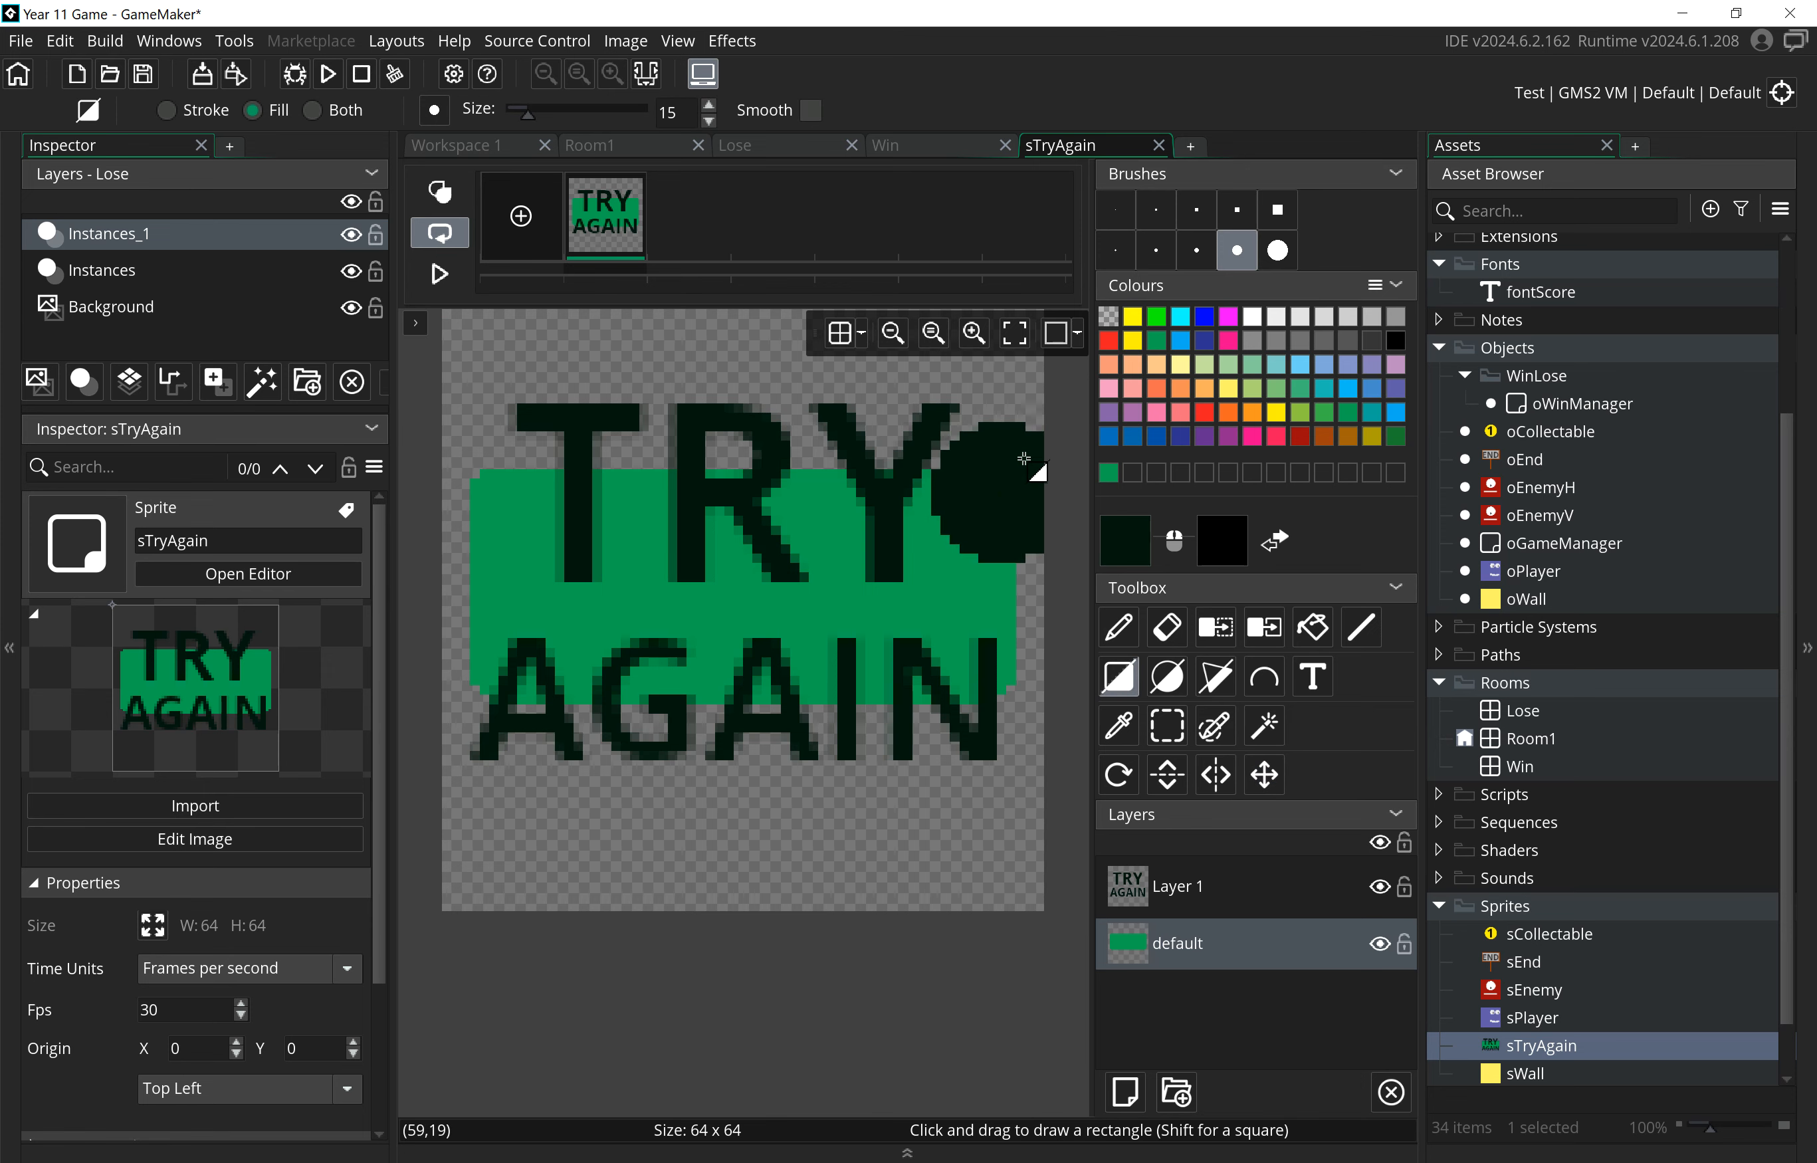
left_click(1108, 474)
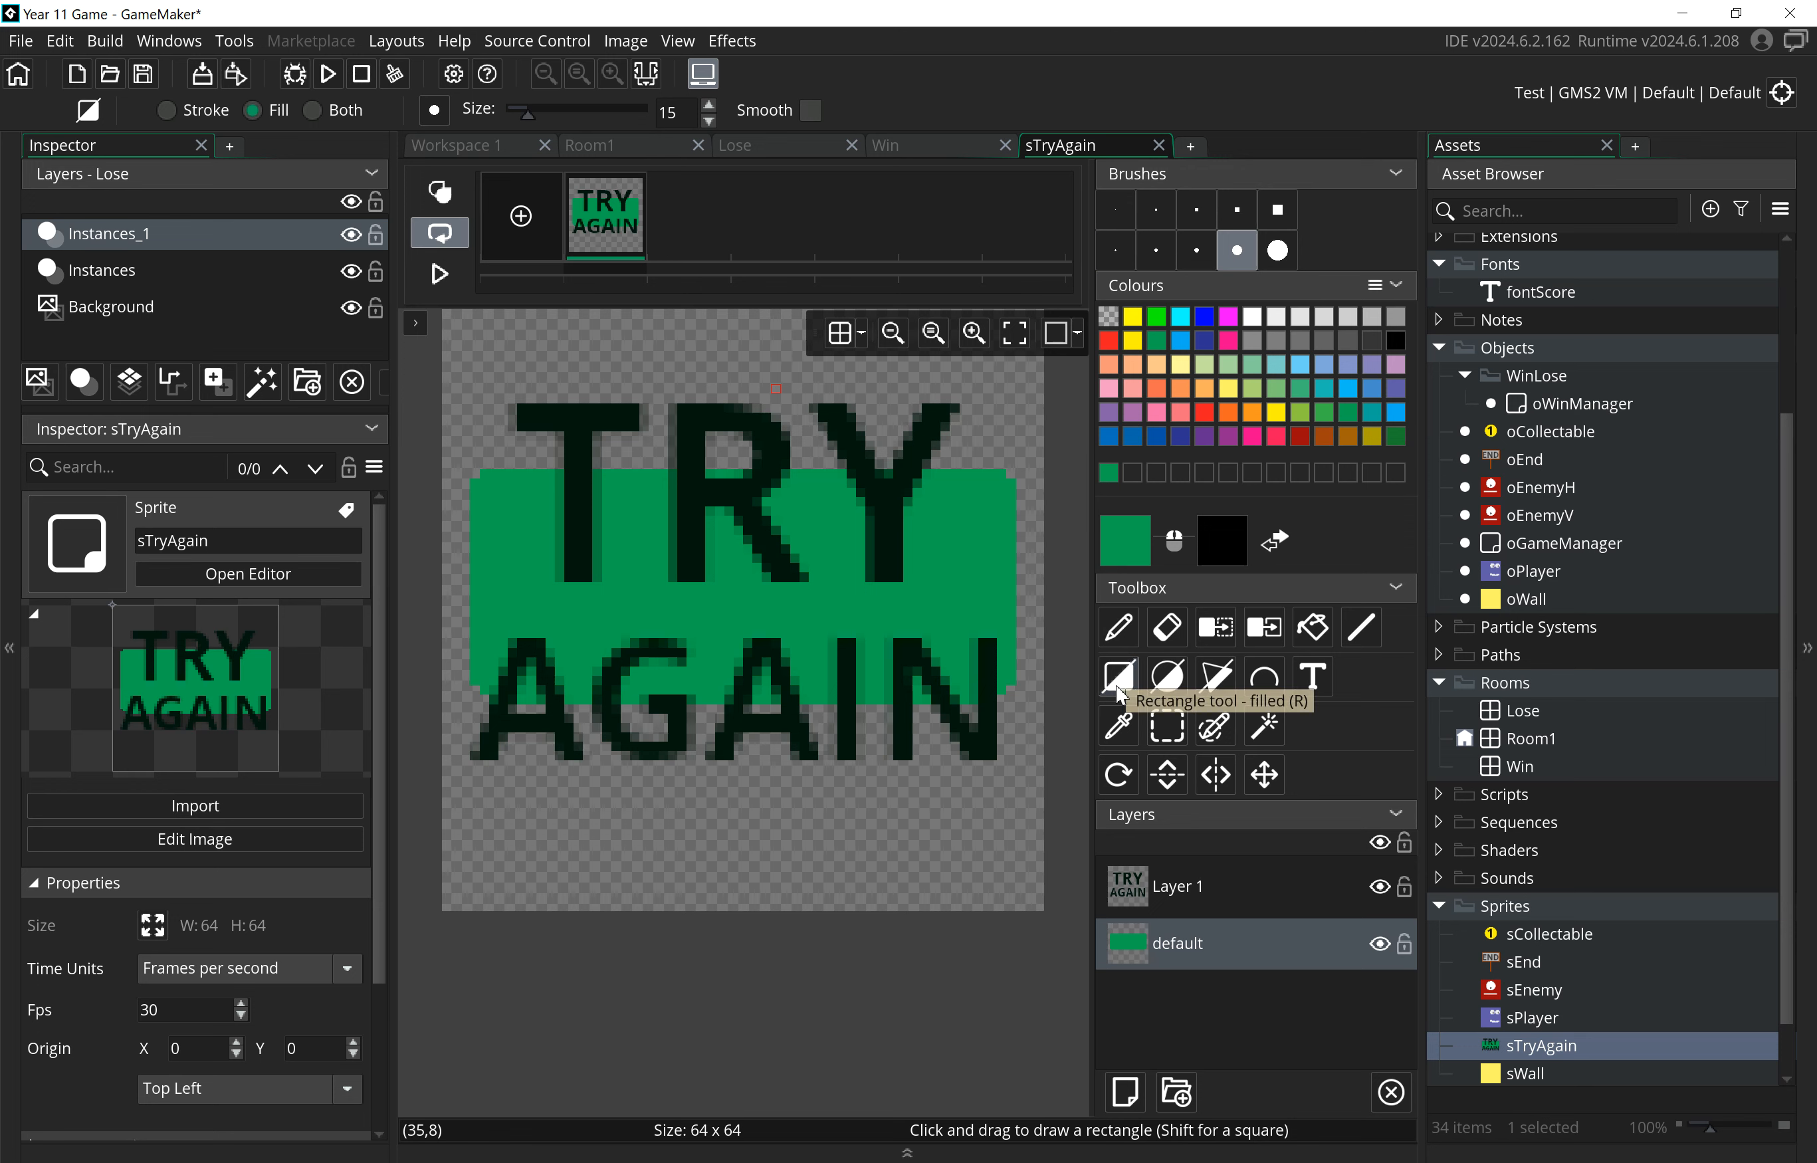
left_click(1115, 250)
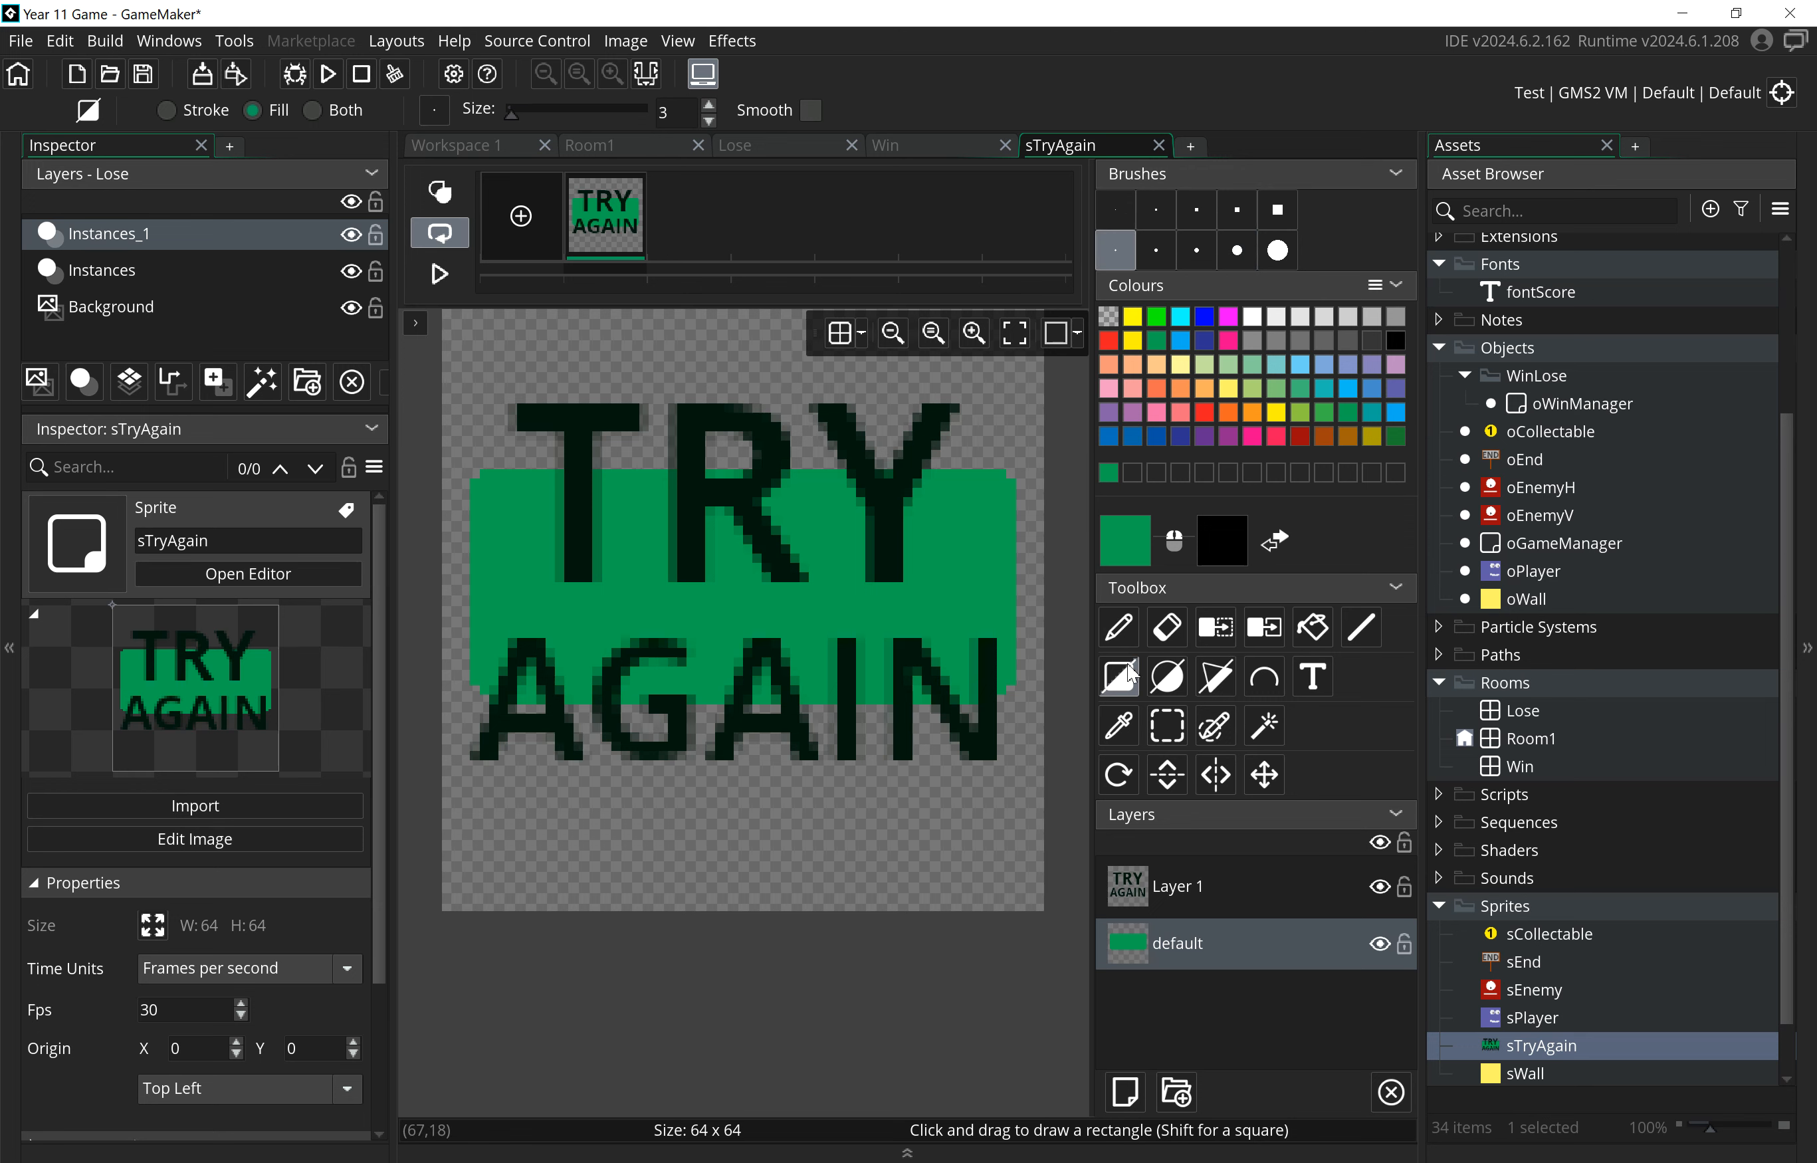
left_click(469, 374)
left_click_drag(475, 374, 1027, 880)
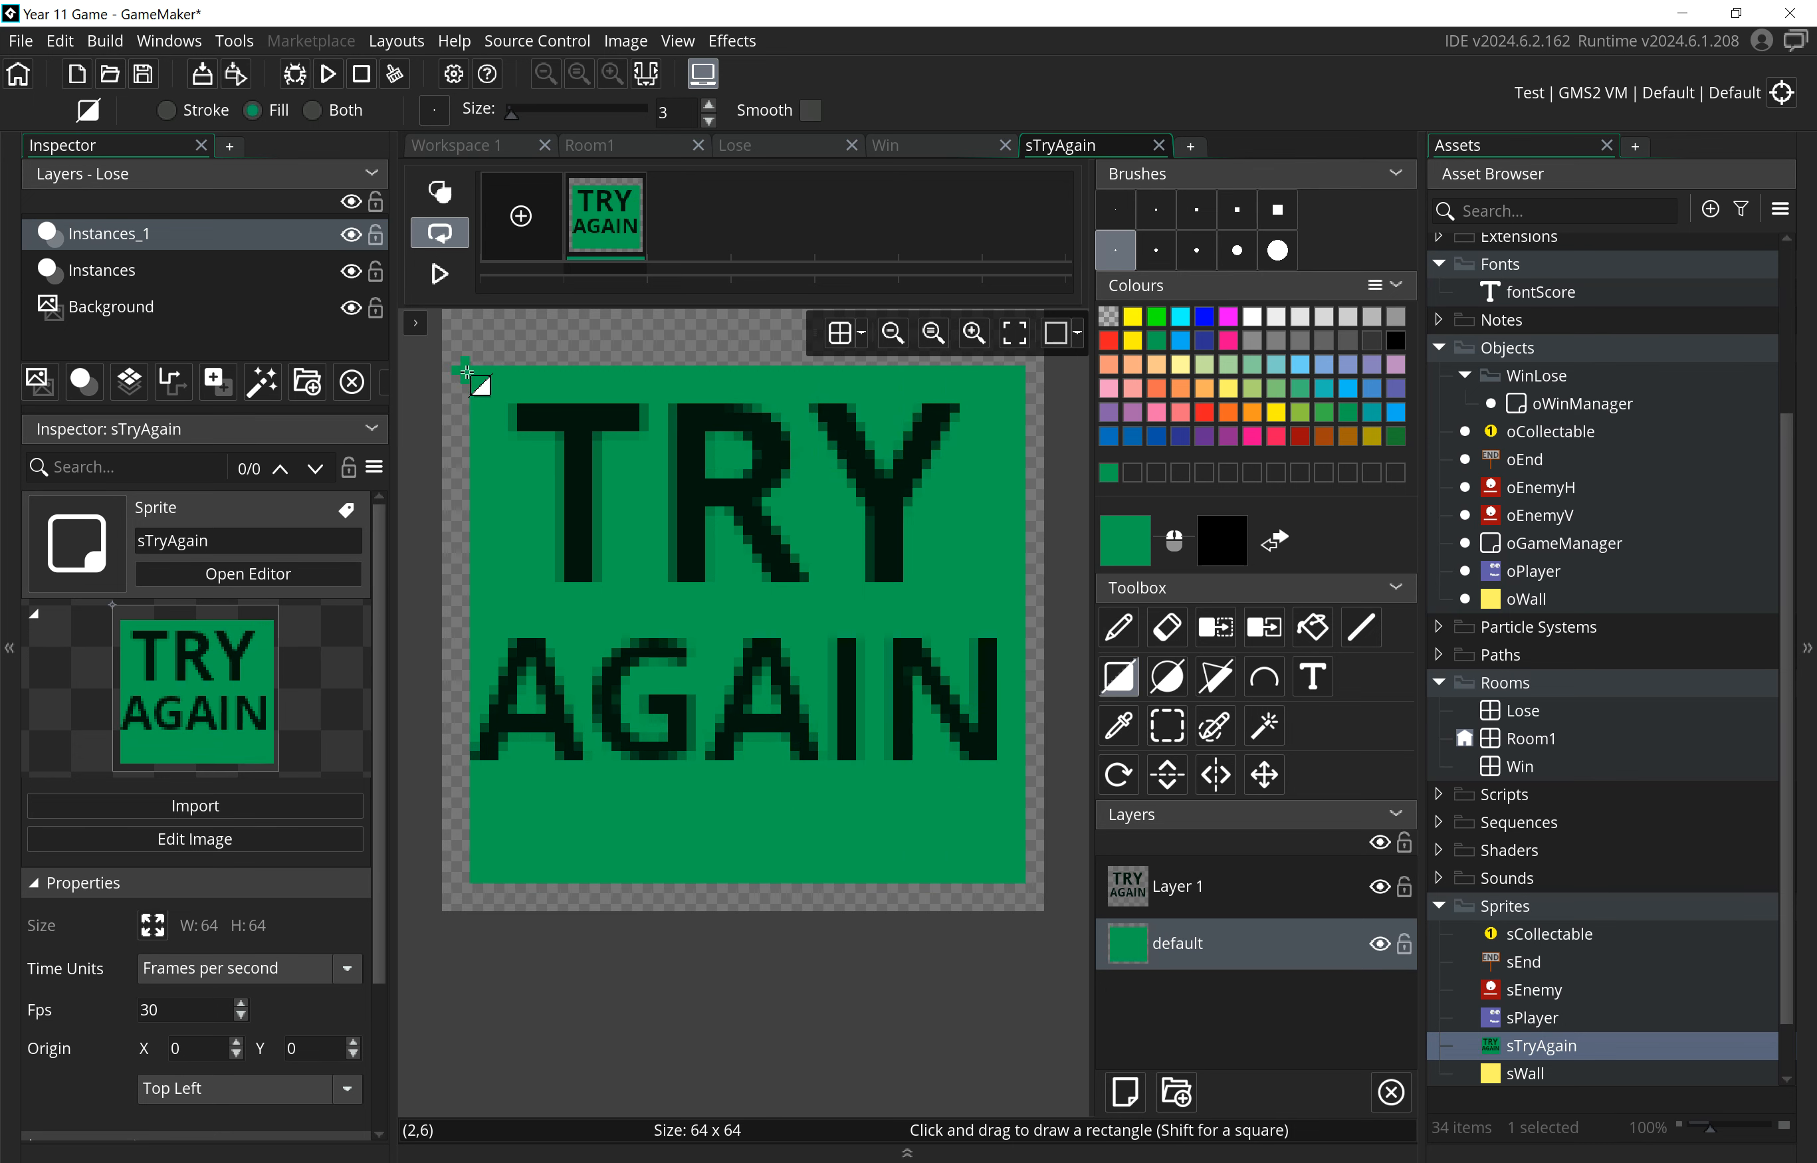
left_click_drag(467, 371, 724, 881)
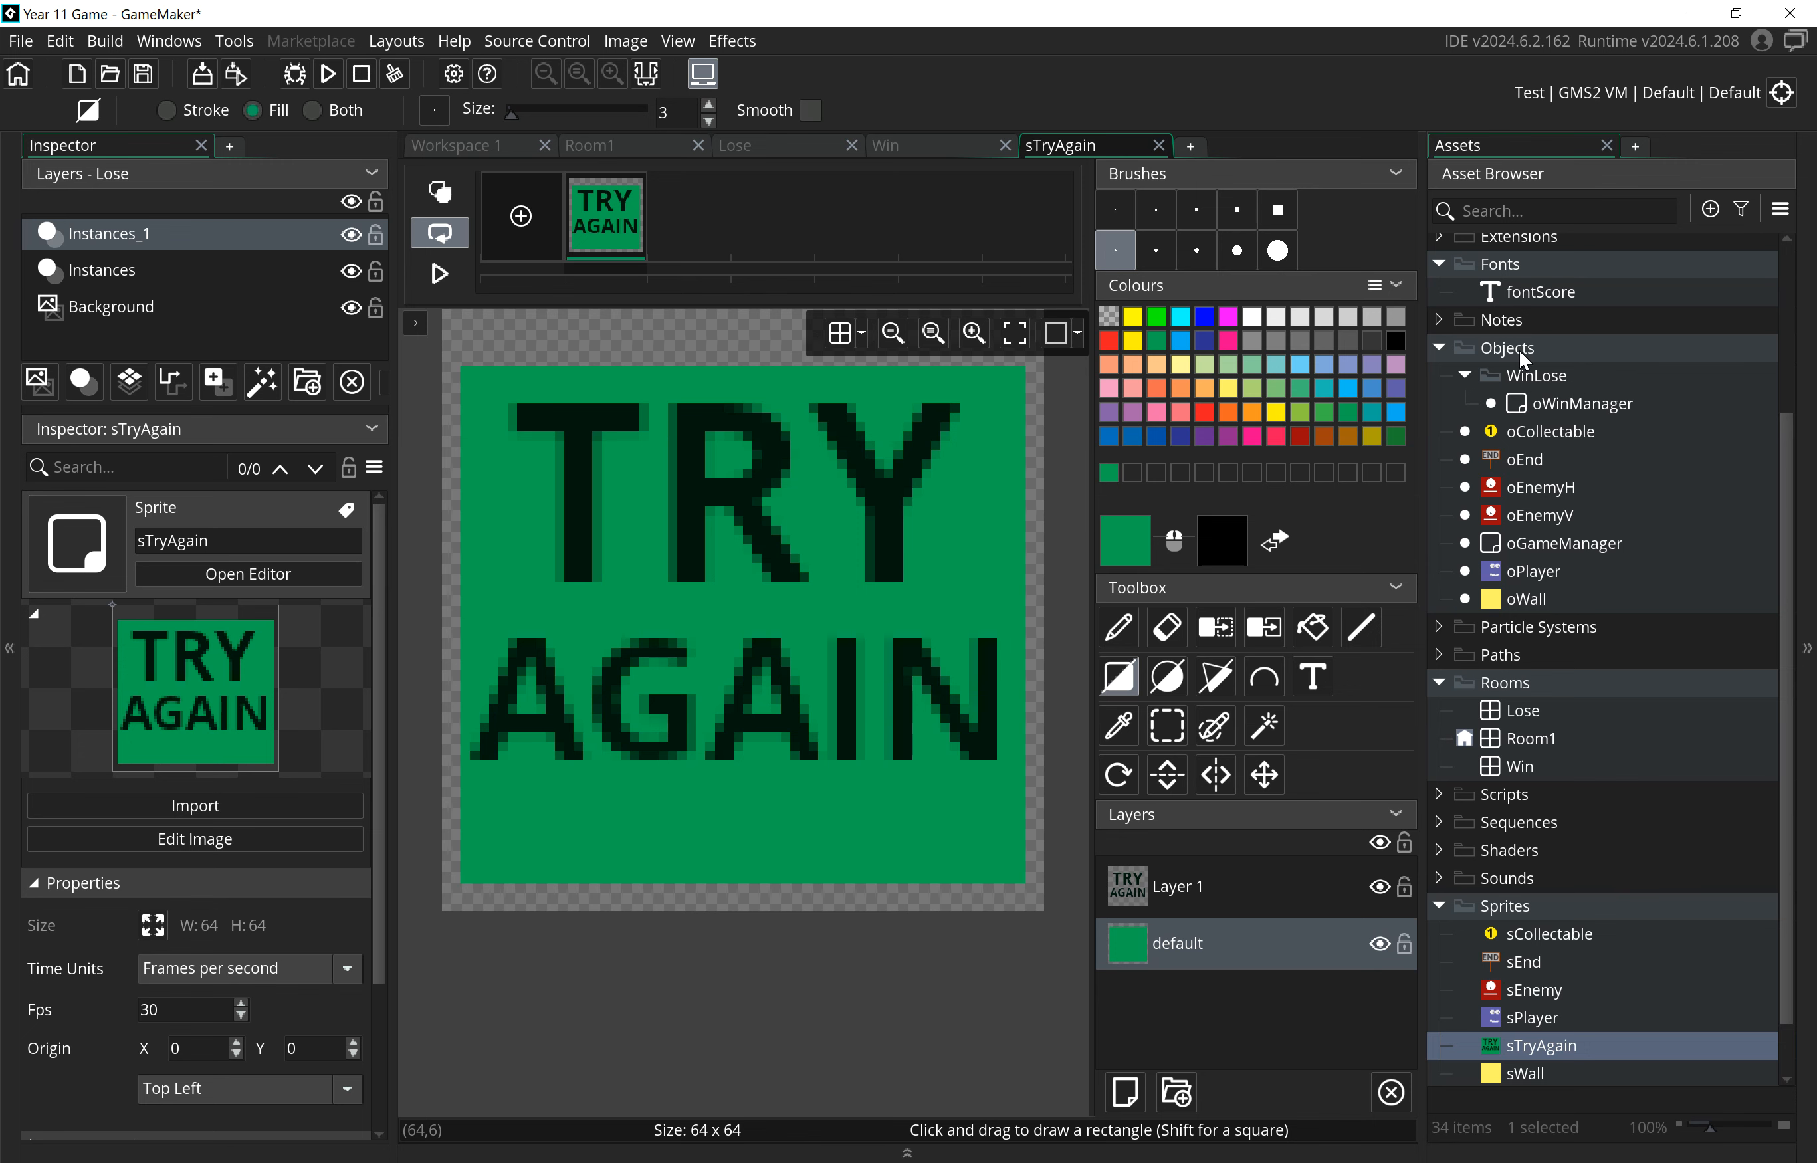
- Create a new object named oTryAgain in the WinLose group
left_click(1536, 381)
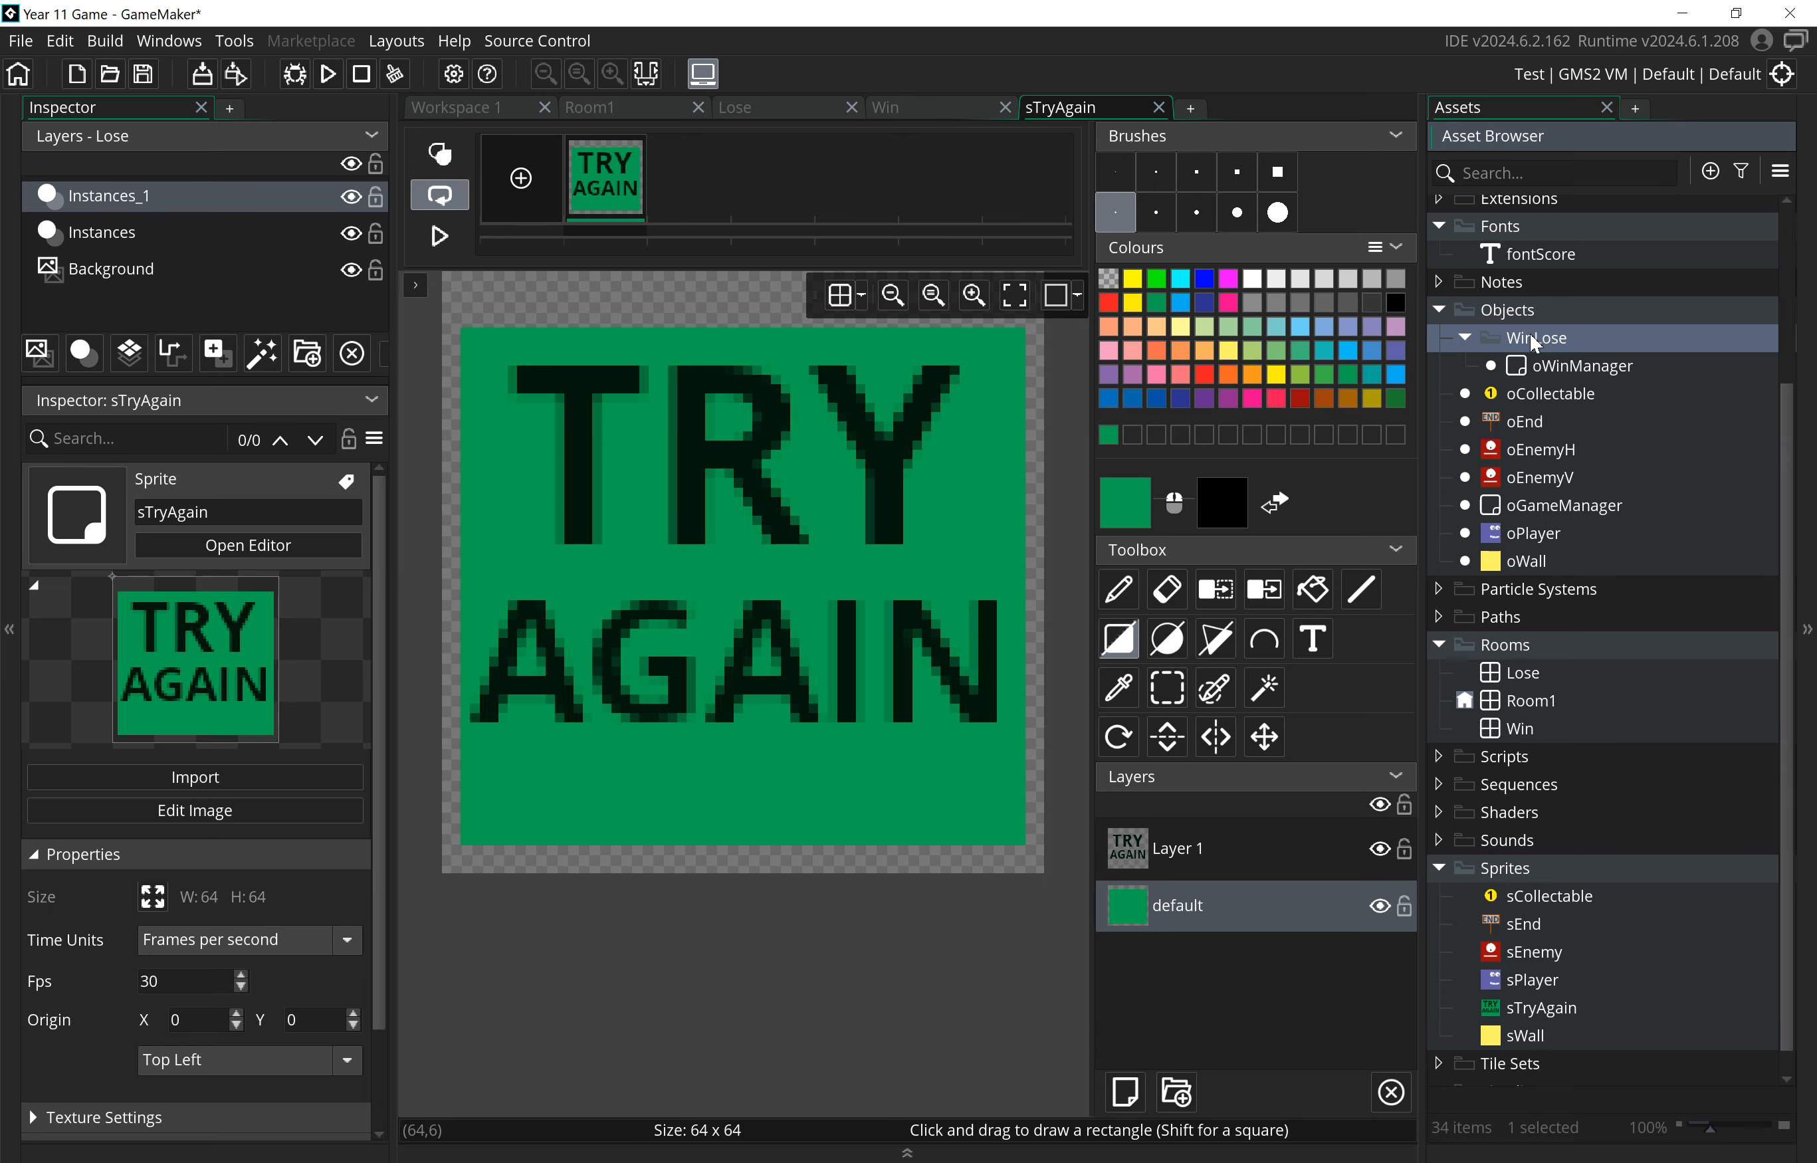
right_click(1534, 345)
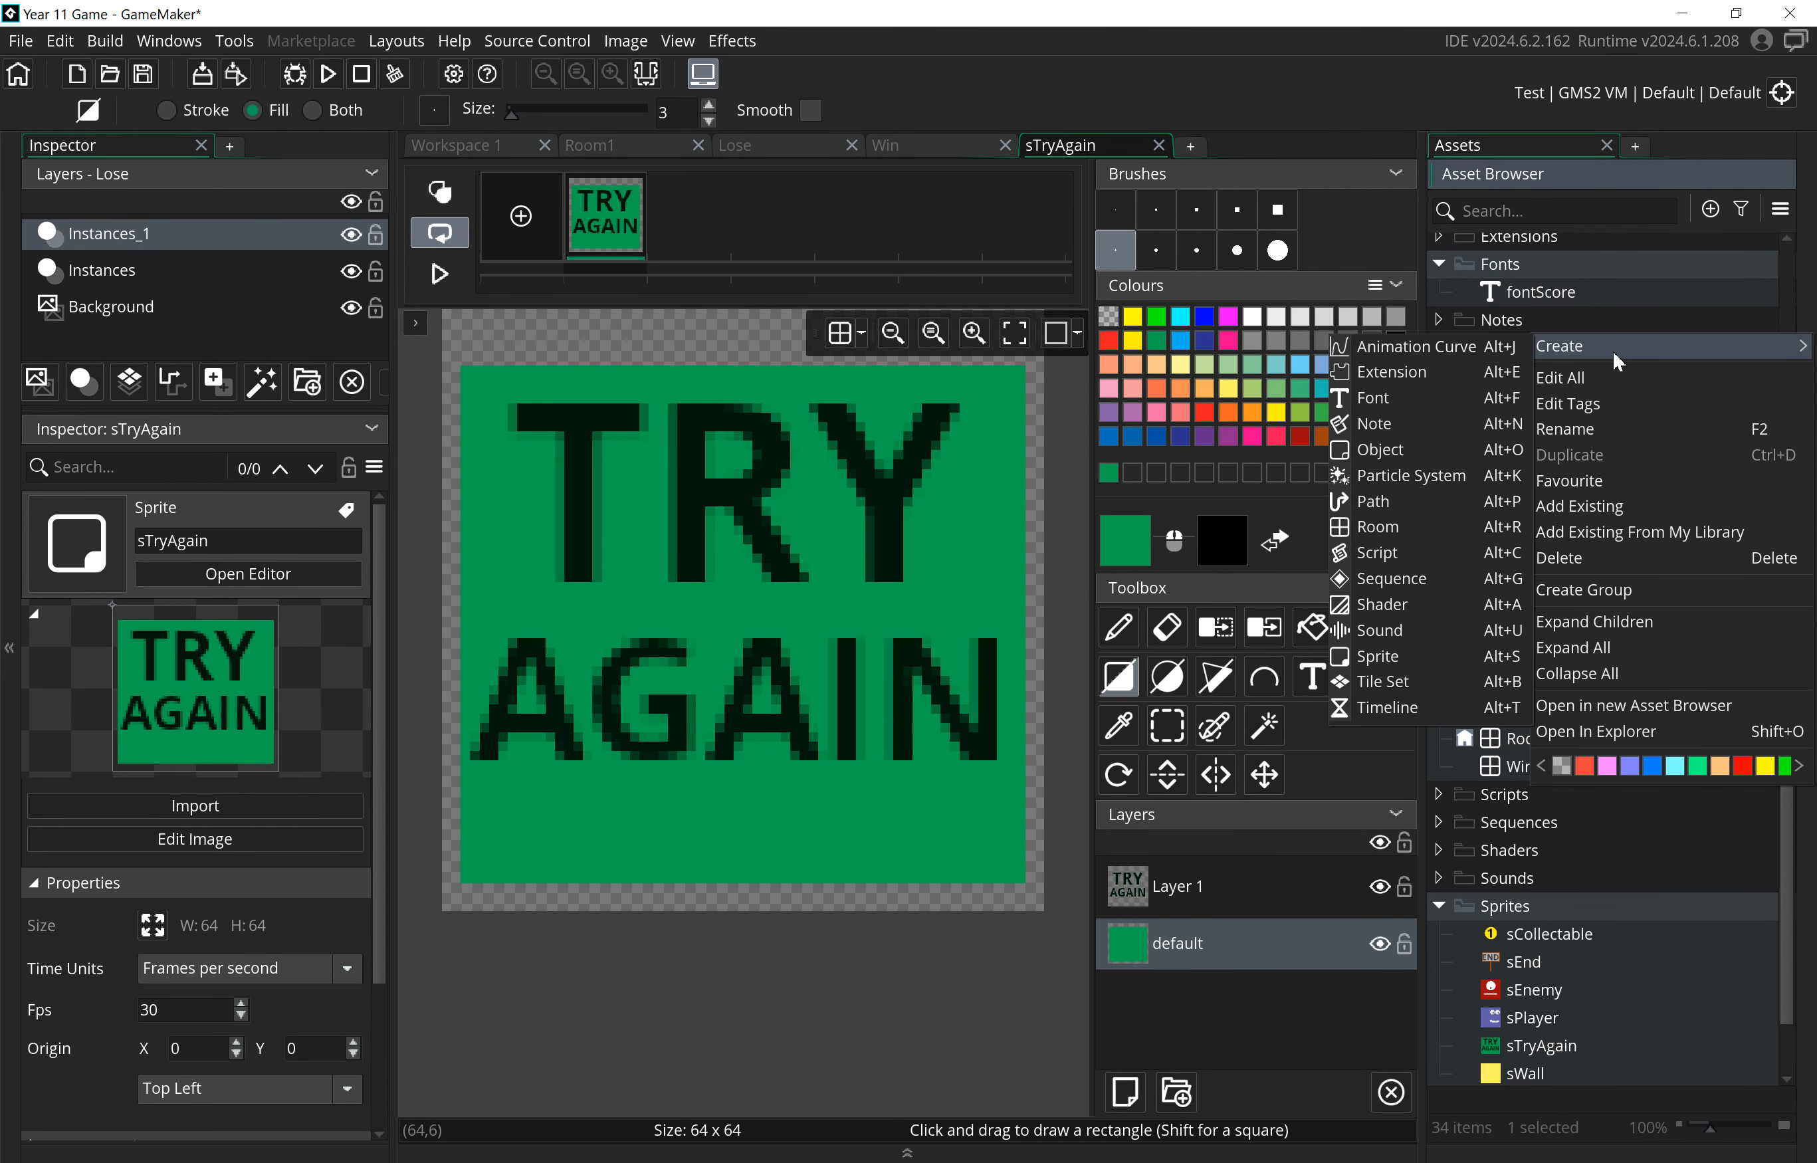
left_click(1388, 453)
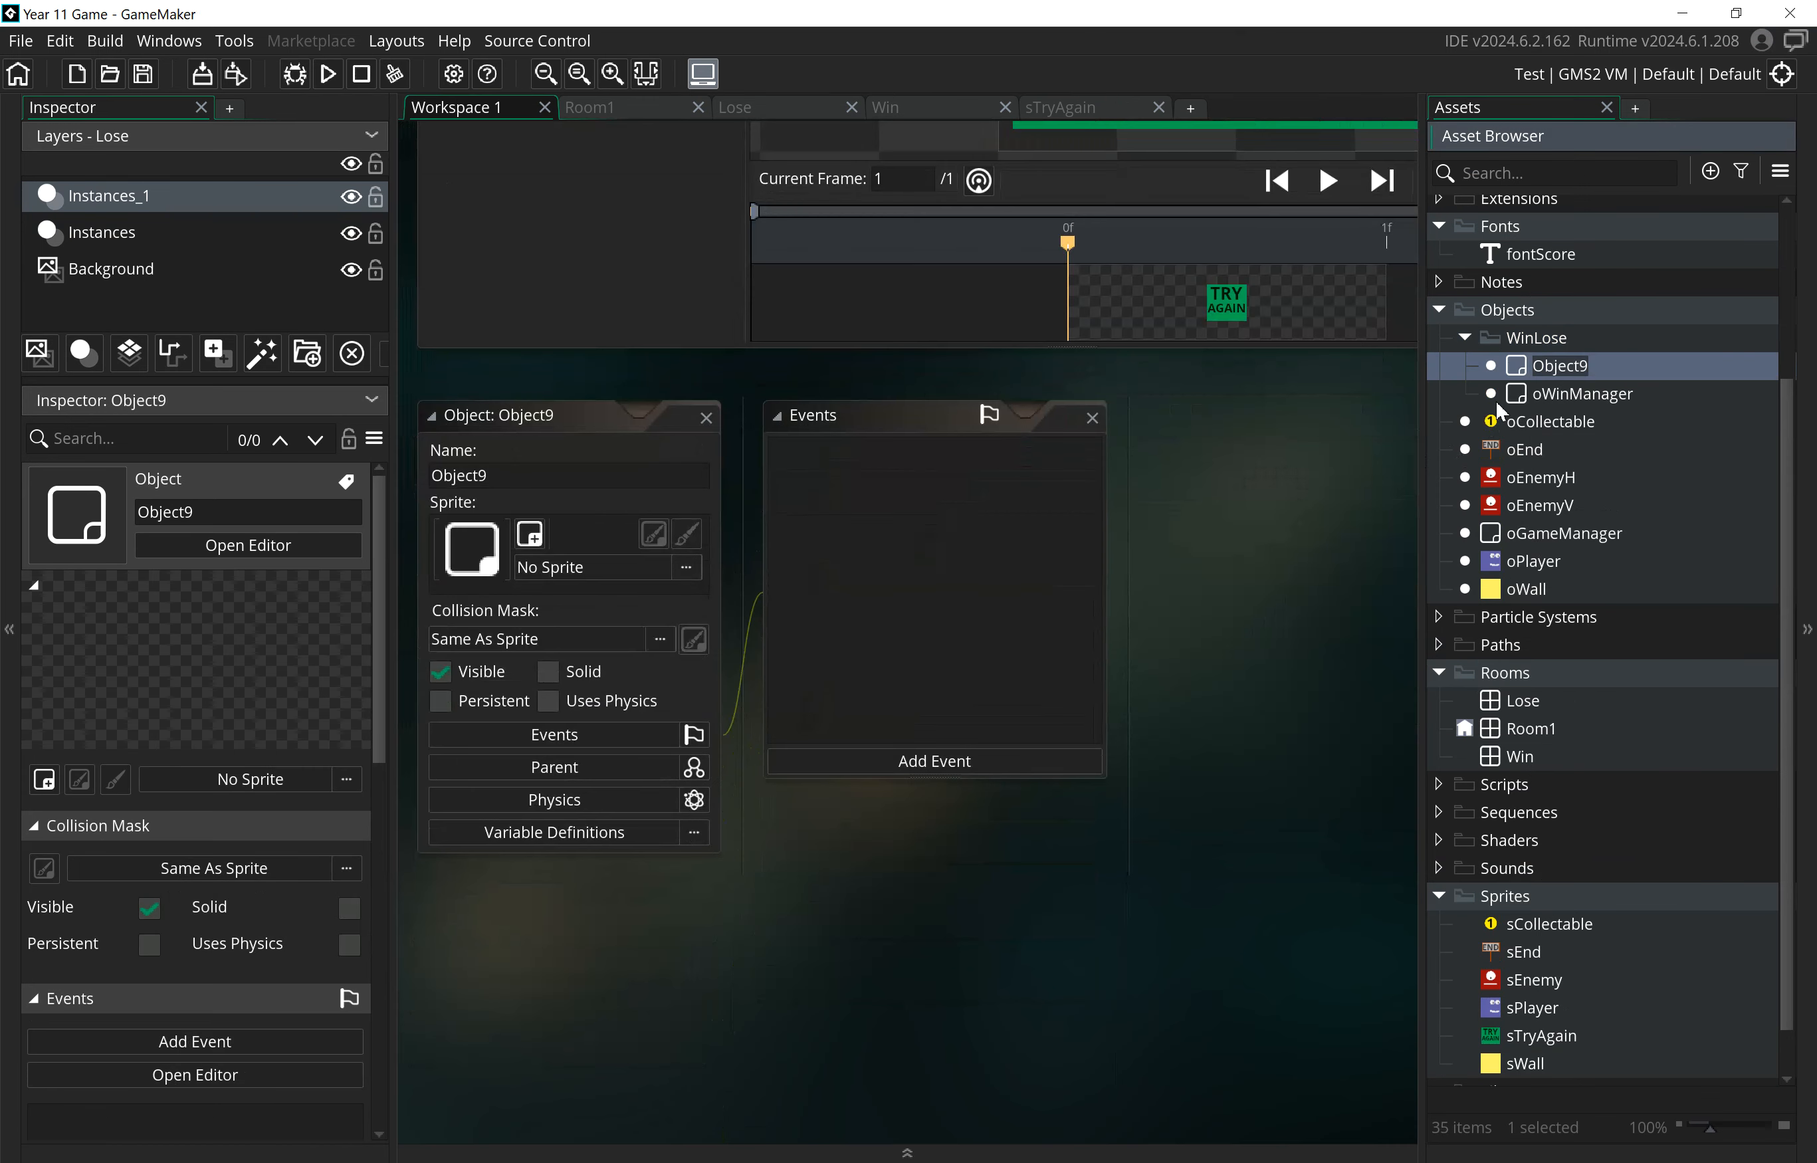
type("OtR")
key("BackSpace")
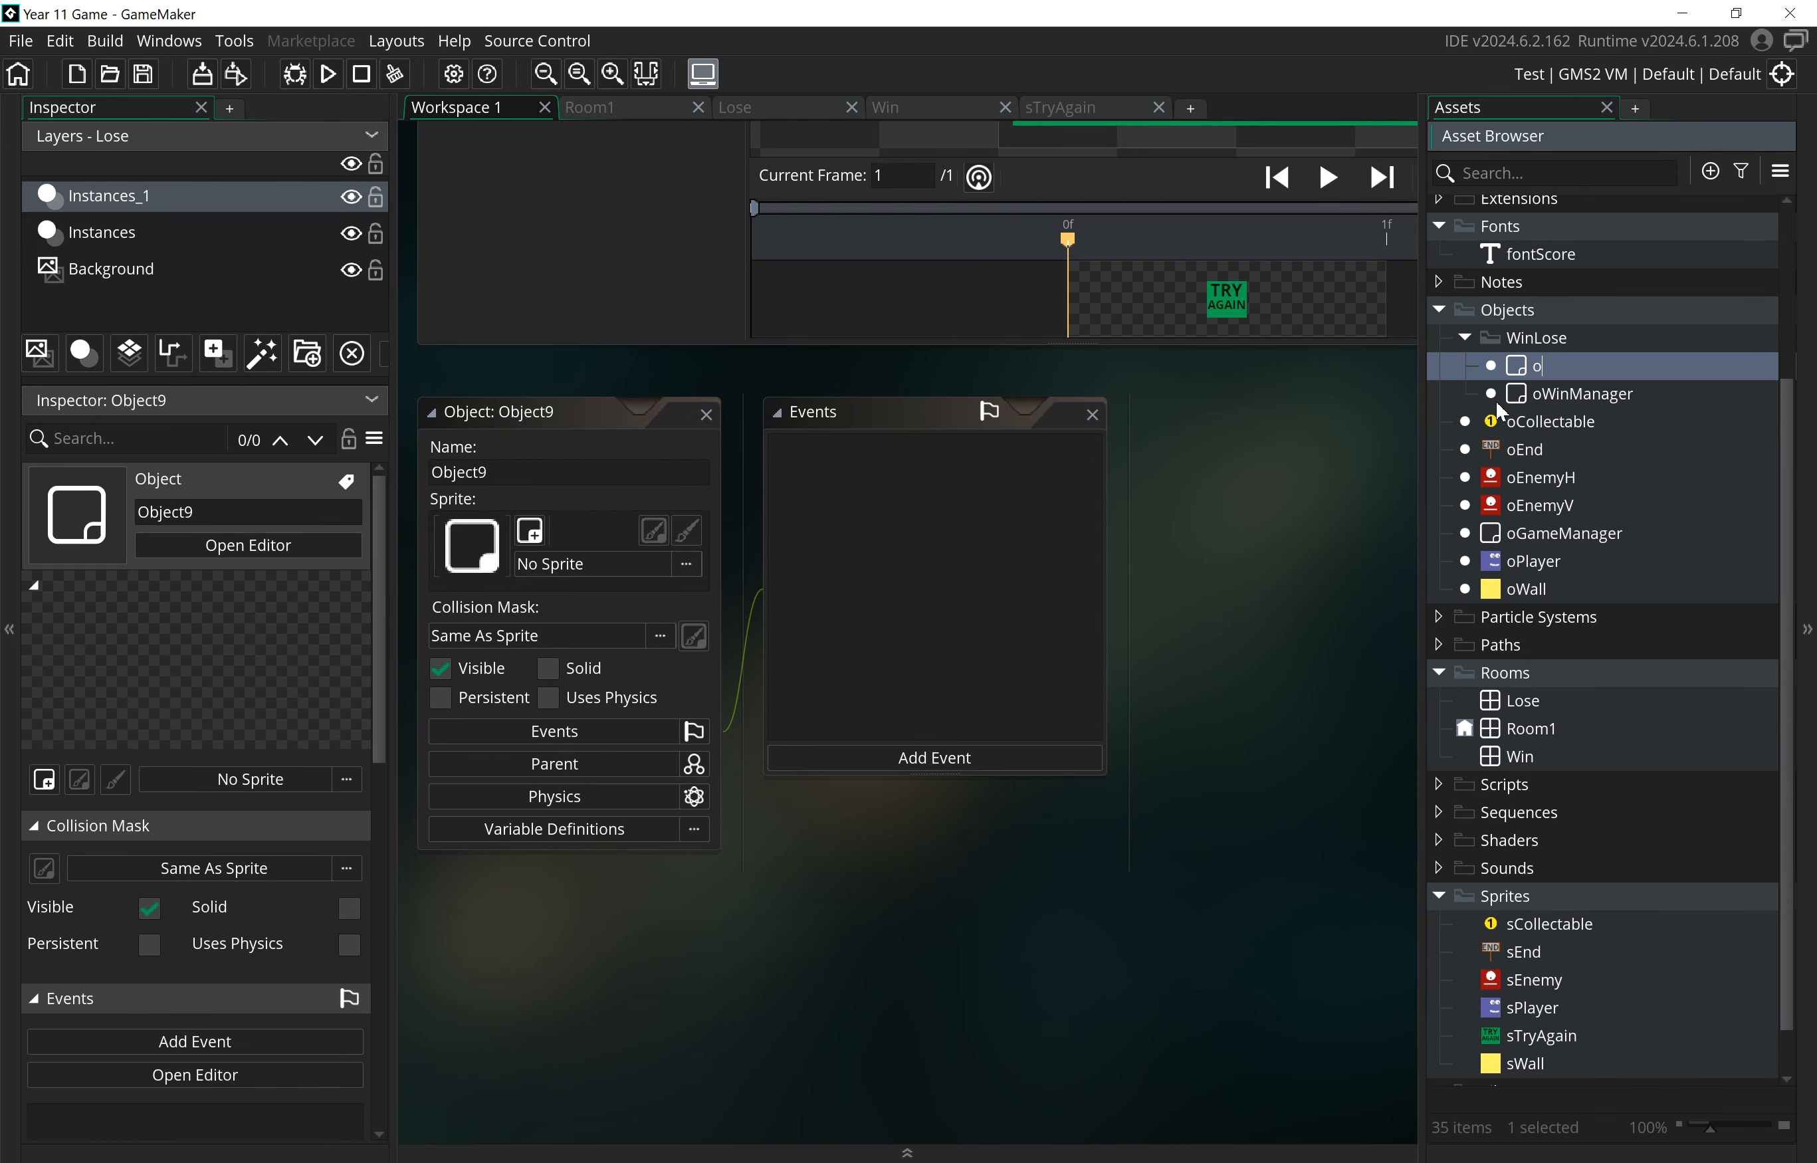
type("TryAgain")
key("Return")
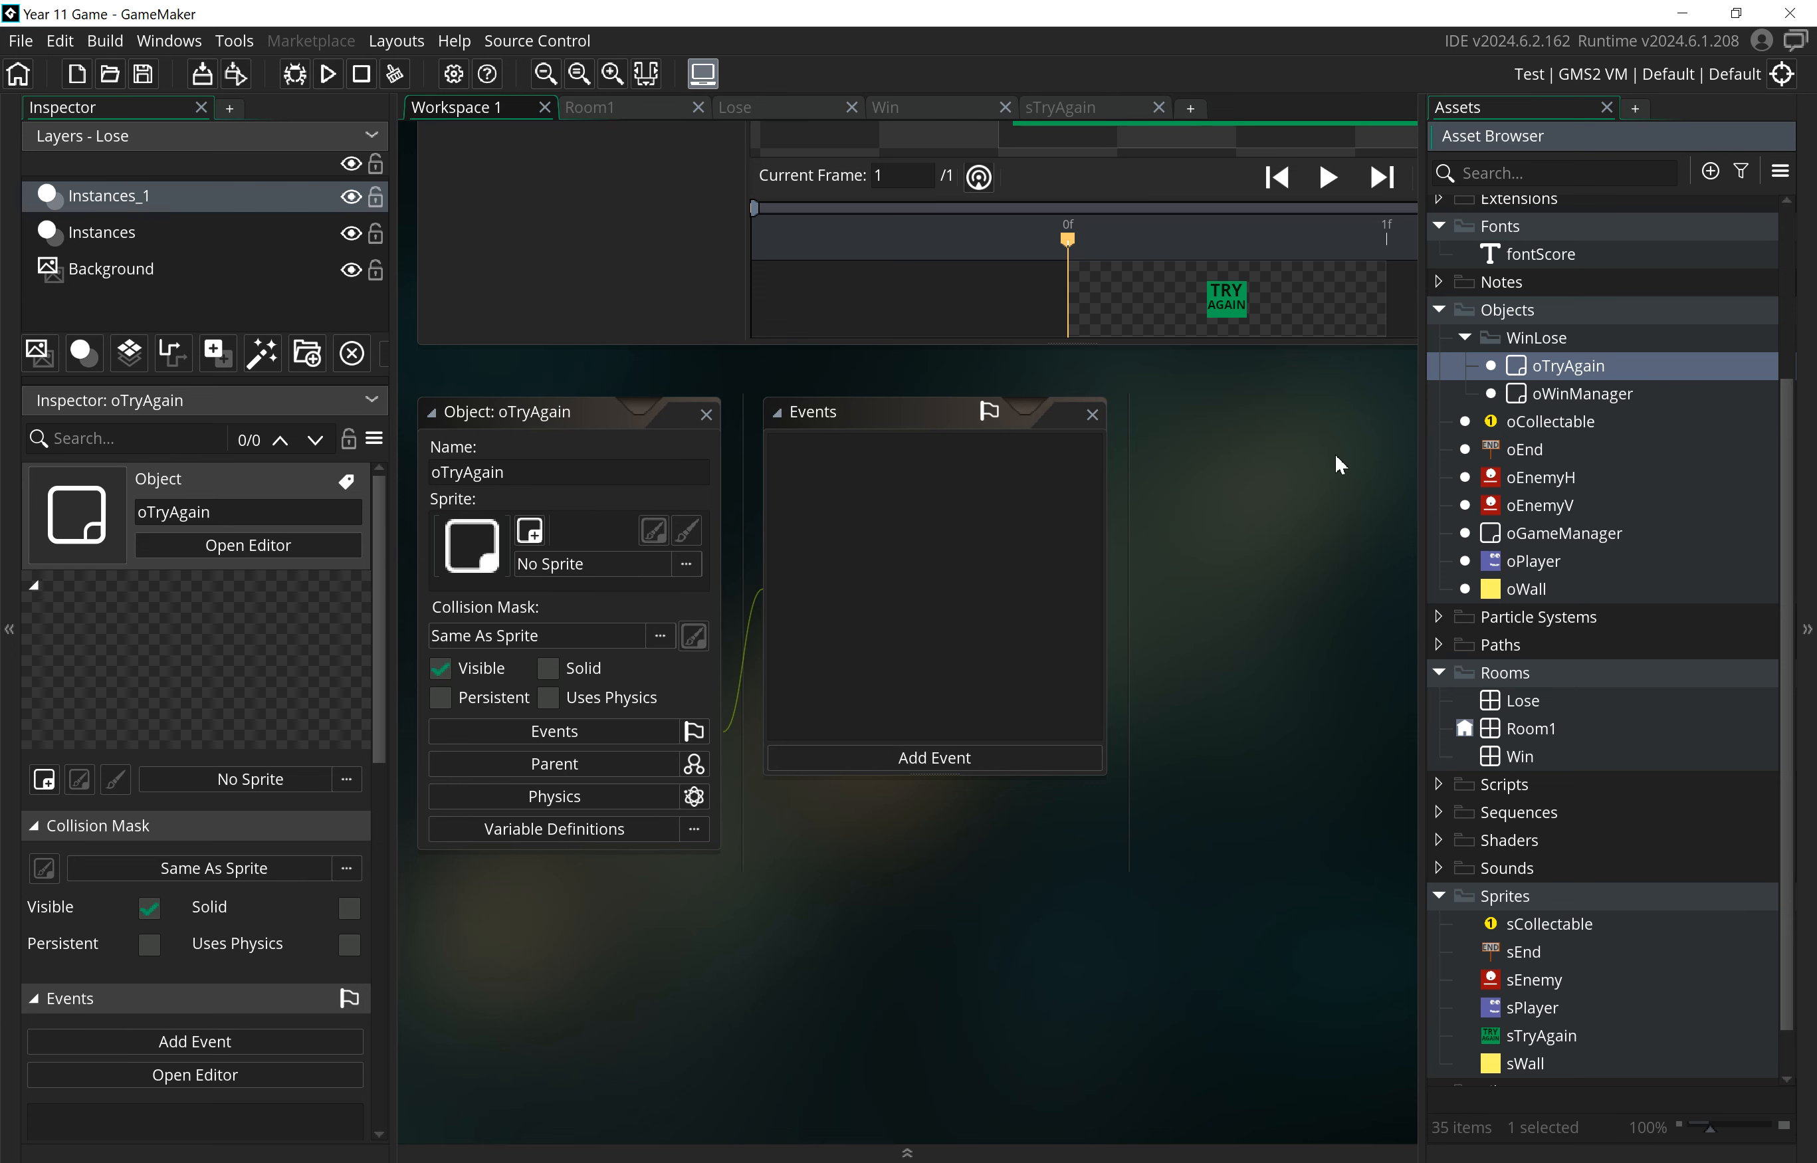
- Add a Left Pressed mouse event to oTryAgain and assign it the sTryAgain sprite
left_click(953, 759)
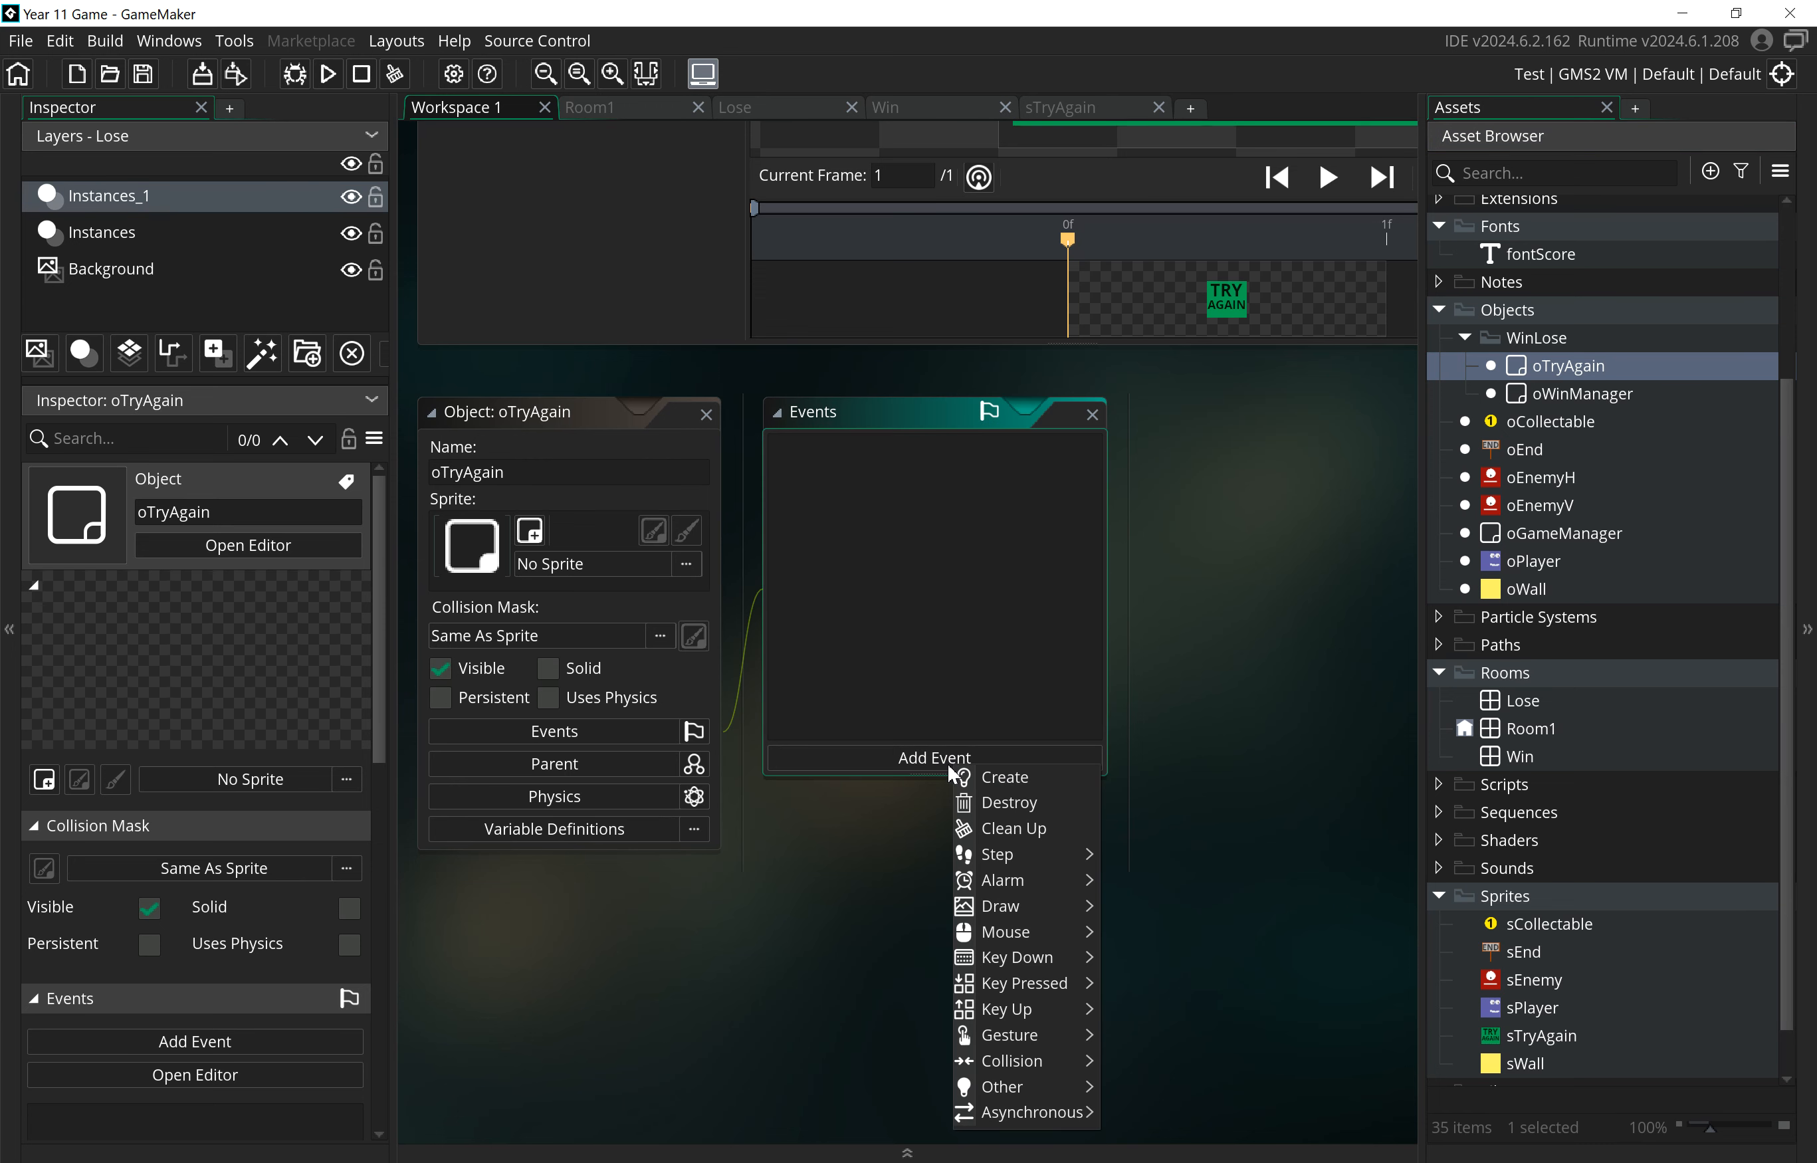
mouse_move(1062, 932)
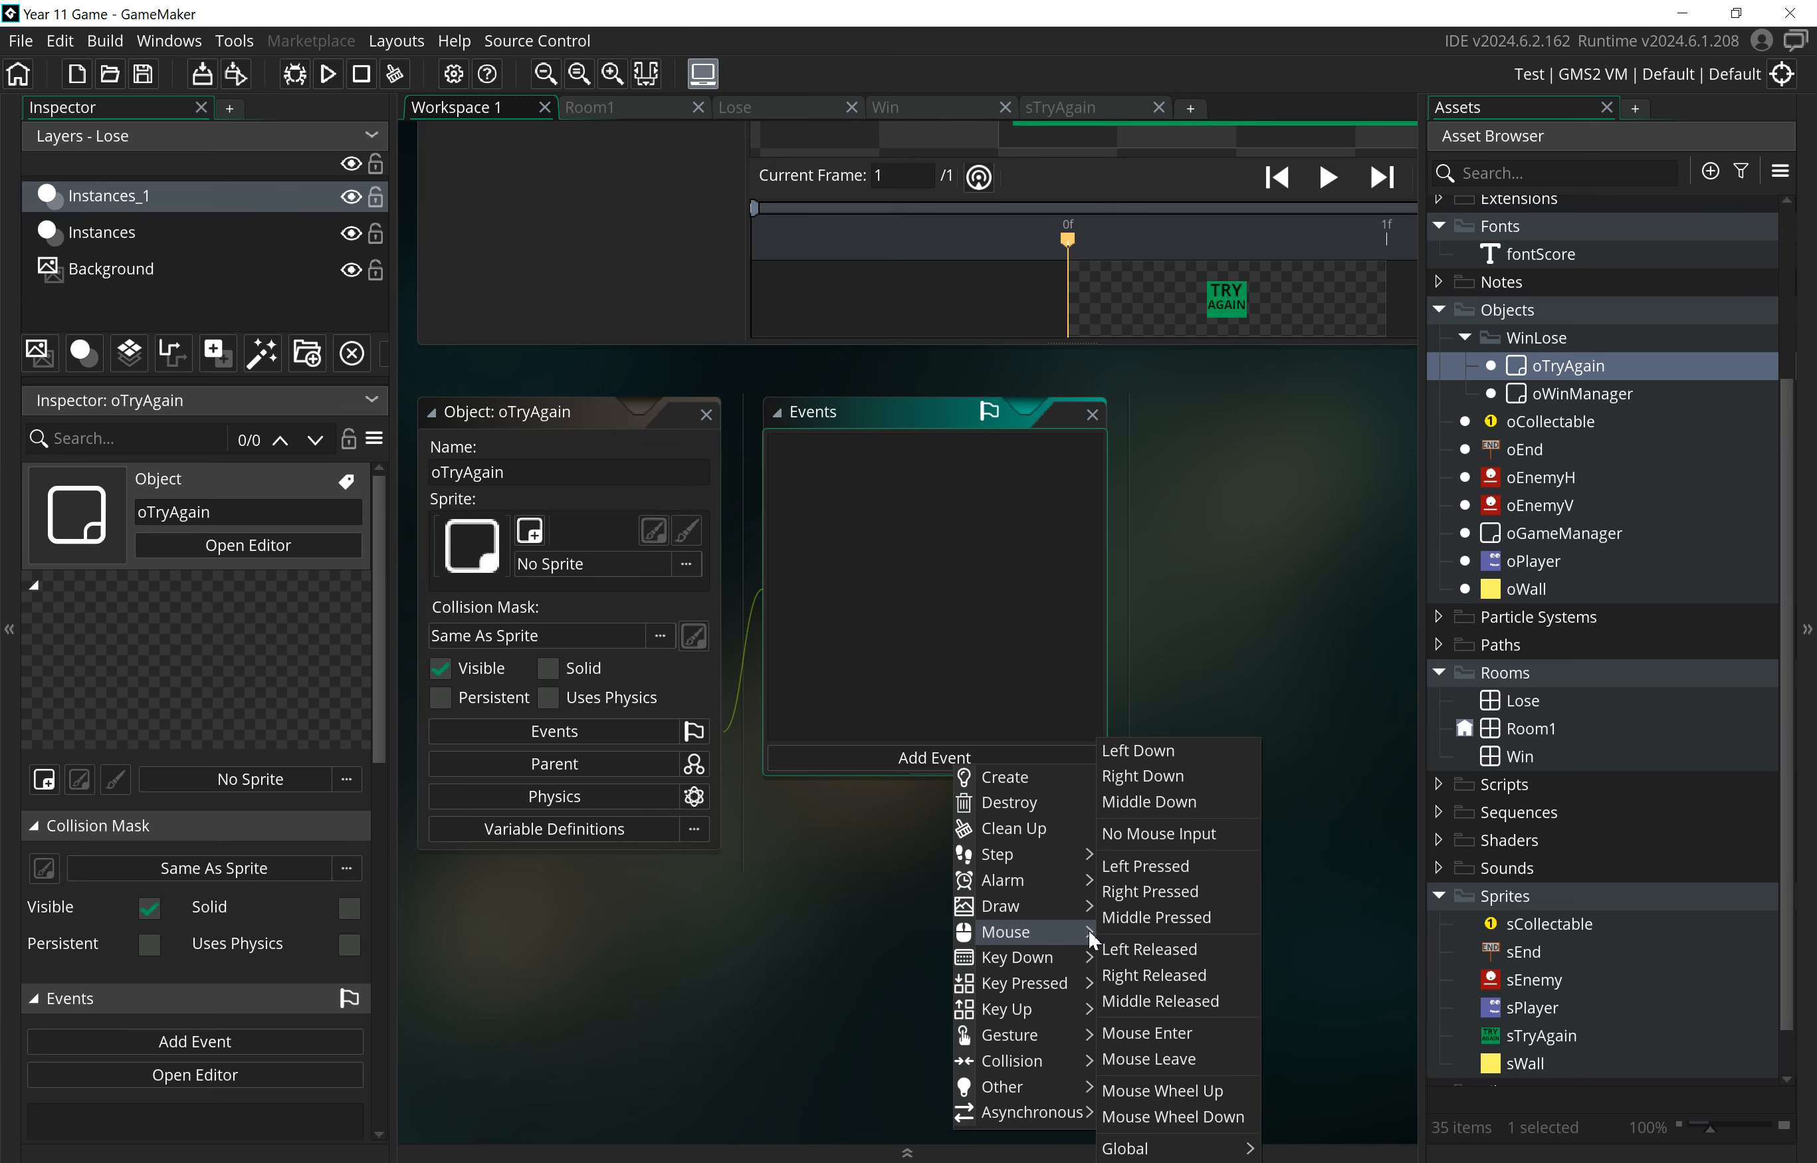
left_click(1195, 870)
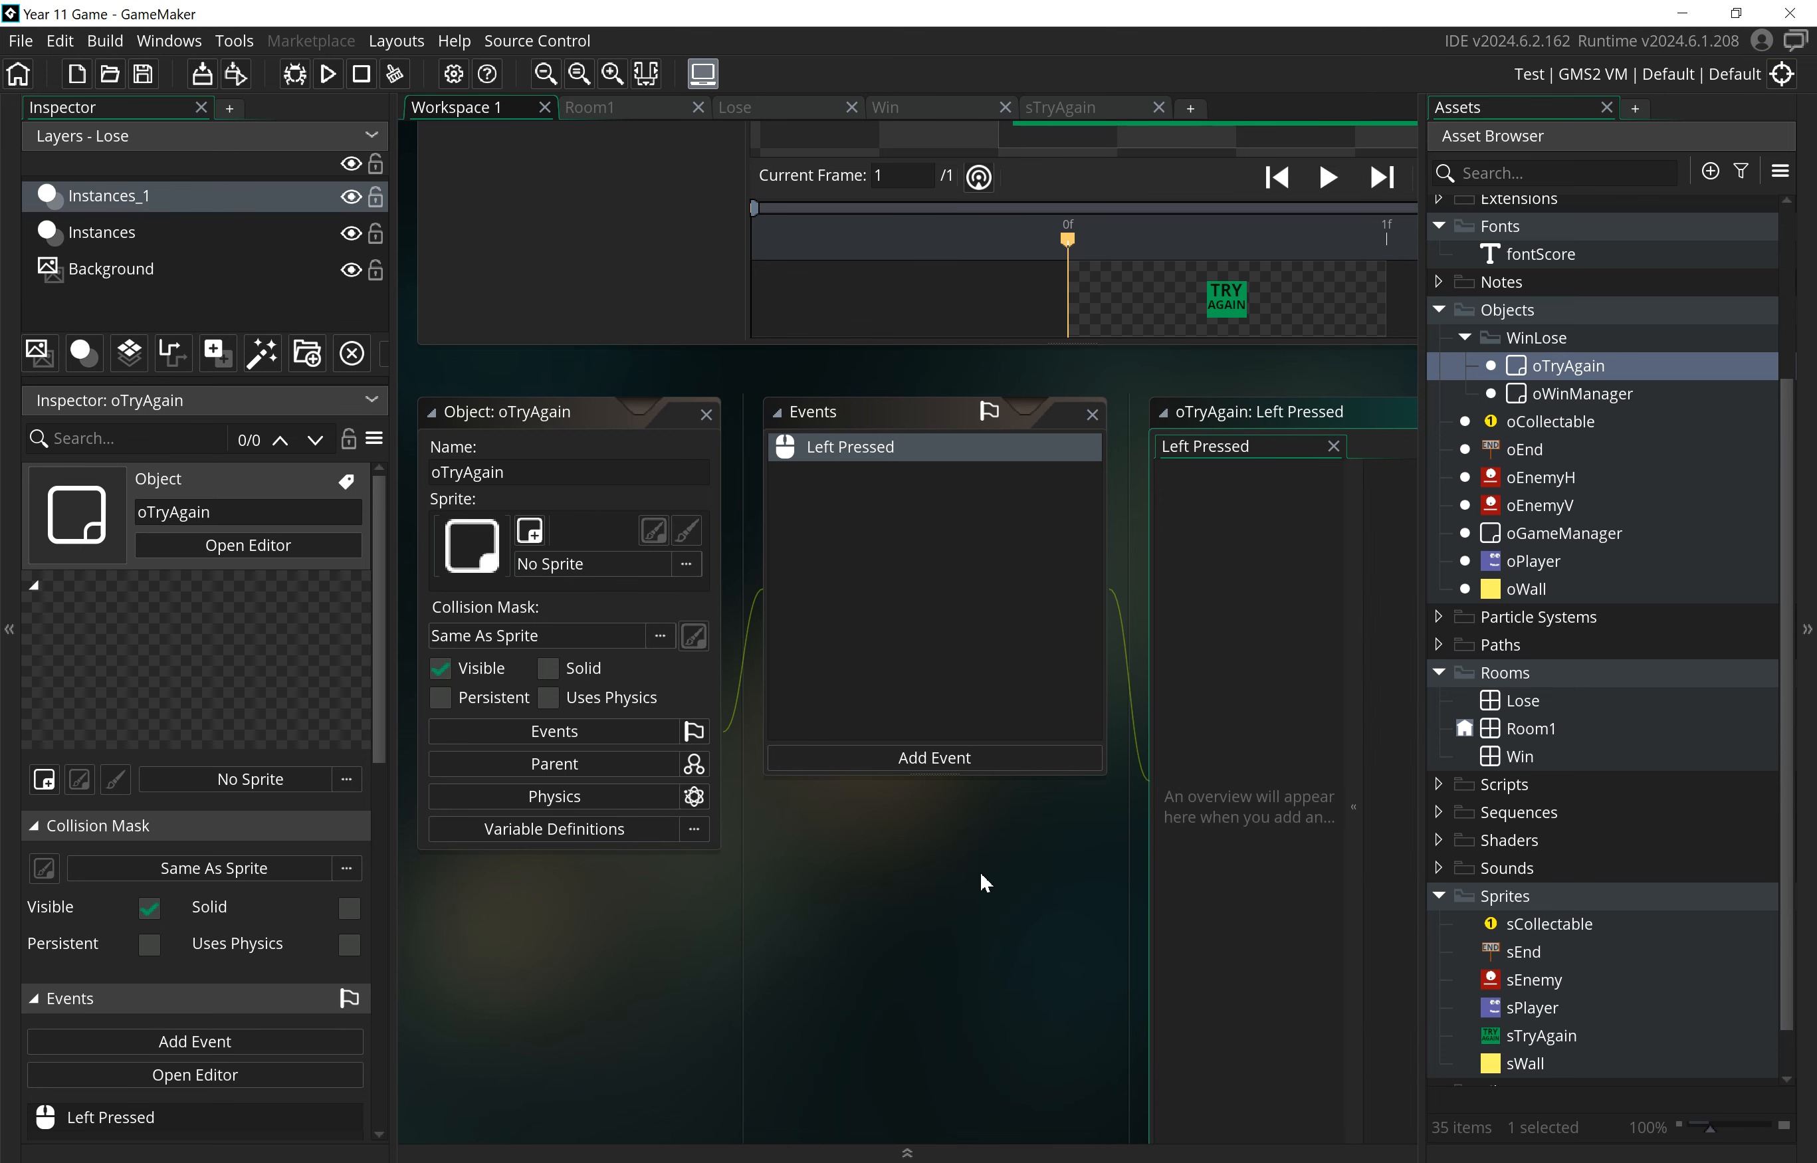
left_click(592, 566)
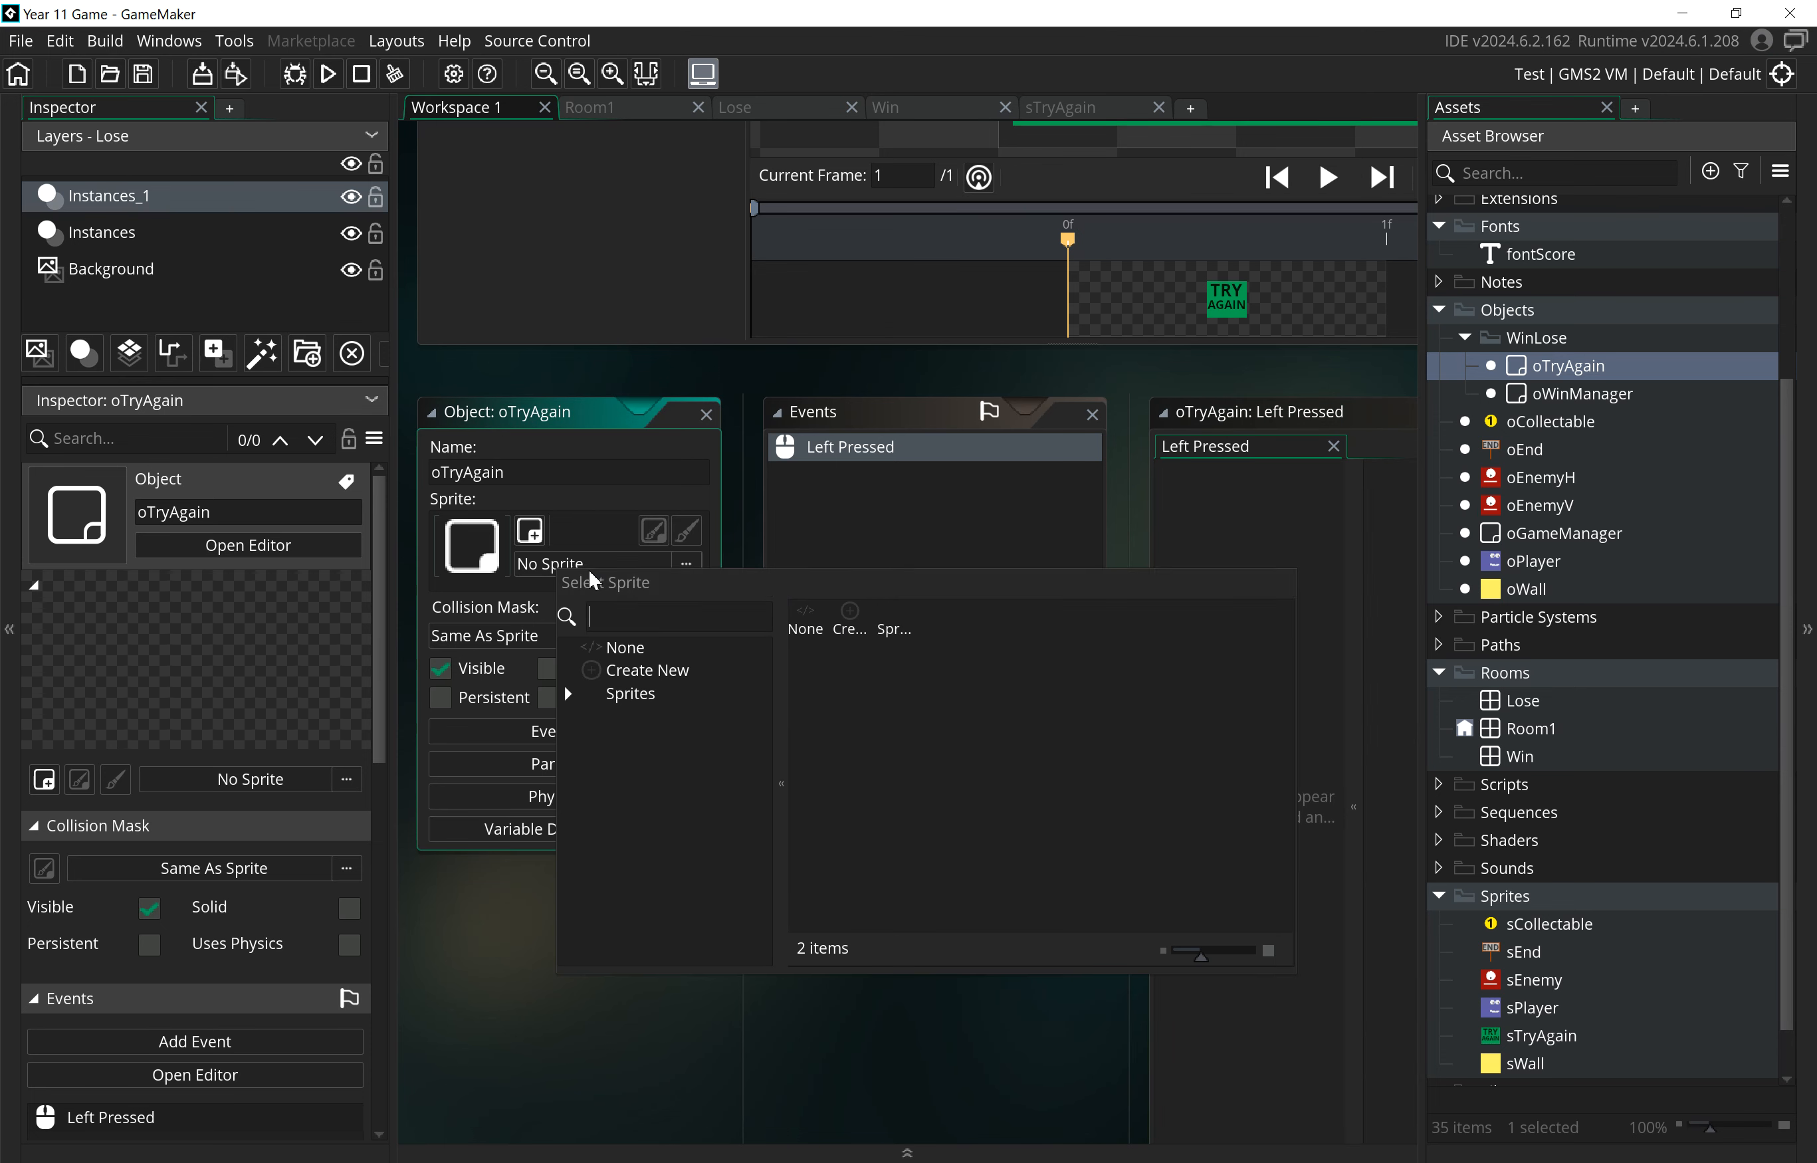
double_click(900, 621)
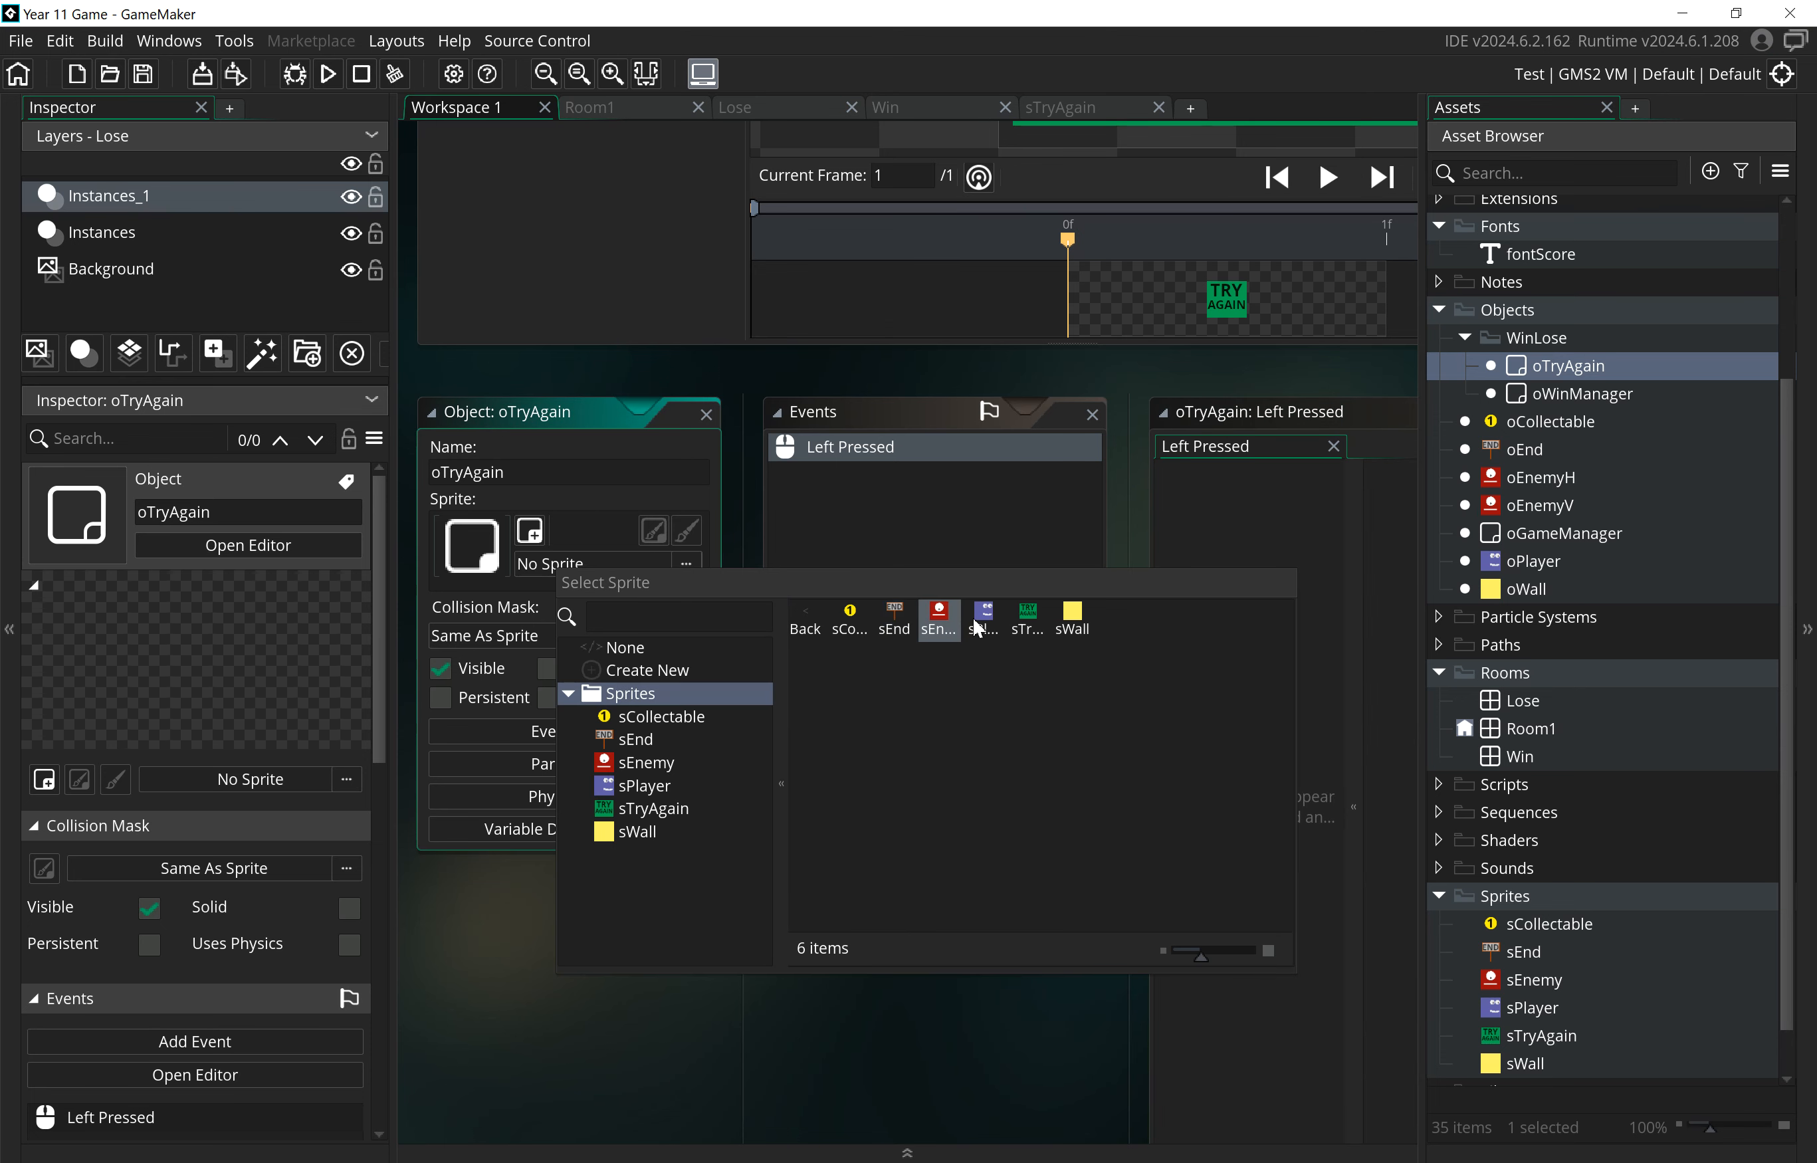
double_click(1029, 621)
- Add a Go To Room action to the Left Pressed event with Room1 as its target
middle_click_drag(929, 900, 307, 833)
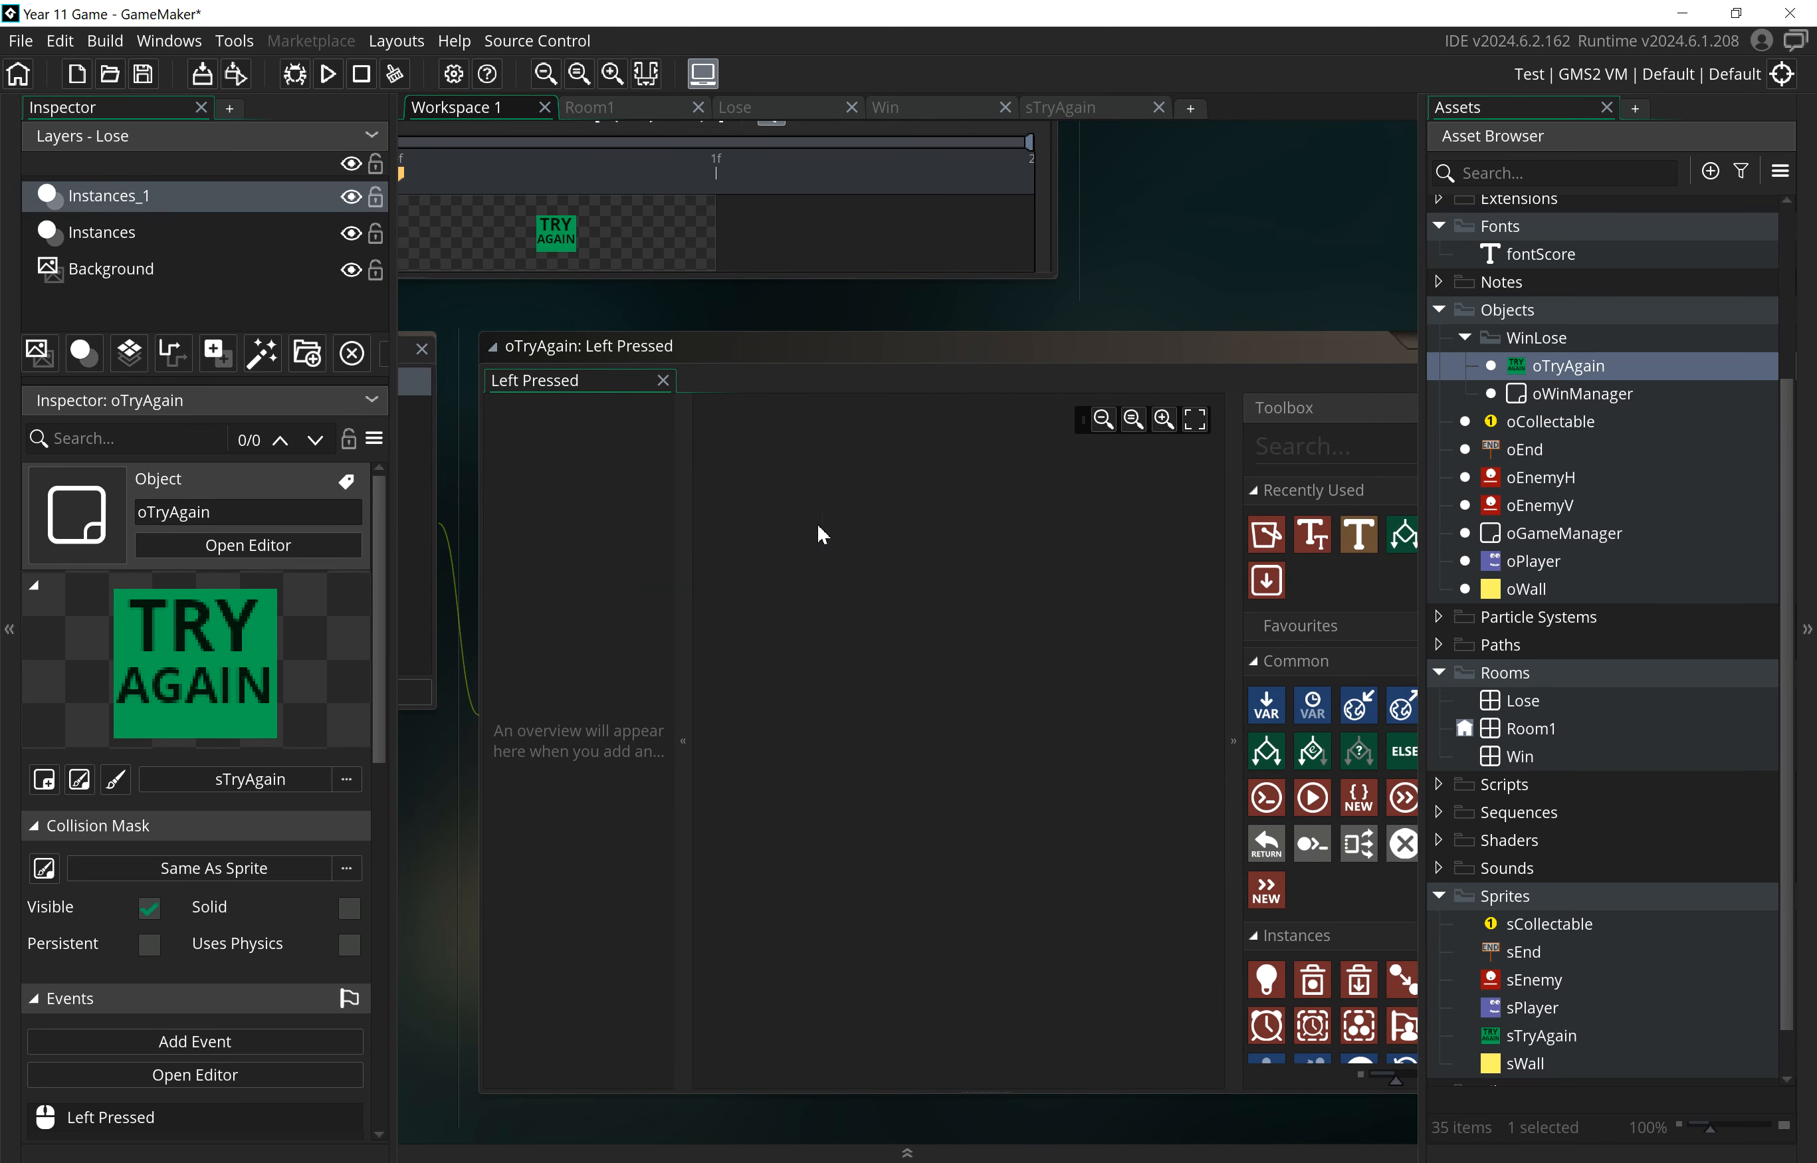
left_click_drag(1267, 580, 1086, 660)
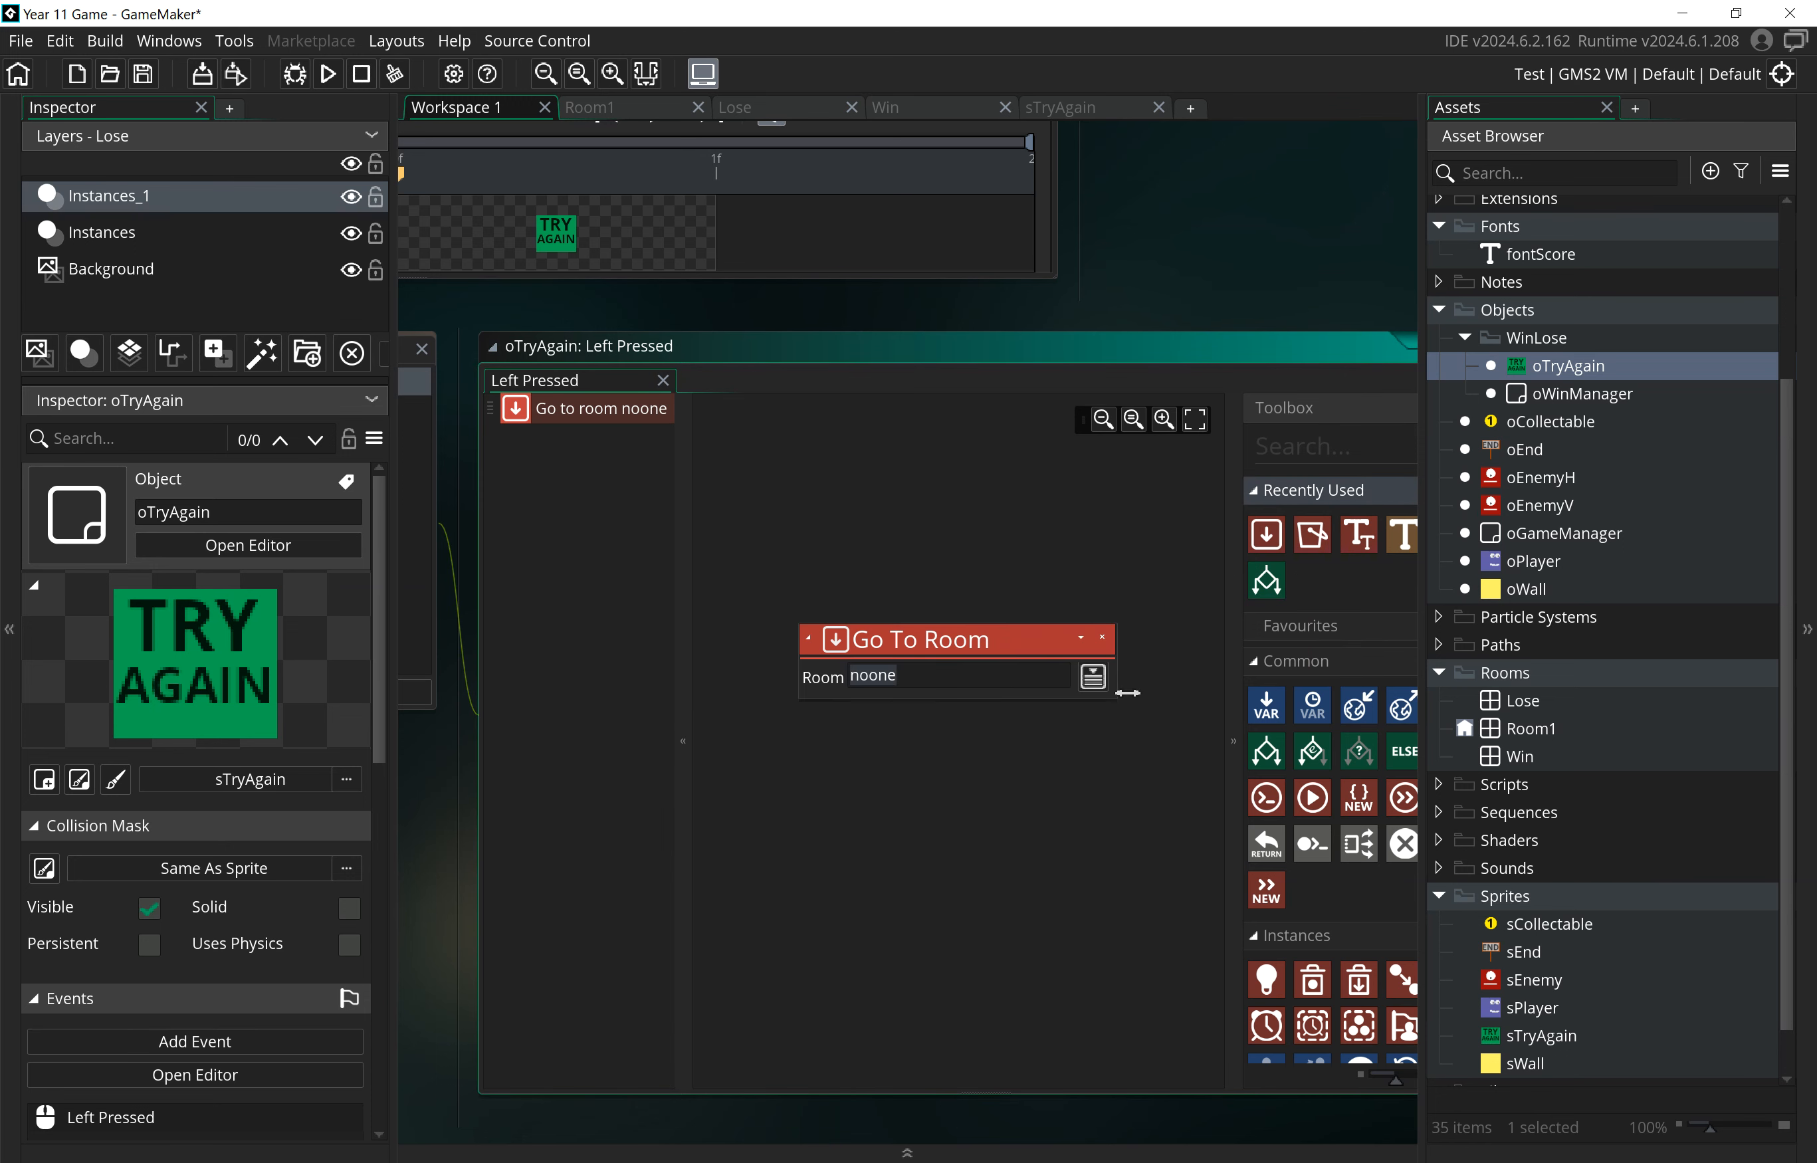
left_click(1093, 677)
double_click(1360, 735)
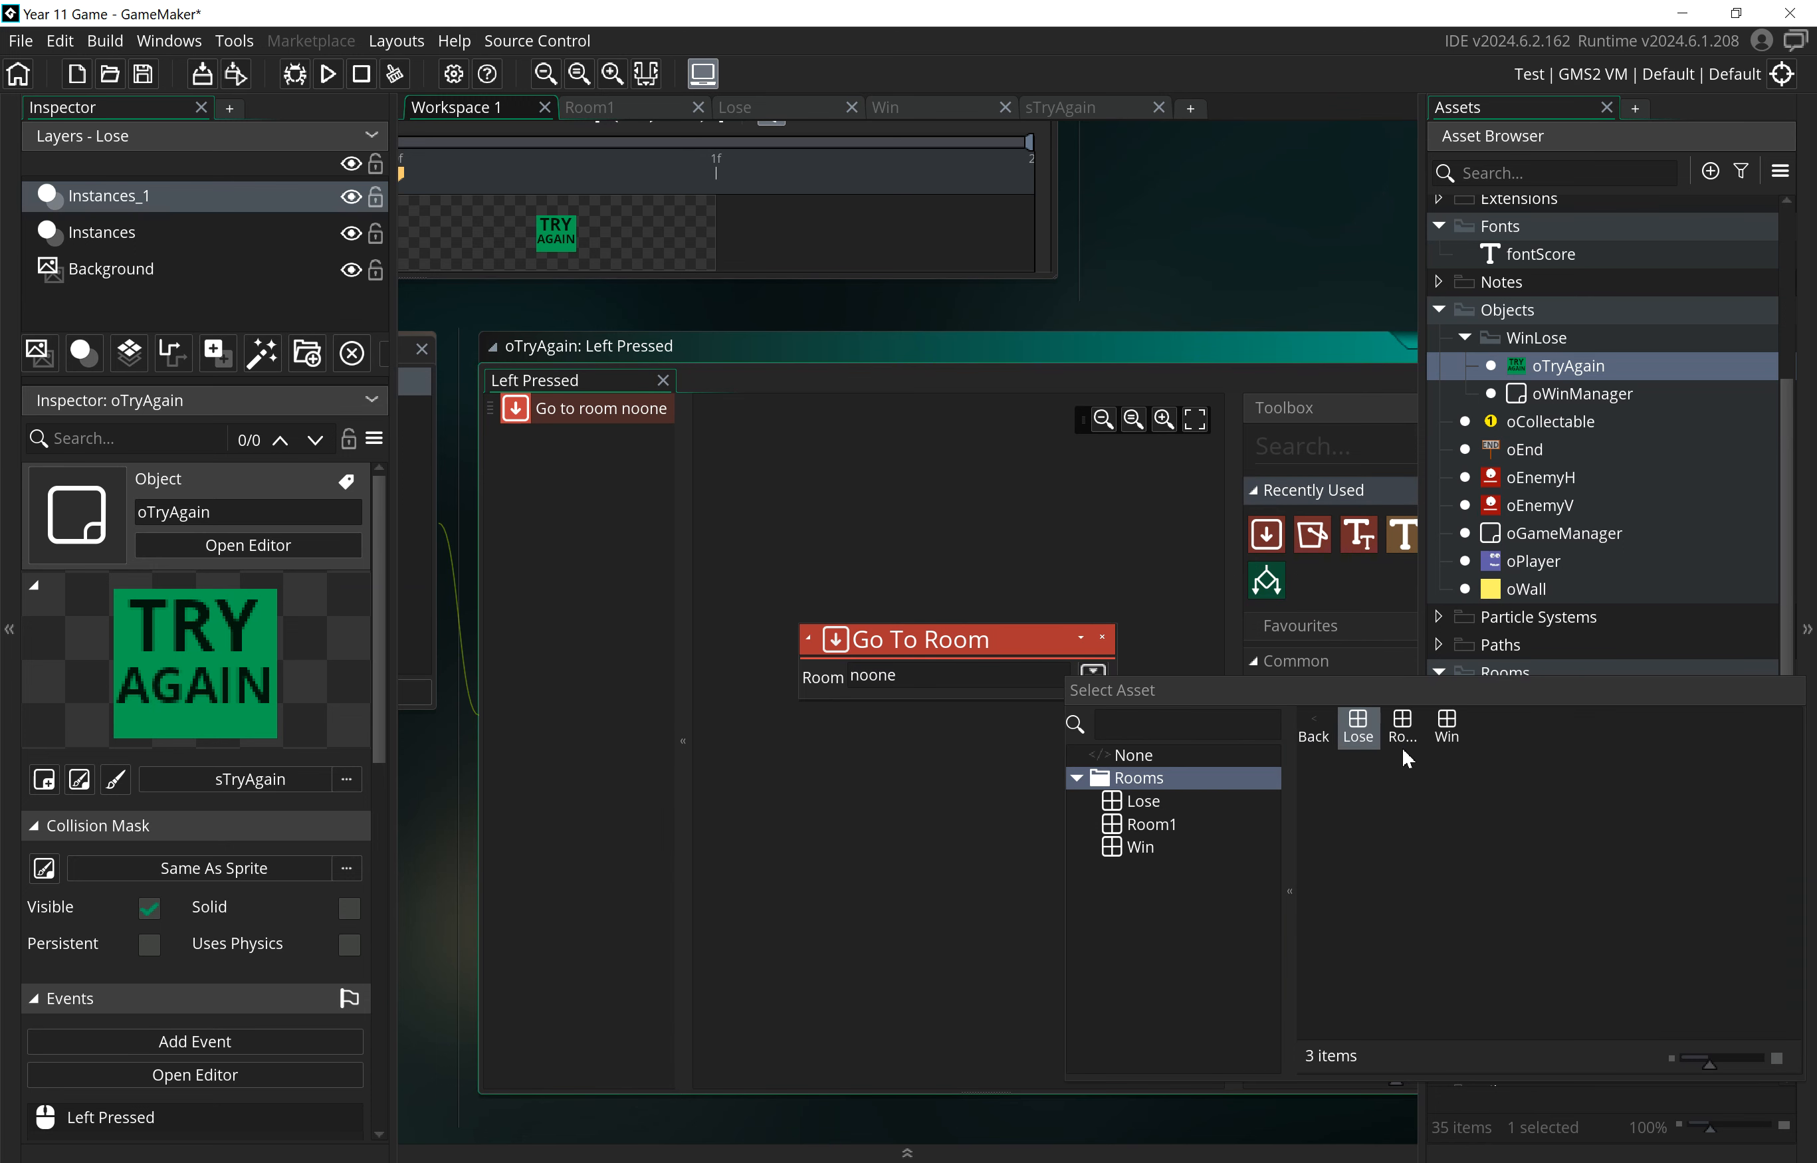
double_click(1411, 726)
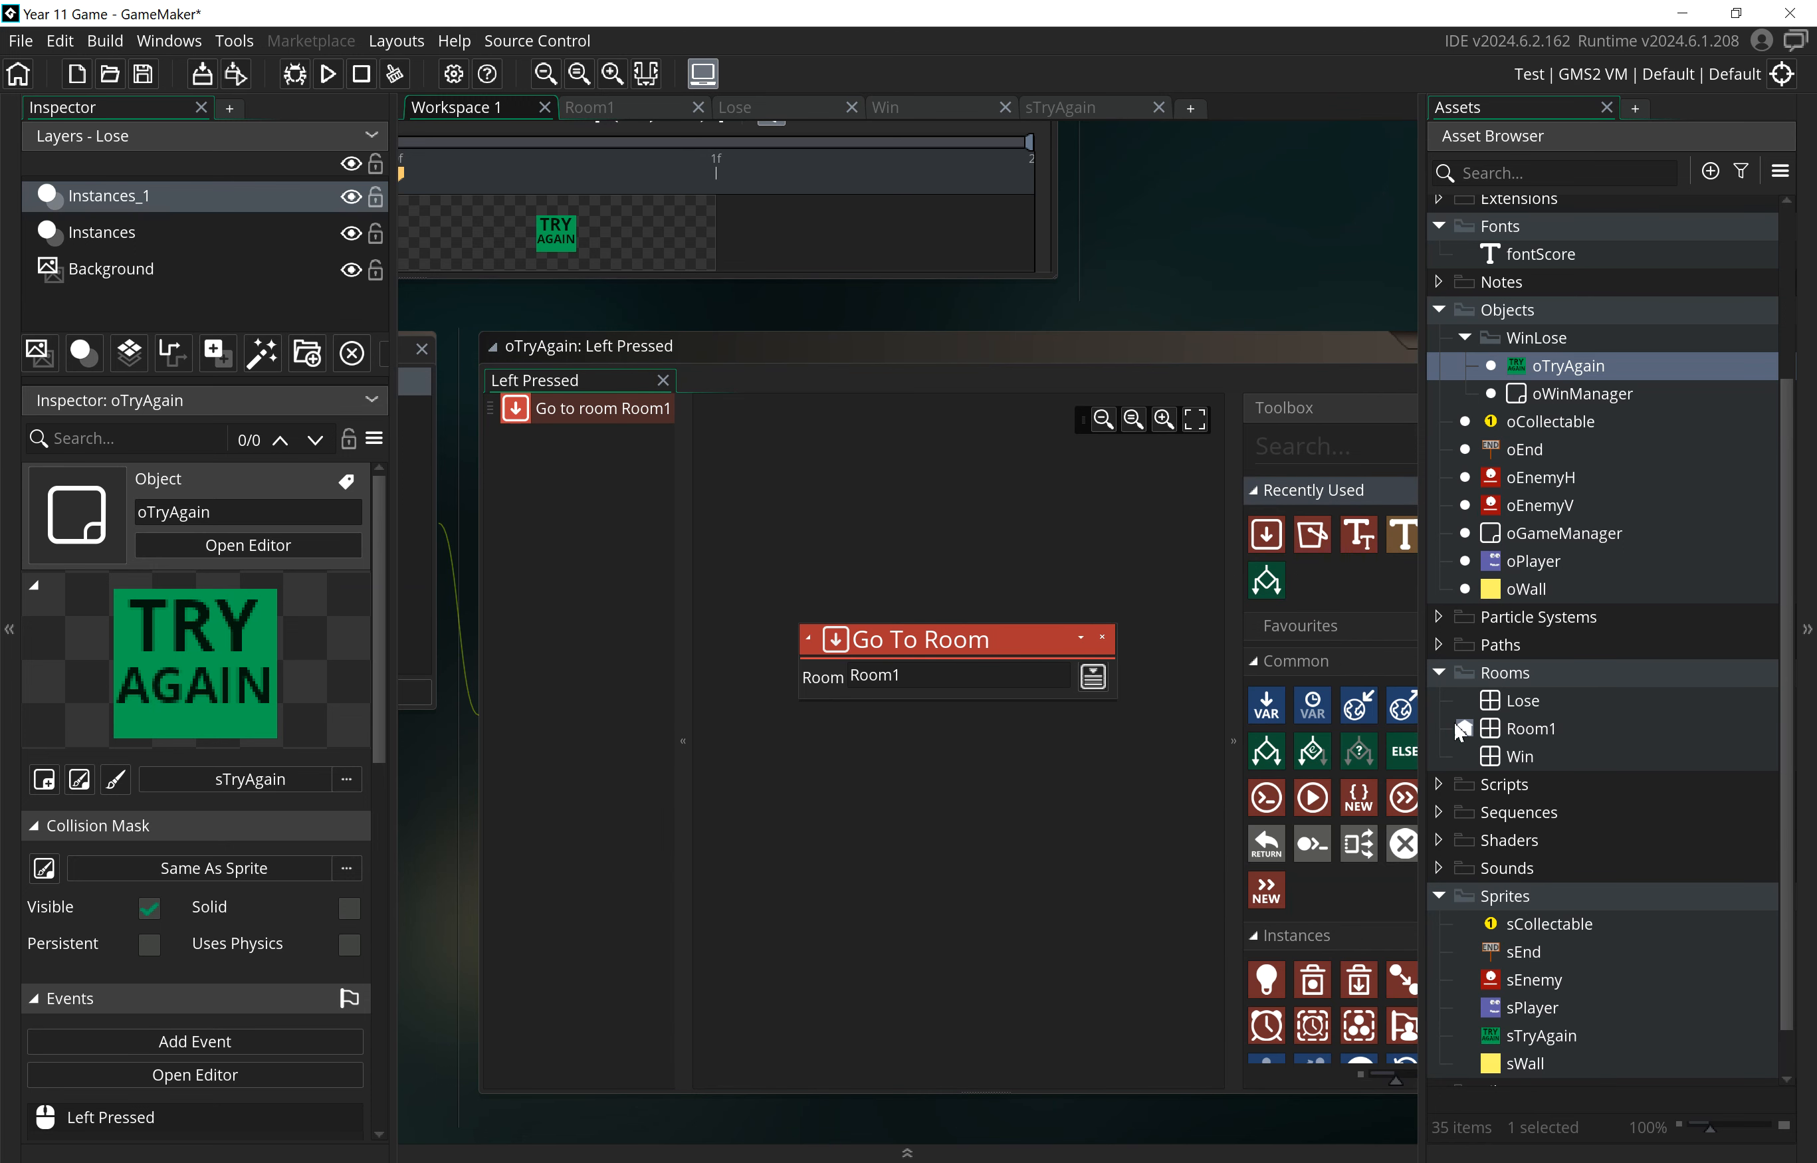
- Place oTryAgain in the Lose room at 768, 512 and in the Win room at 704, 480, scaling the Win instance to 2.5
double_click(1528, 700)
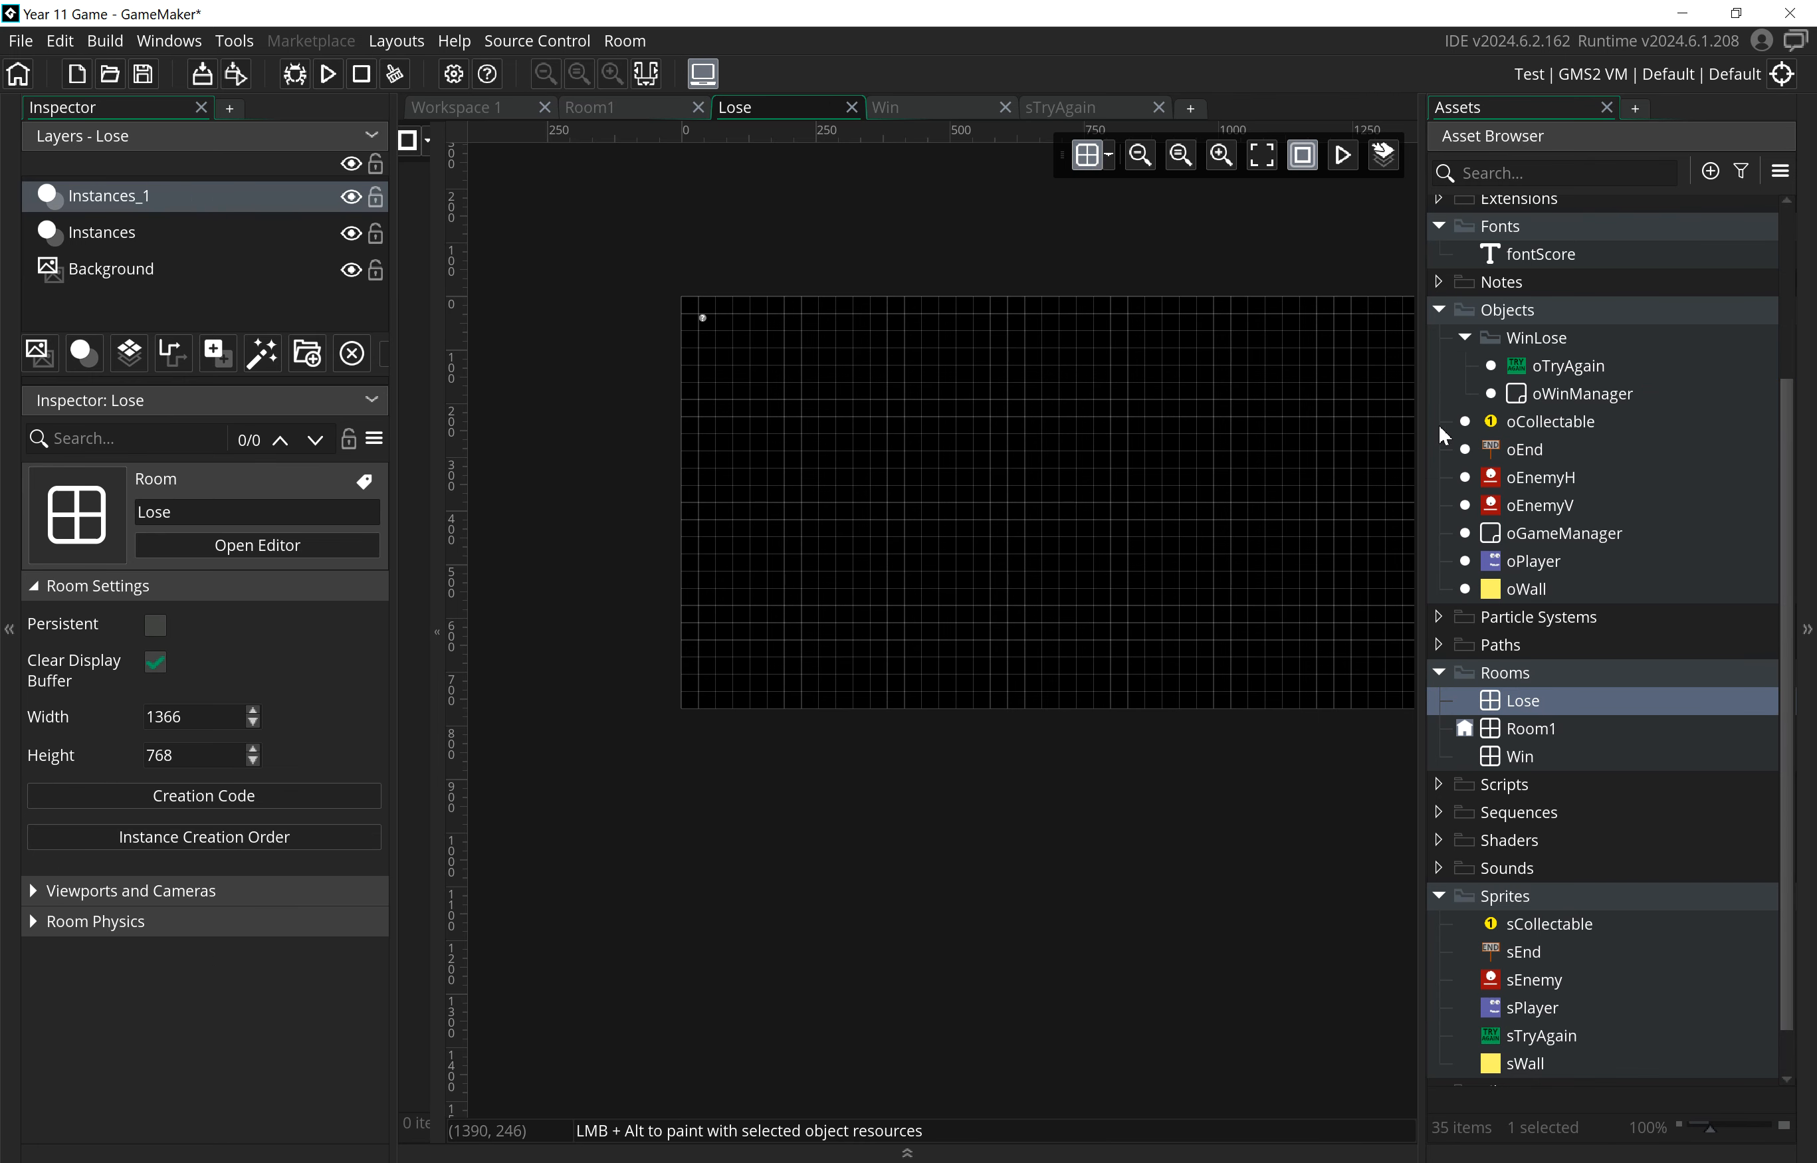
left_click_drag(1538, 369, 1112, 586)
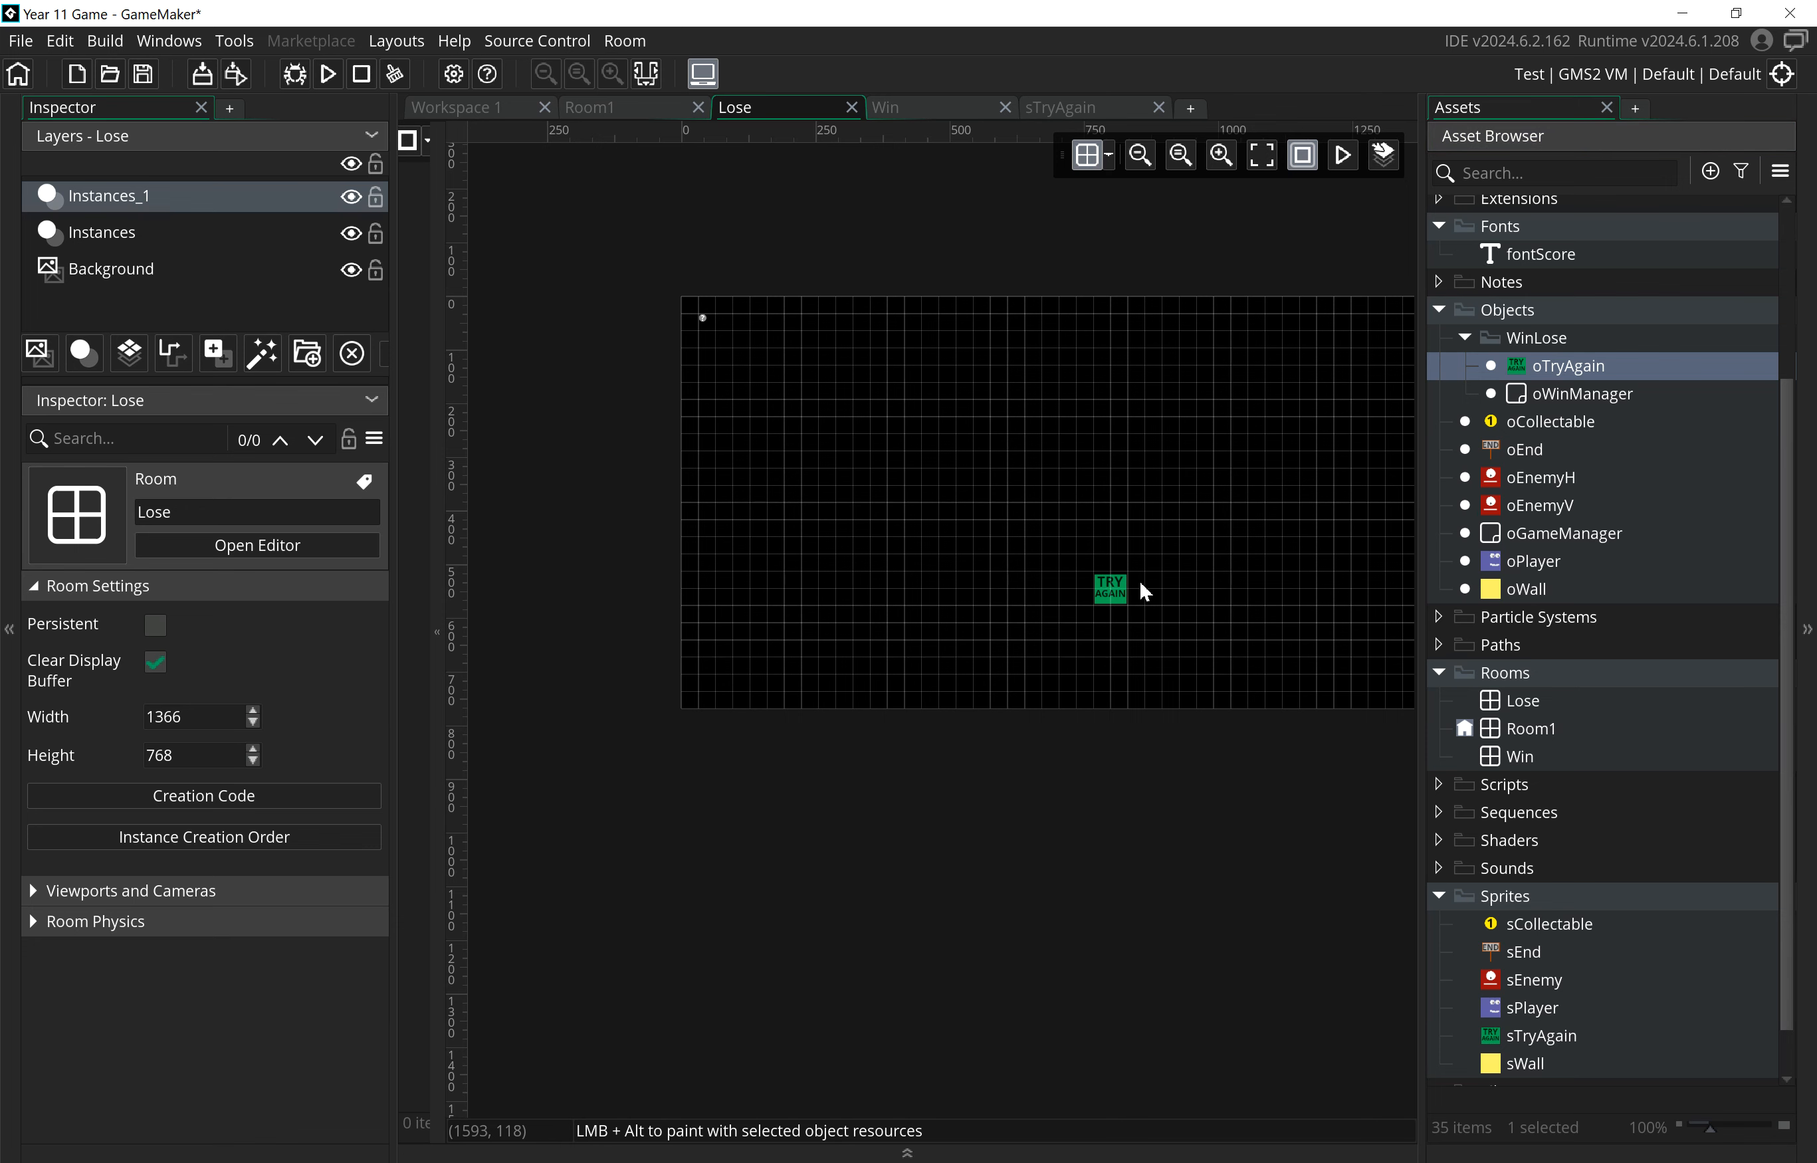
double_click(1527, 760)
left_click_drag(1546, 366, 1053, 695)
left_click(989, 610)
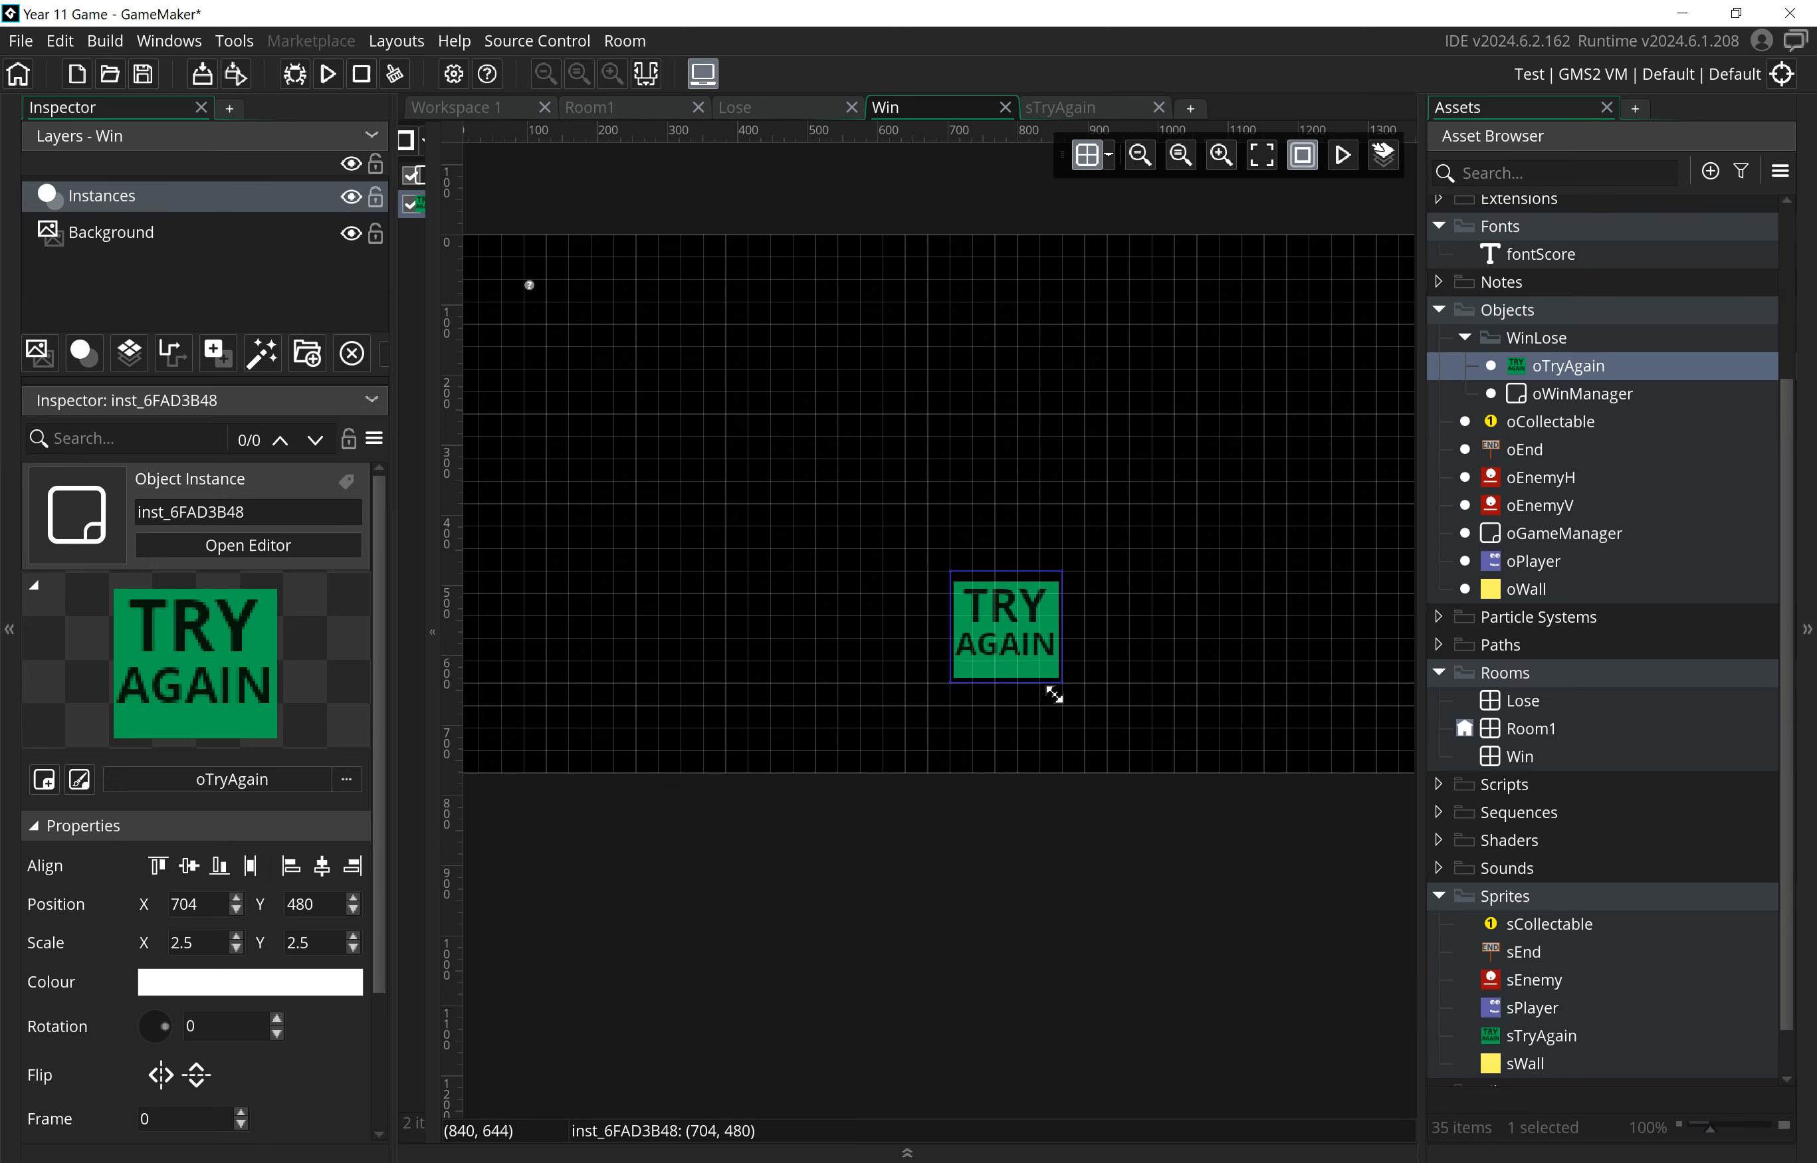
- Enlarge the oTryAgain instance in the Lose room to a scale of 2.5 in both directions
double_click(1543, 710)
left_click(1120, 603)
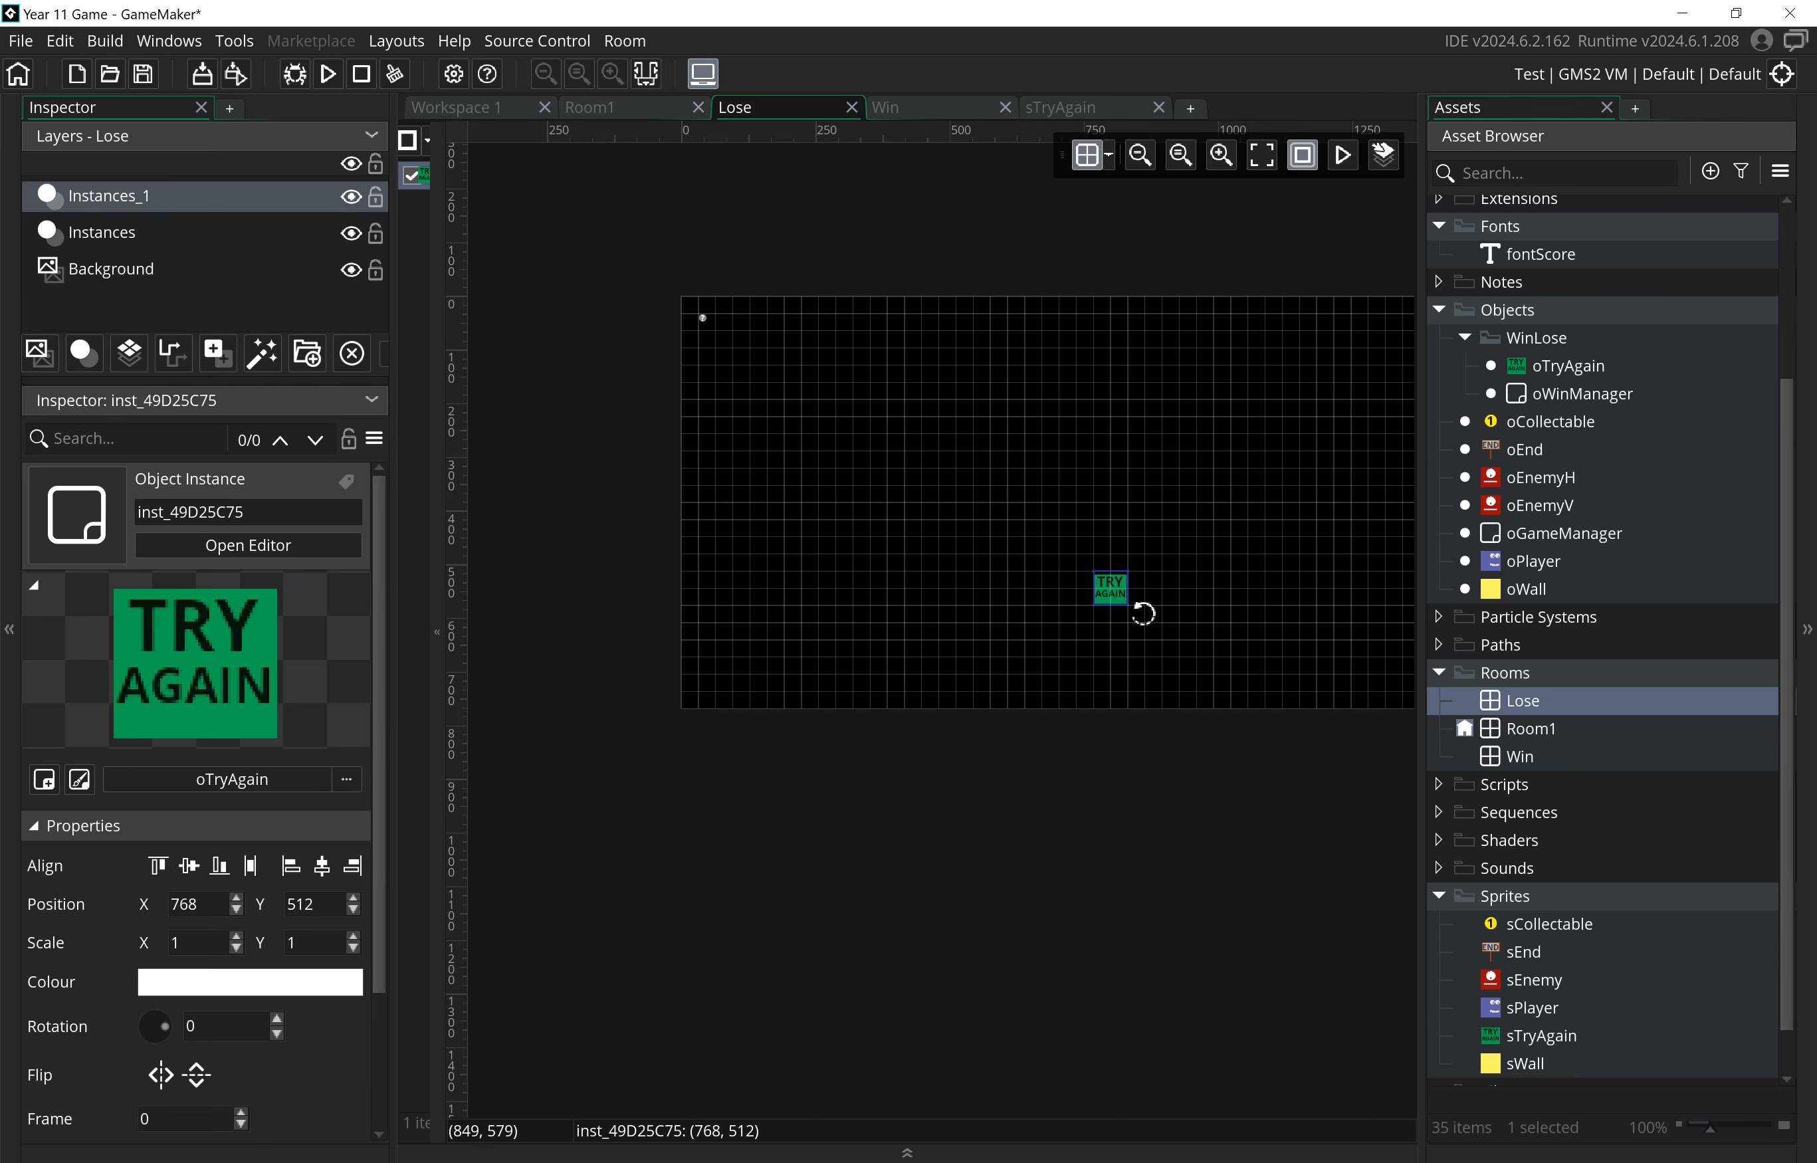
left_click_drag(1136, 618, 1195, 665)
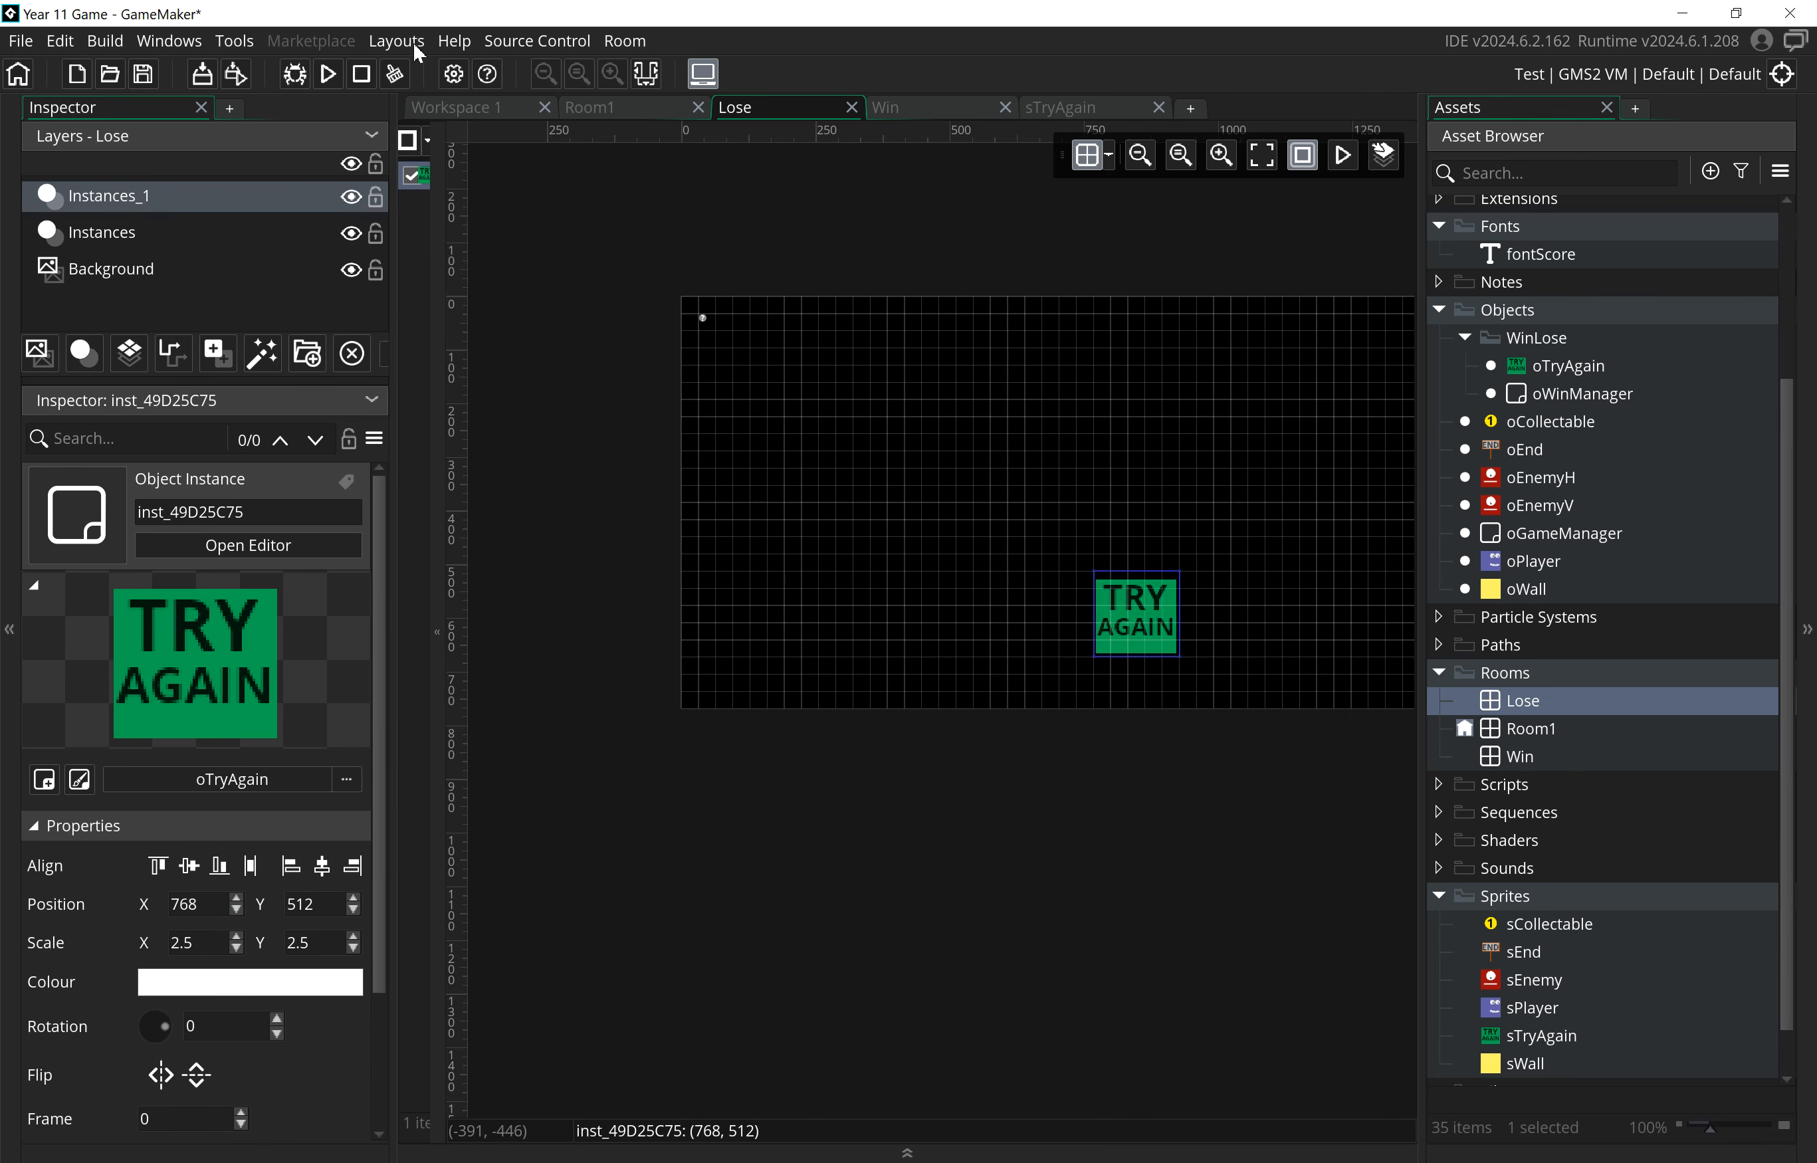
- Run the game, steer the player into an enemy, and restart with the TRY AGAIN button
left_click(328, 75)
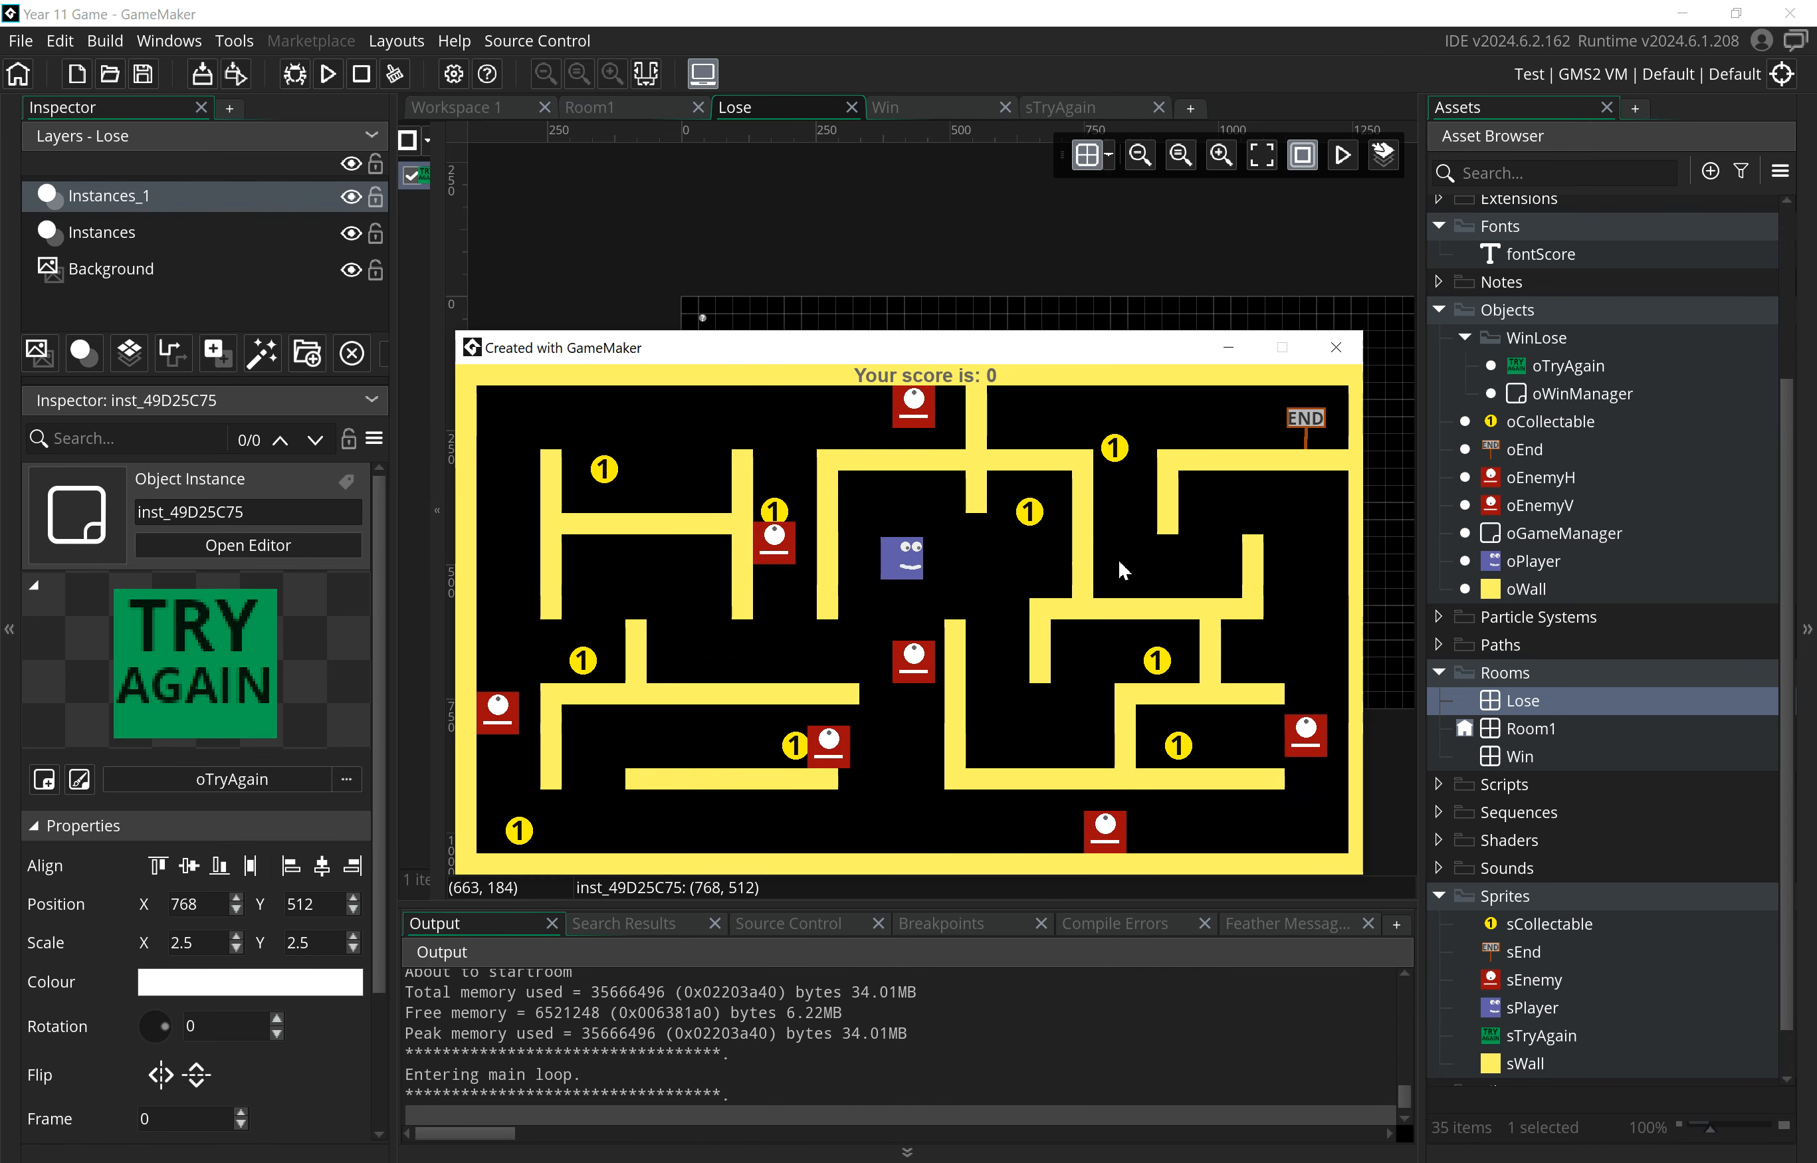
key("Down")
key("Down")
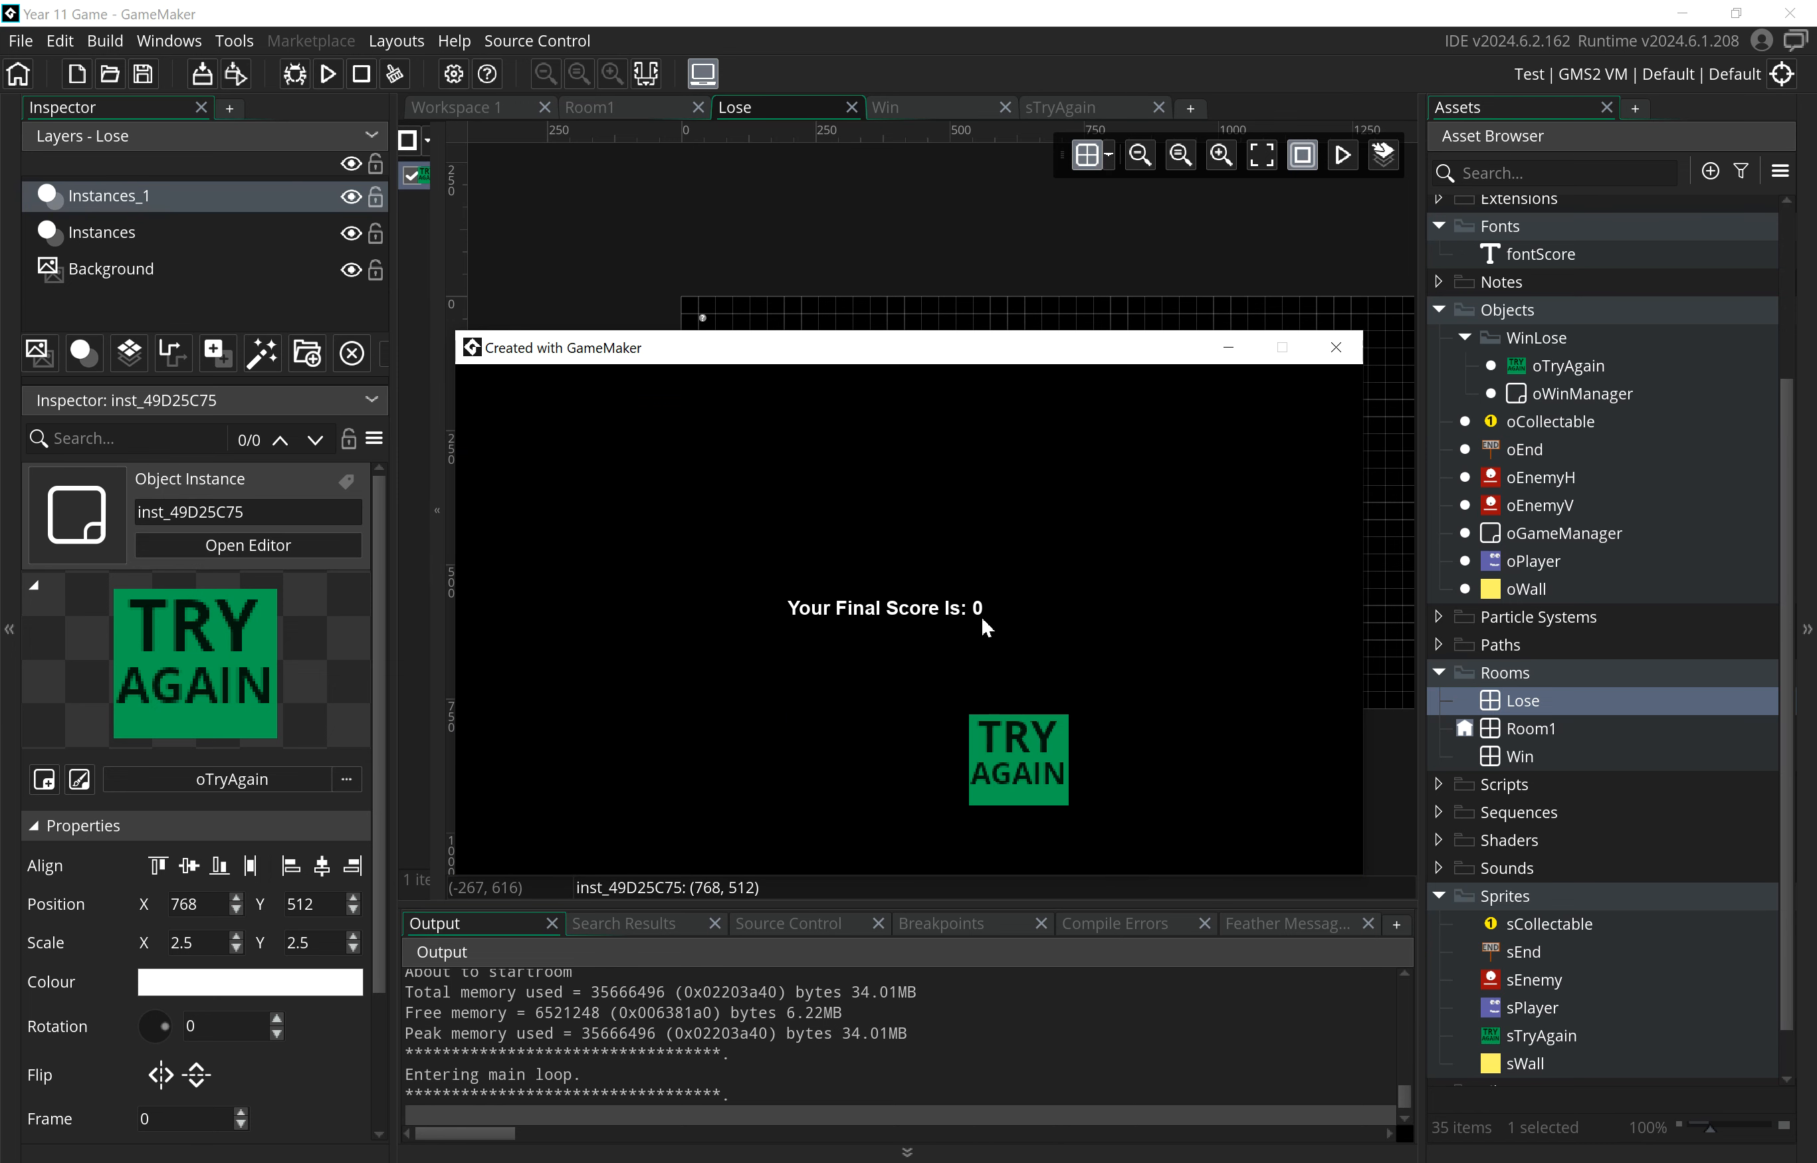
left_click(1020, 757)
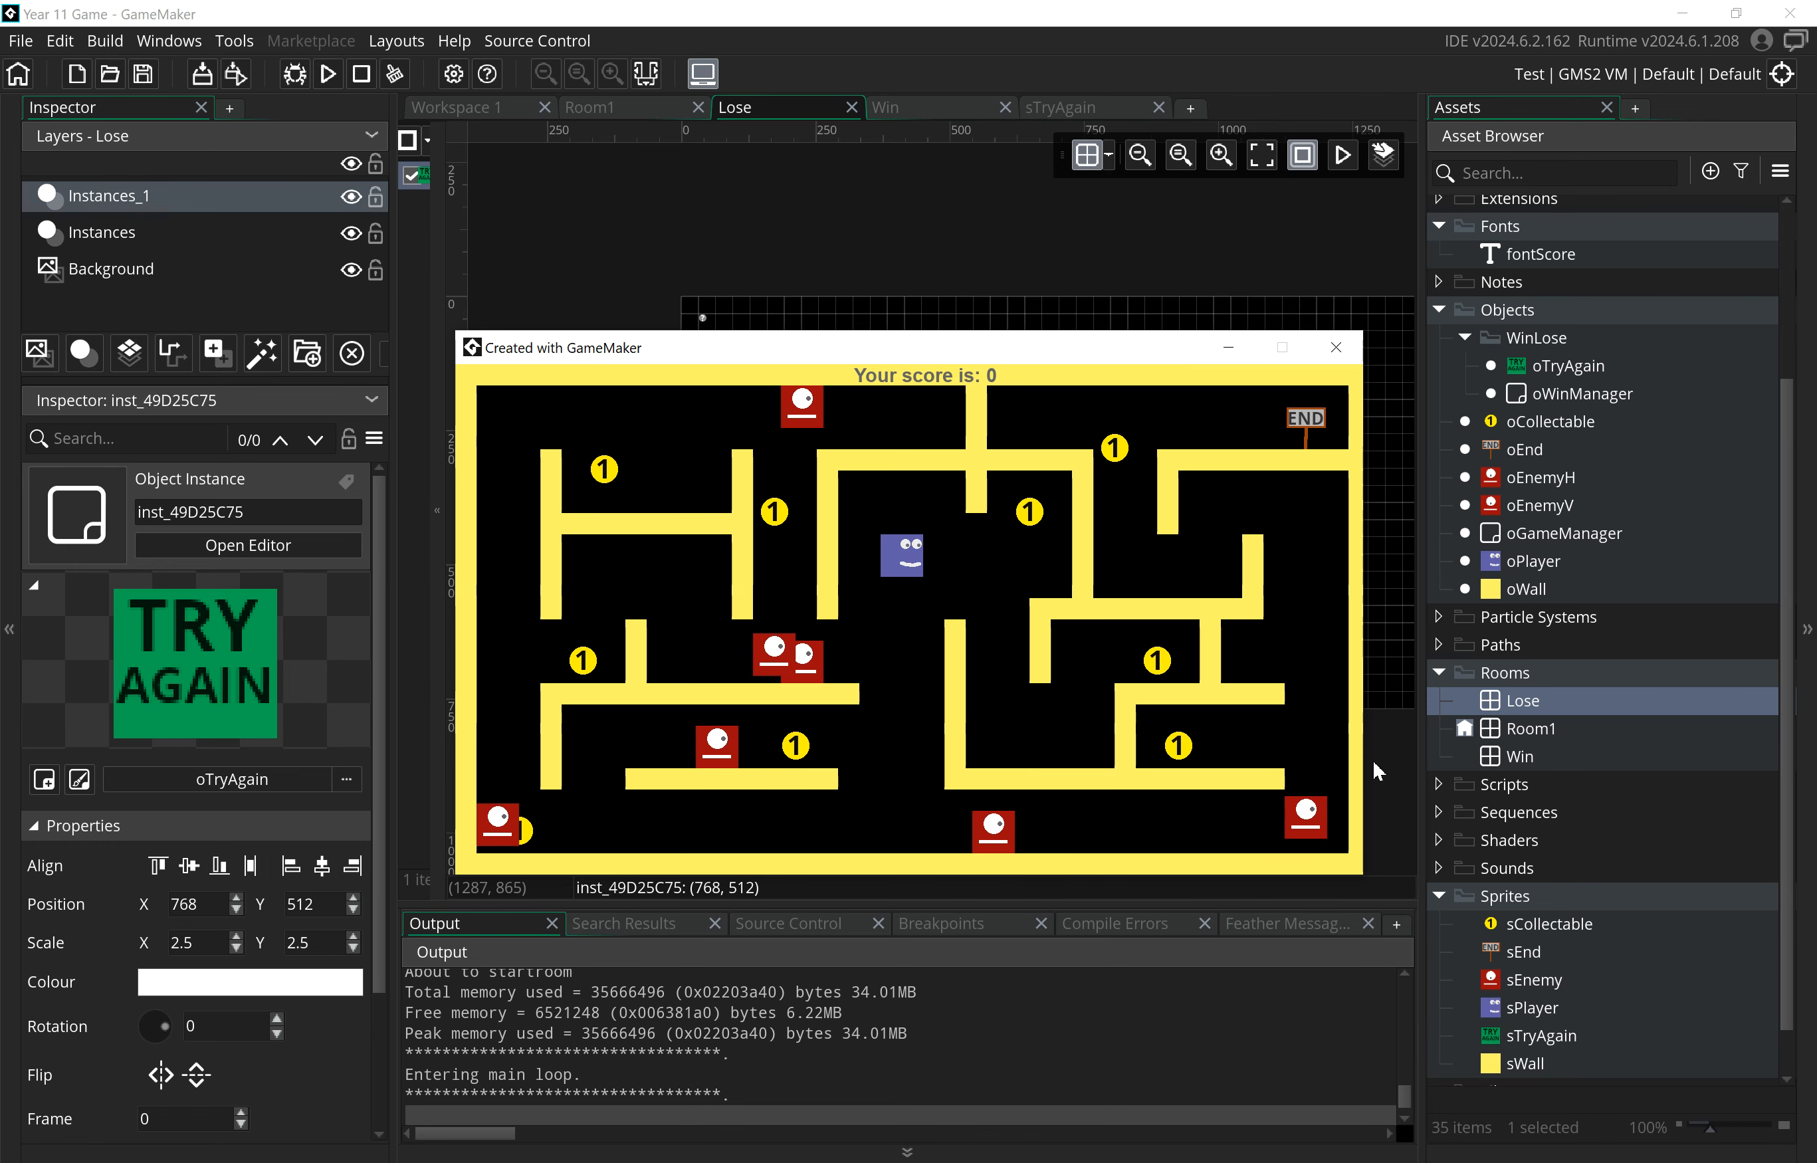
- Collect a coin, run into an enemy, and restart with TRY AGAIN to check whether the score resets
key("Right")
key("Up")
key("Down")
key("Left")
key("Down")
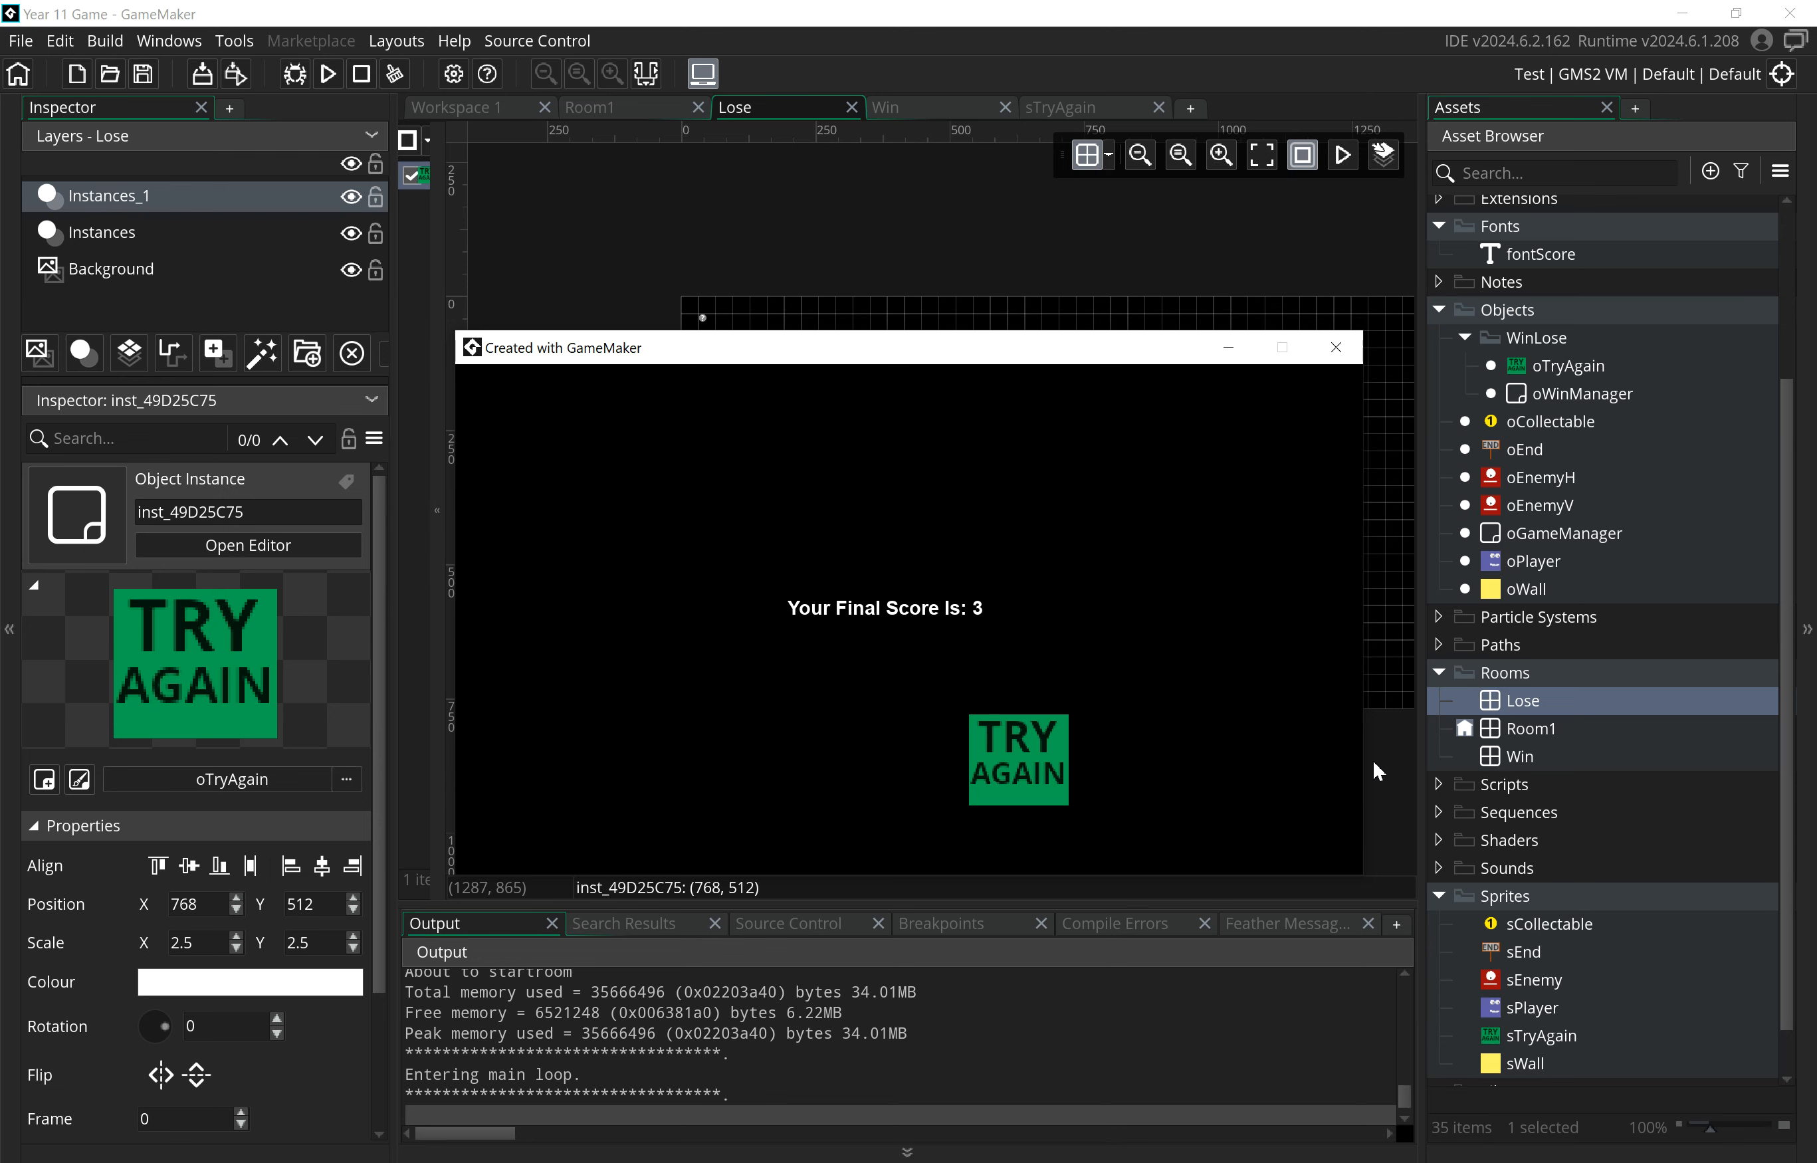
left_click(1030, 742)
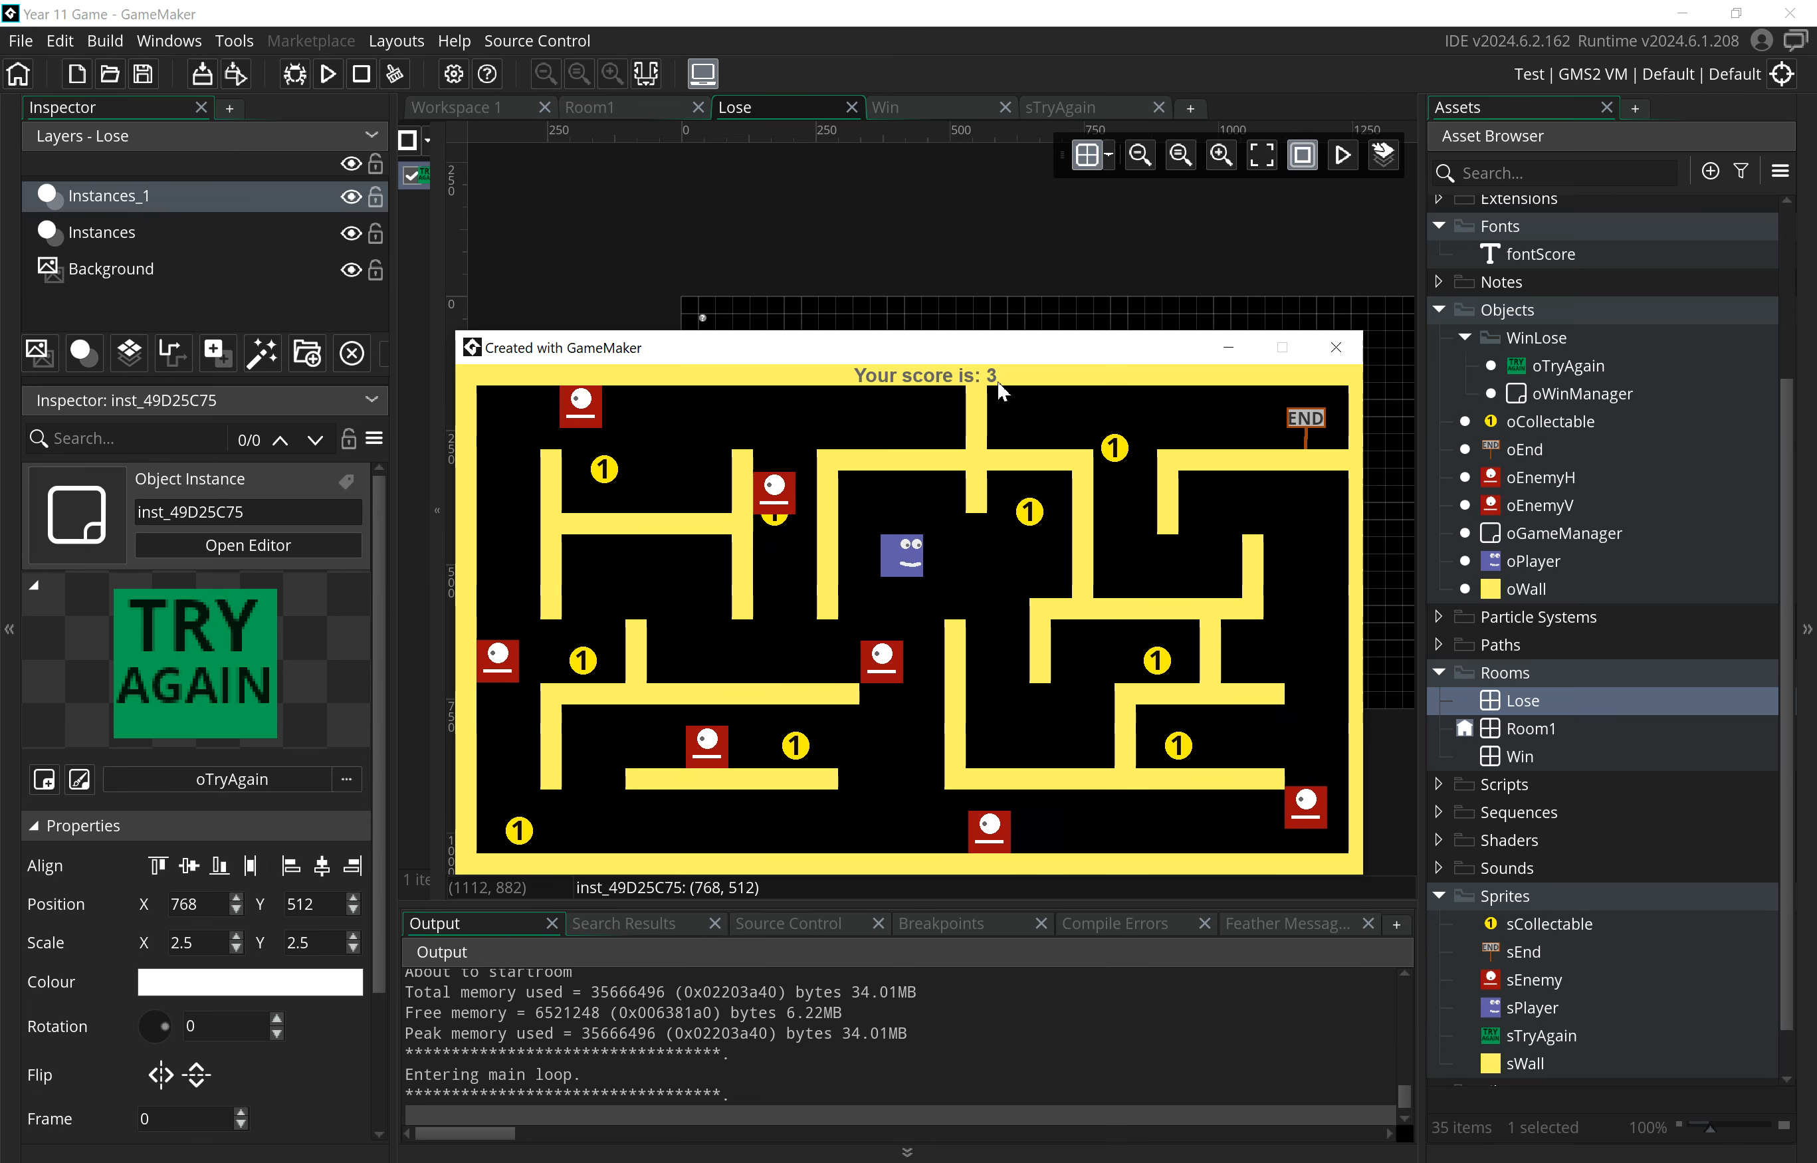
- Collect two coins in the restarted game to check how the score counts from the previous attempt
key("Right")
key("Up")
key("Down")
key("Left")
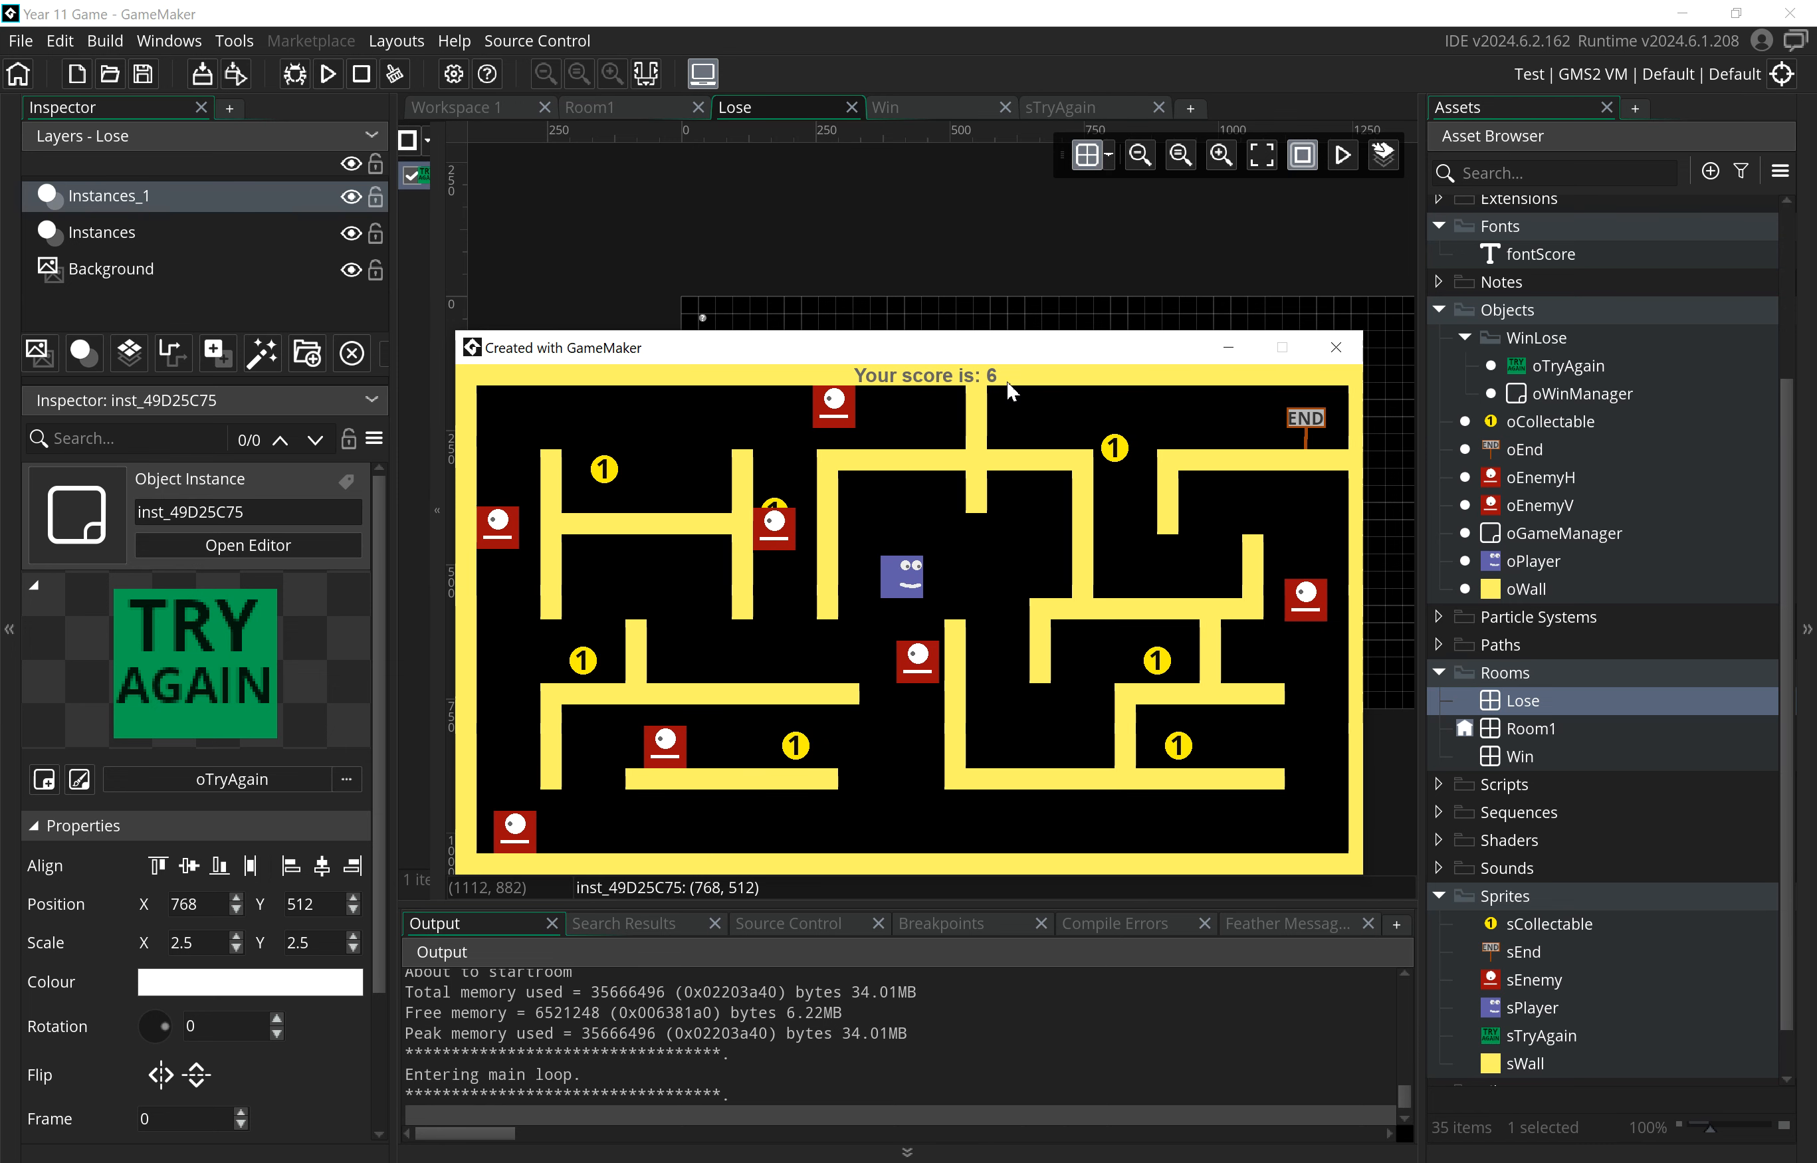
key("Down")
key("Left")
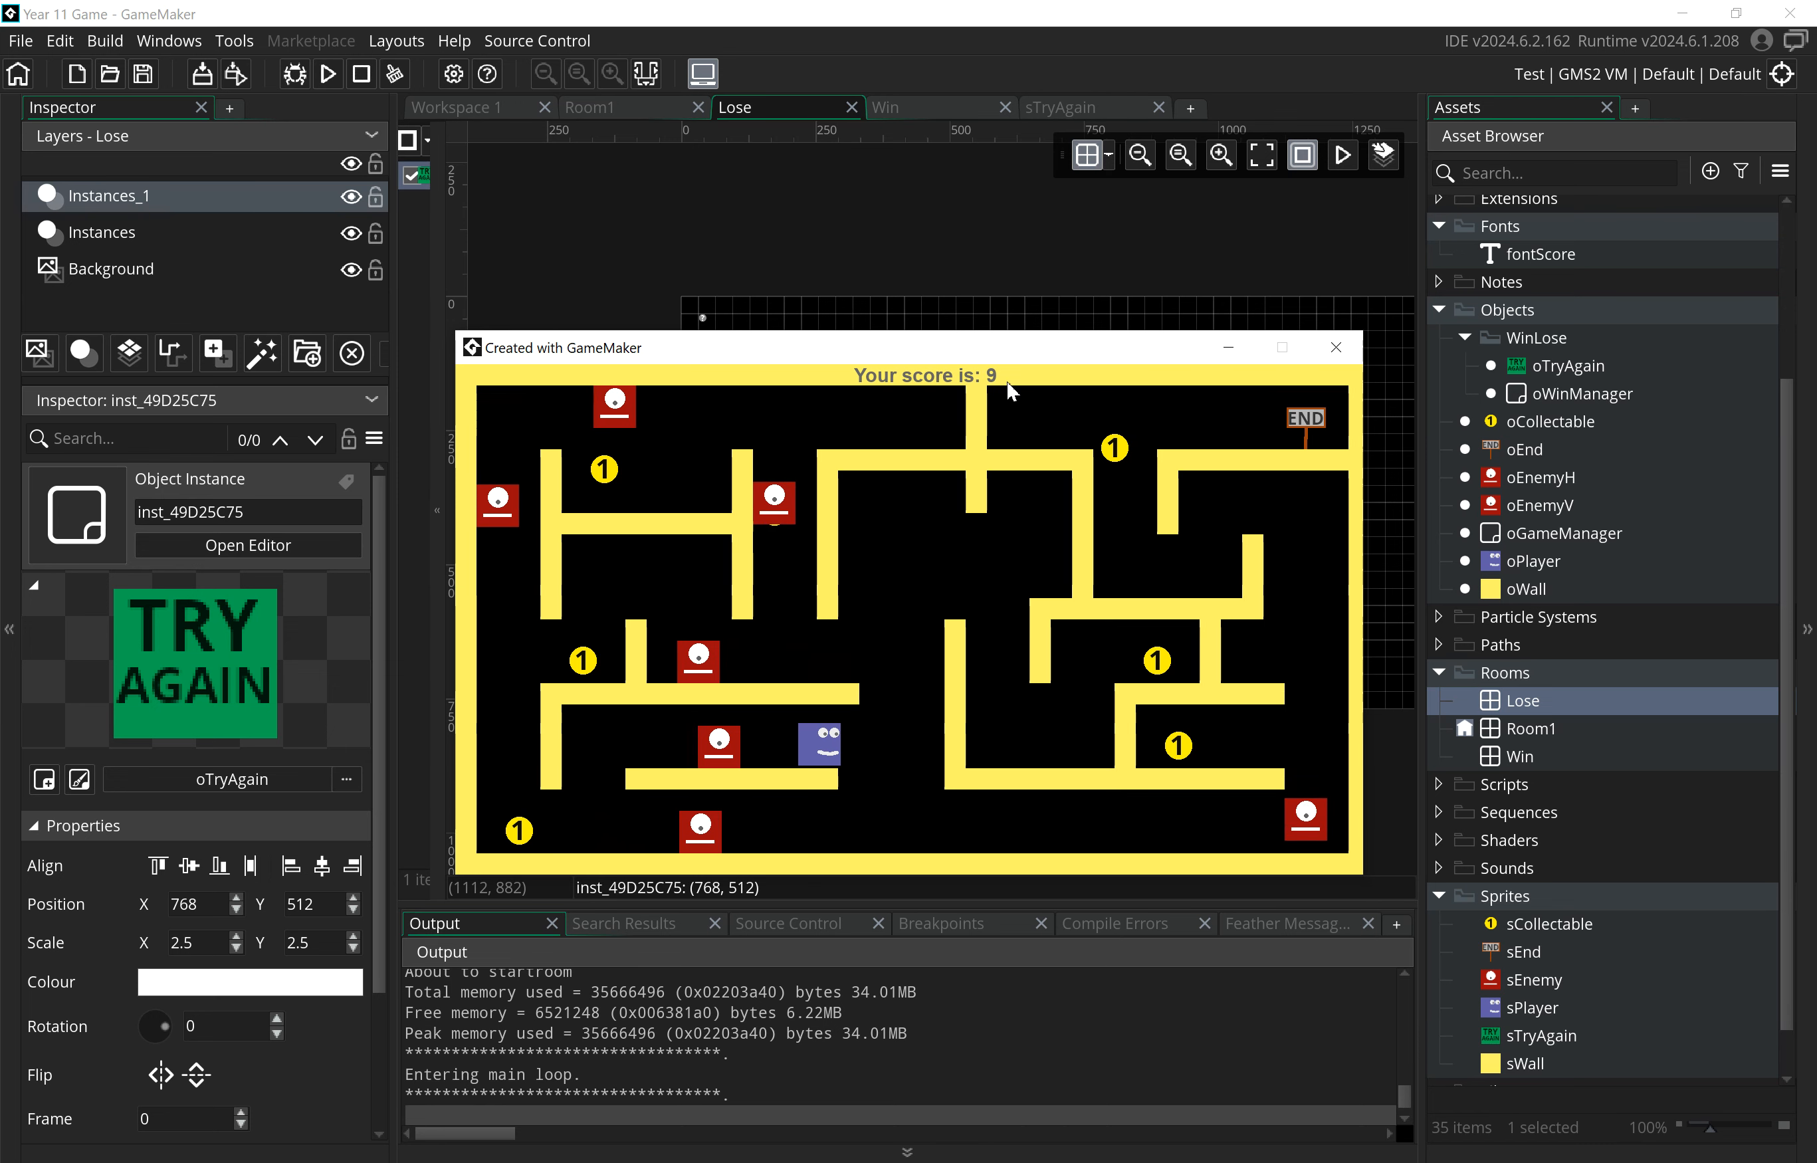
- Run the player into an enemy, restart with TRY AGAIN to check the score again, and close the game
key("Right")
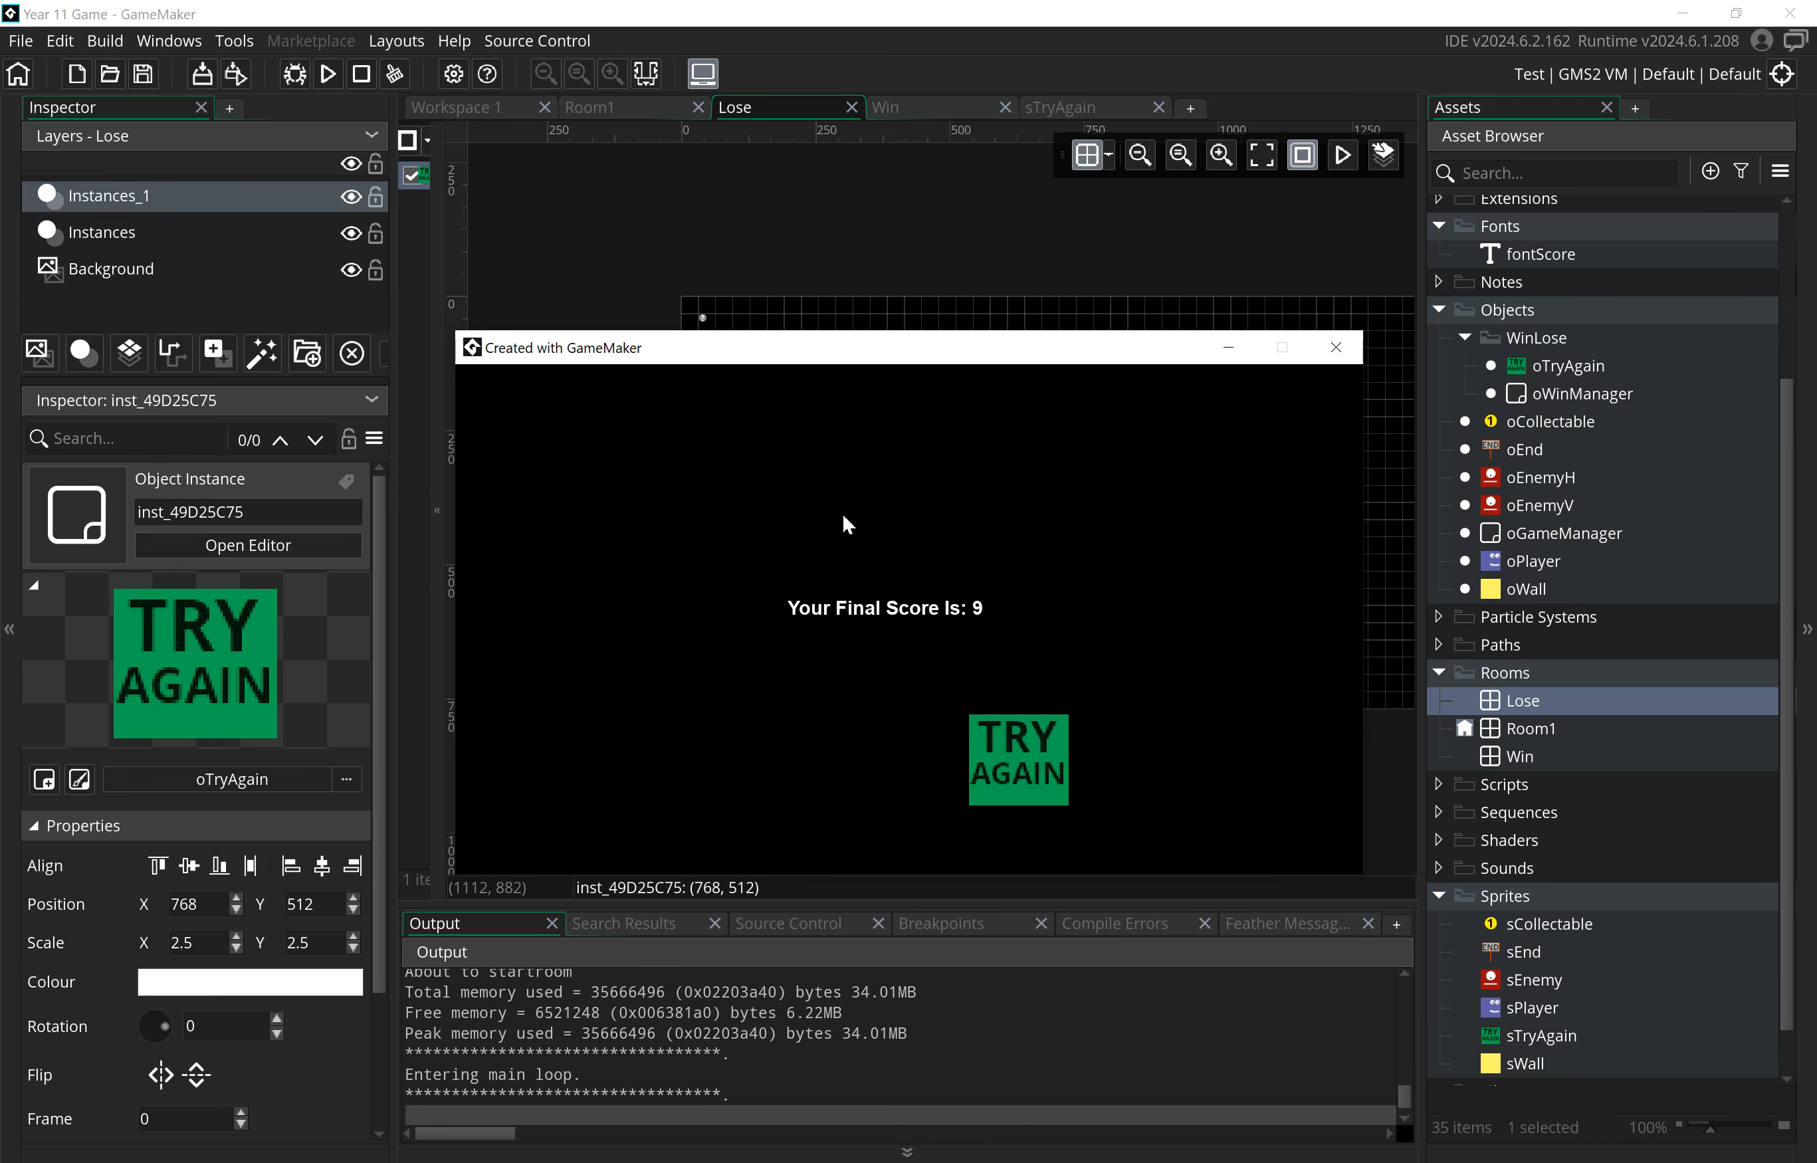
left_click(1018, 752)
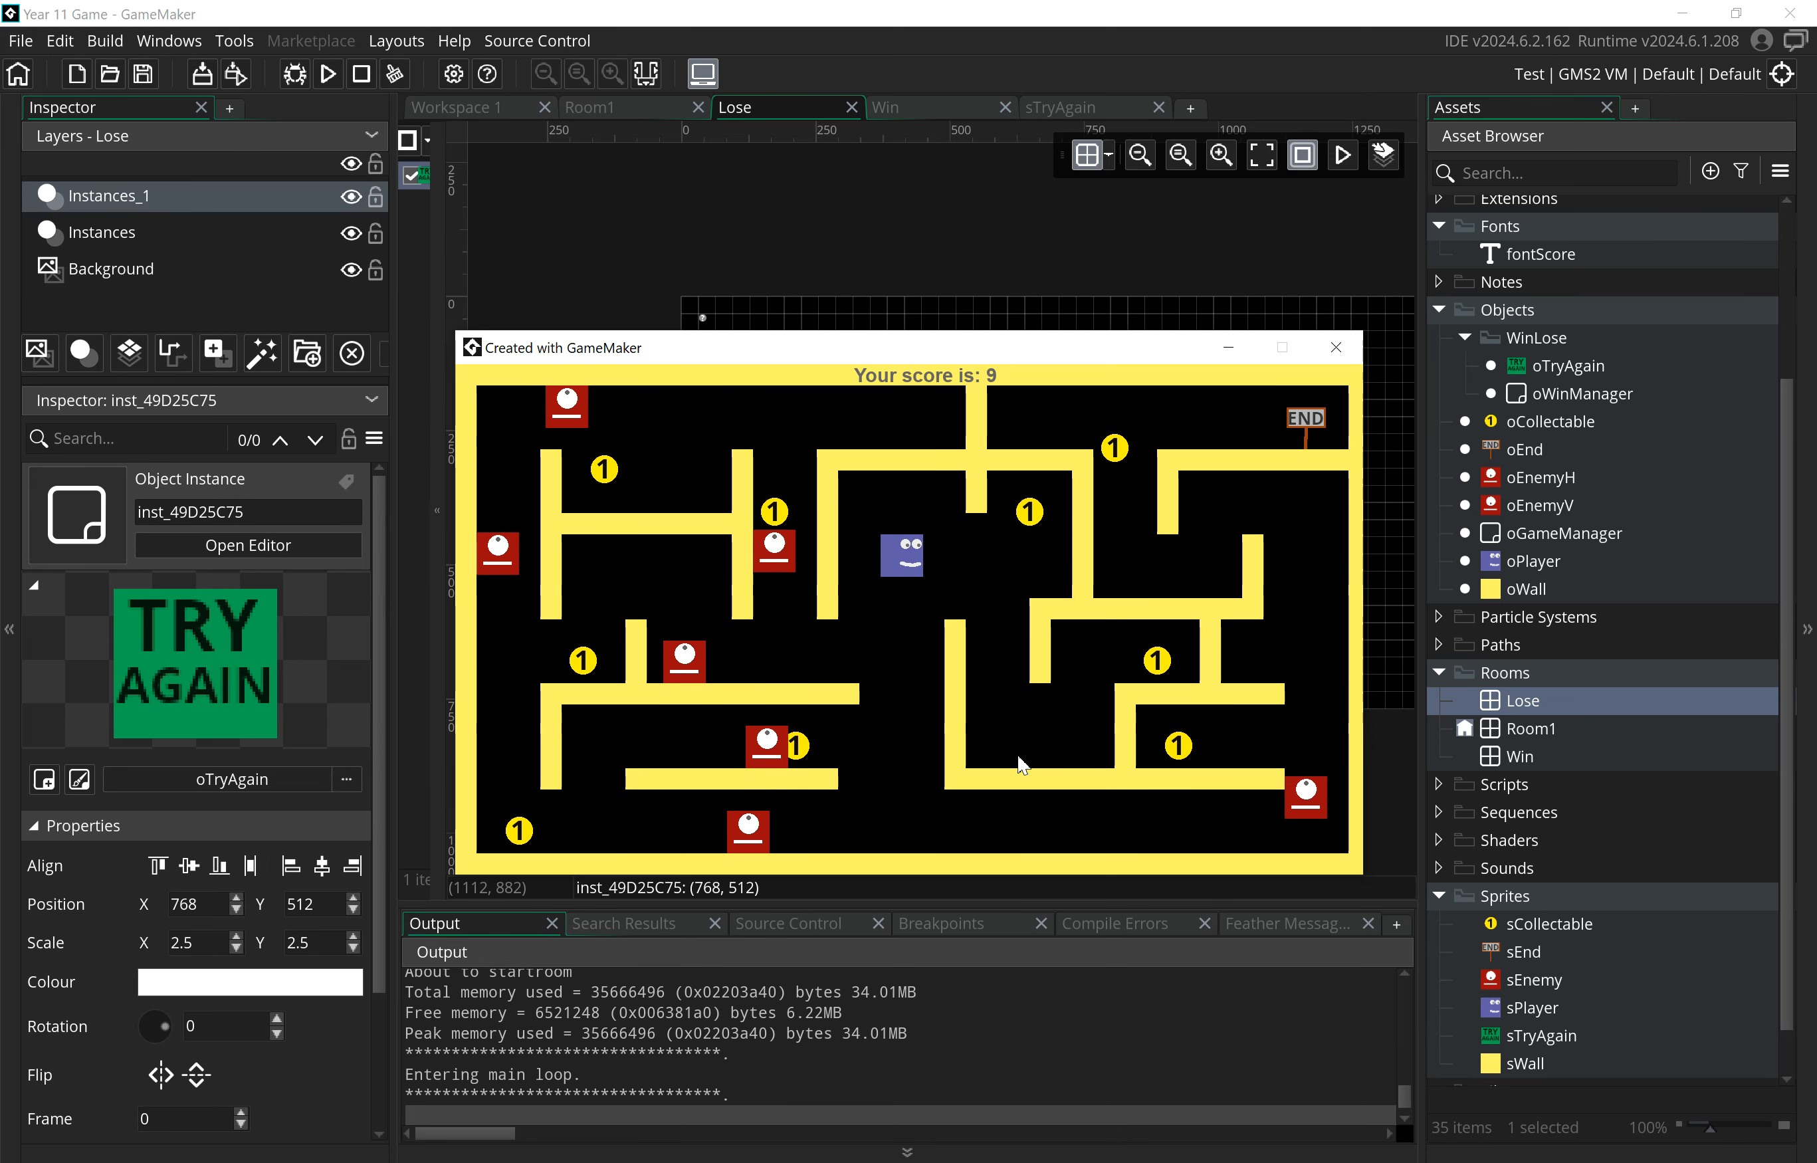
left_click(1351, 351)
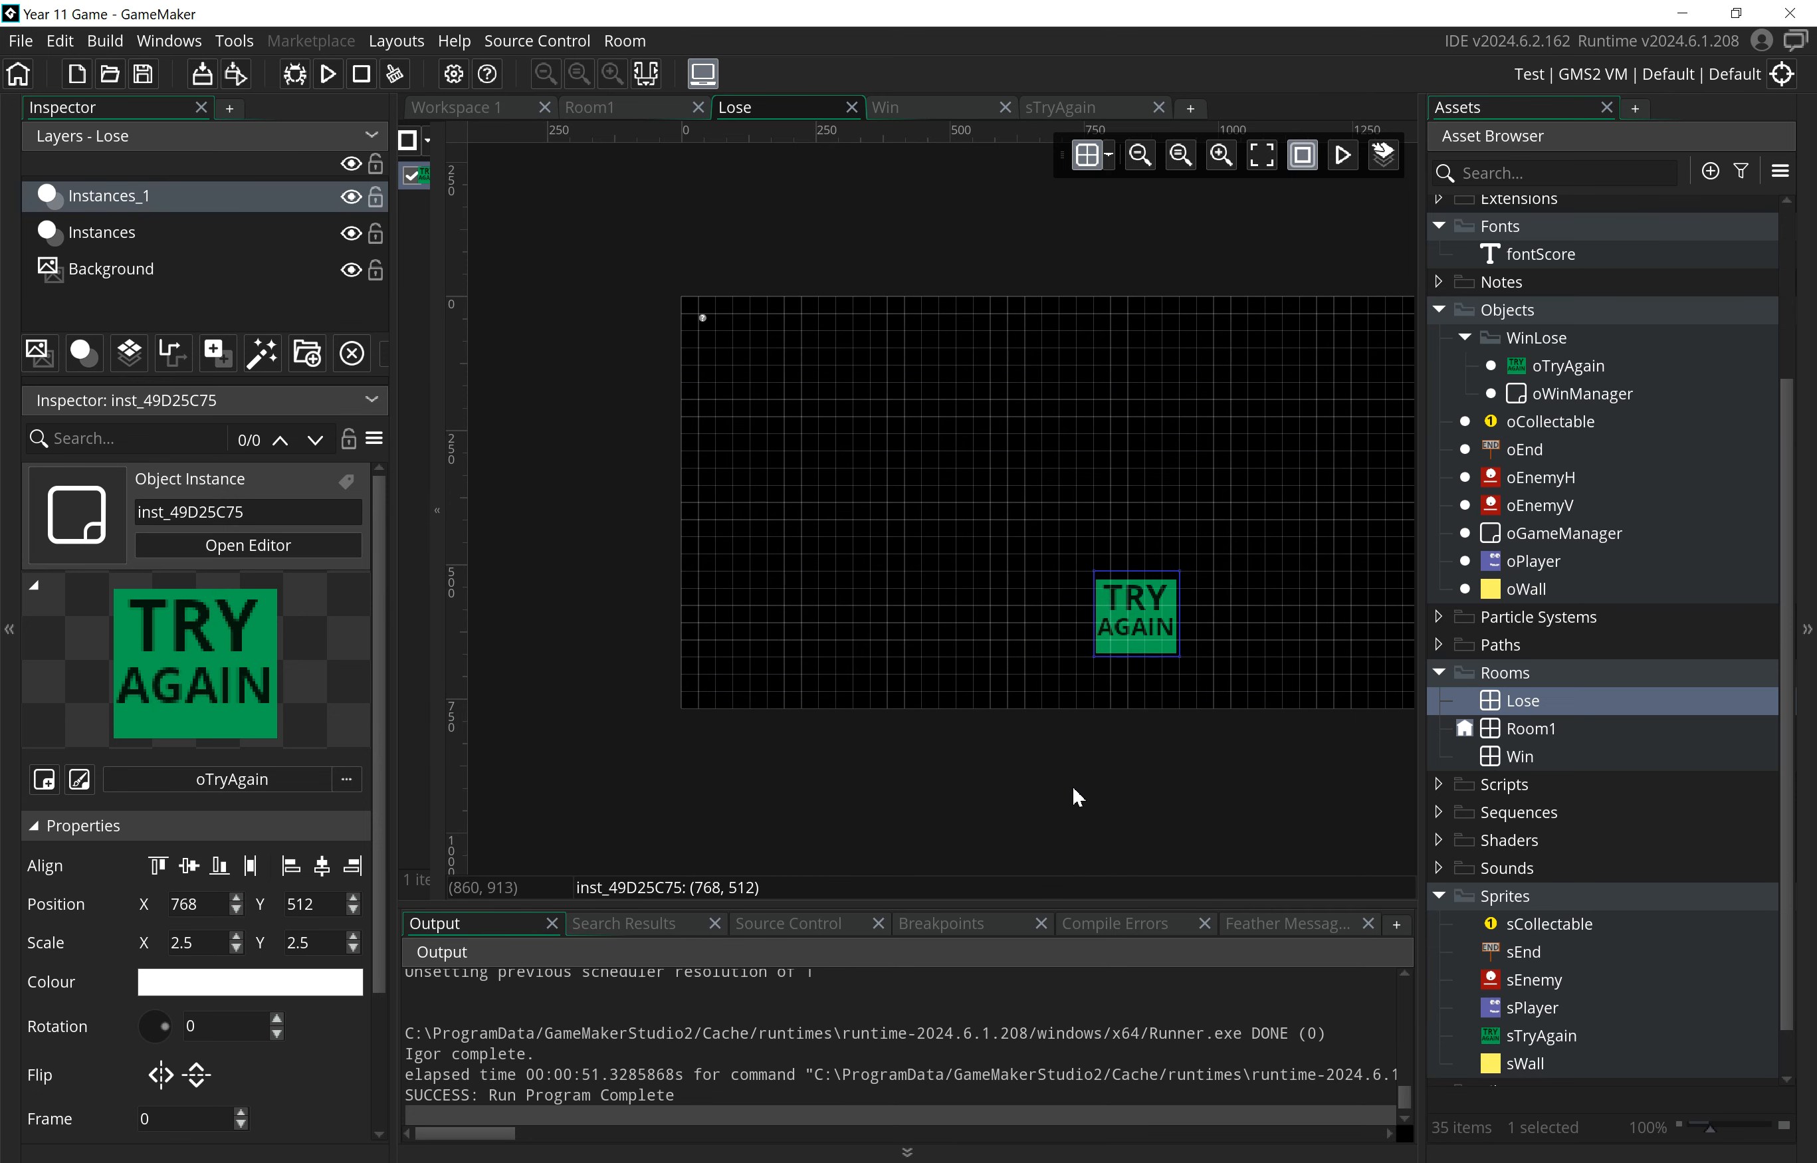
- In oTryAgain's Left Pressed event, add an Assign Variable block before Go To Room that sets score to 0
double_click(1572, 367)
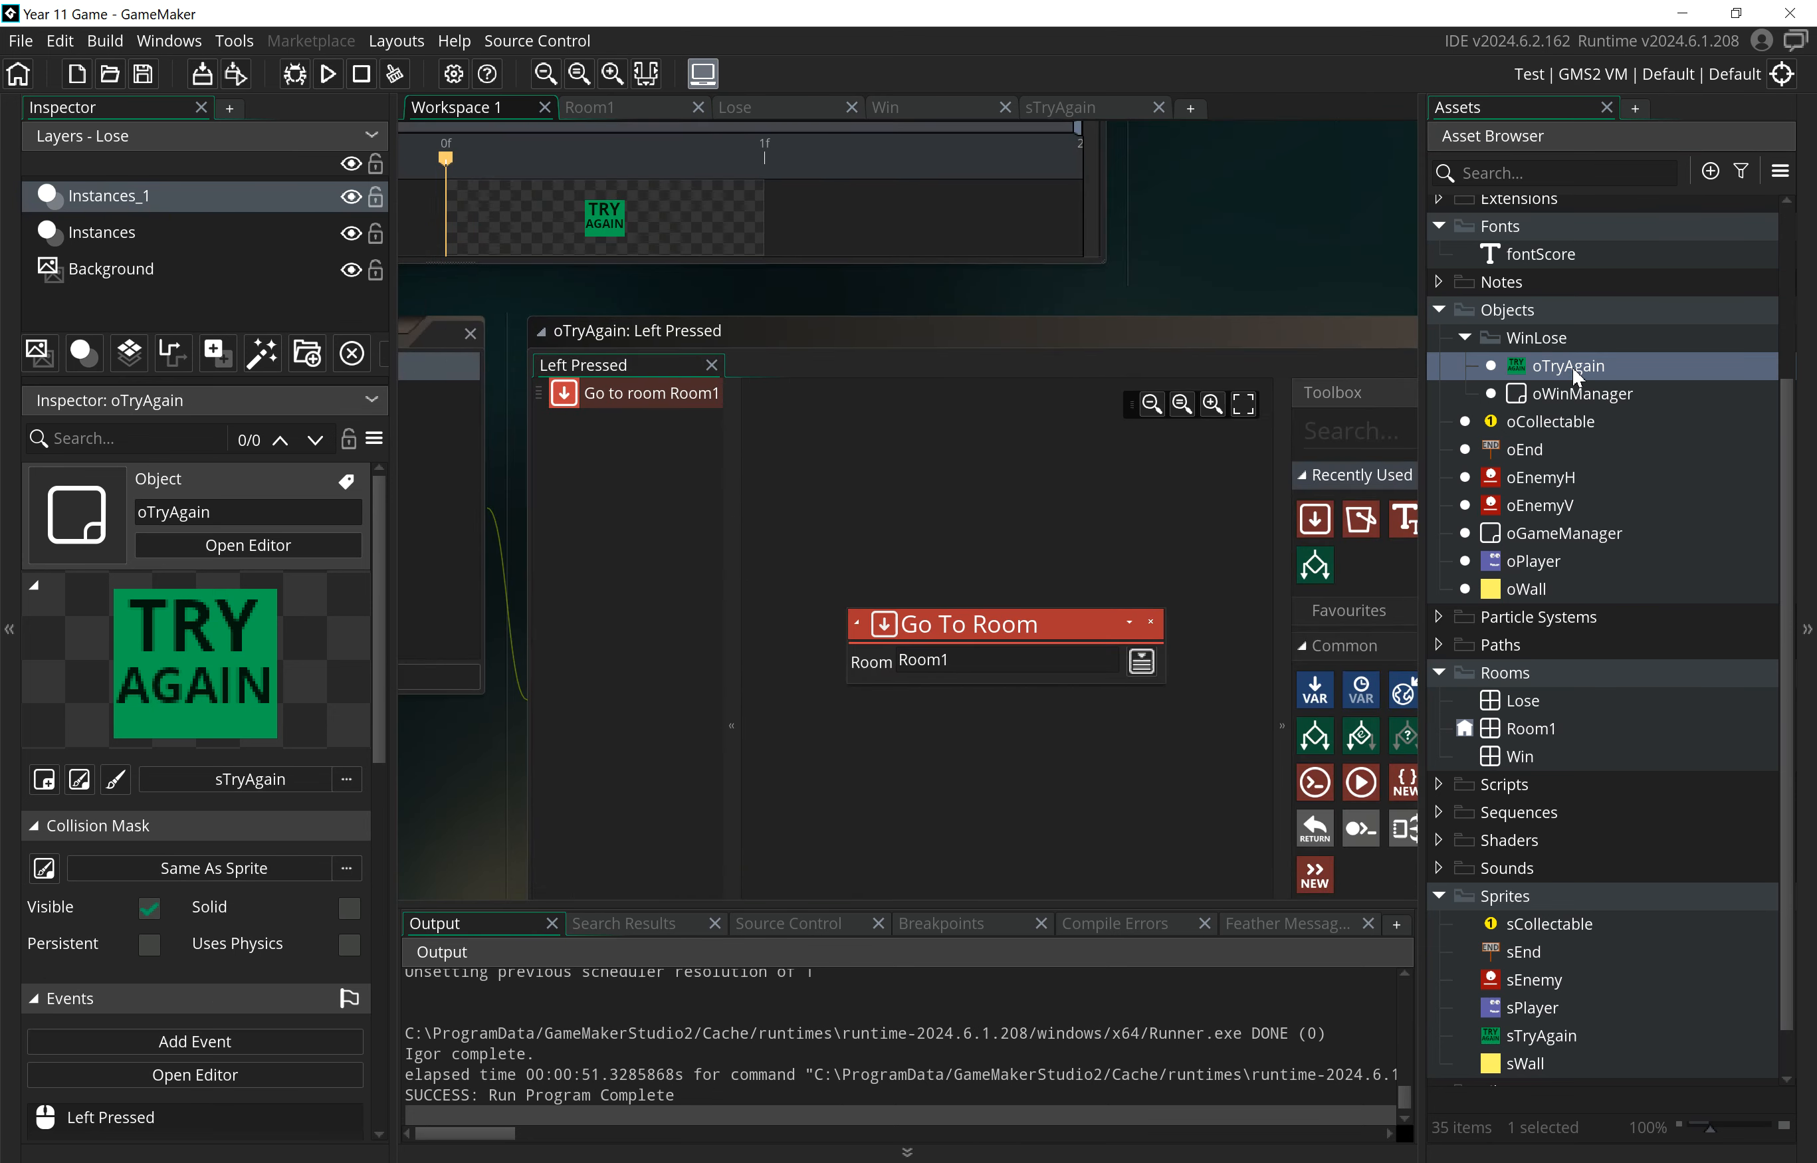
middle_click_drag(945, 631, 124, 670)
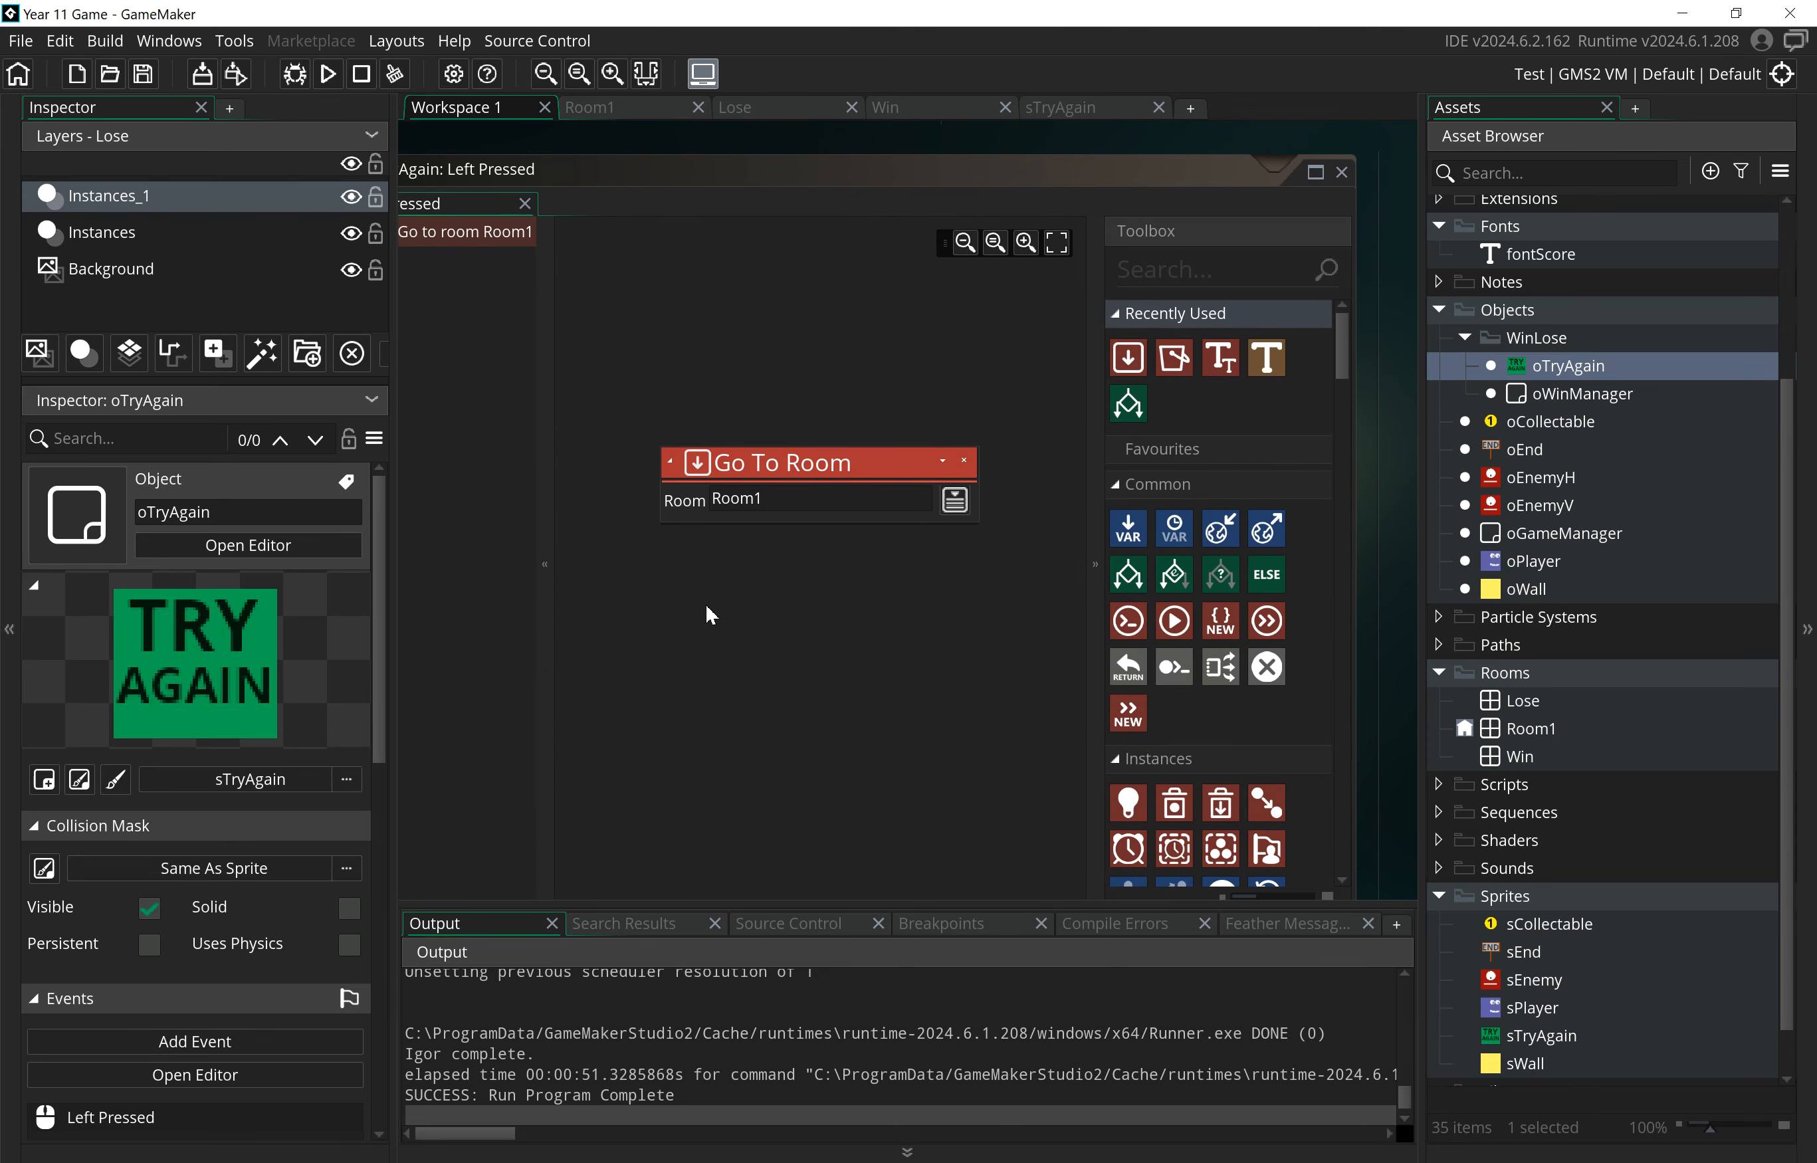
left_click_drag(1137, 534, 808, 427)
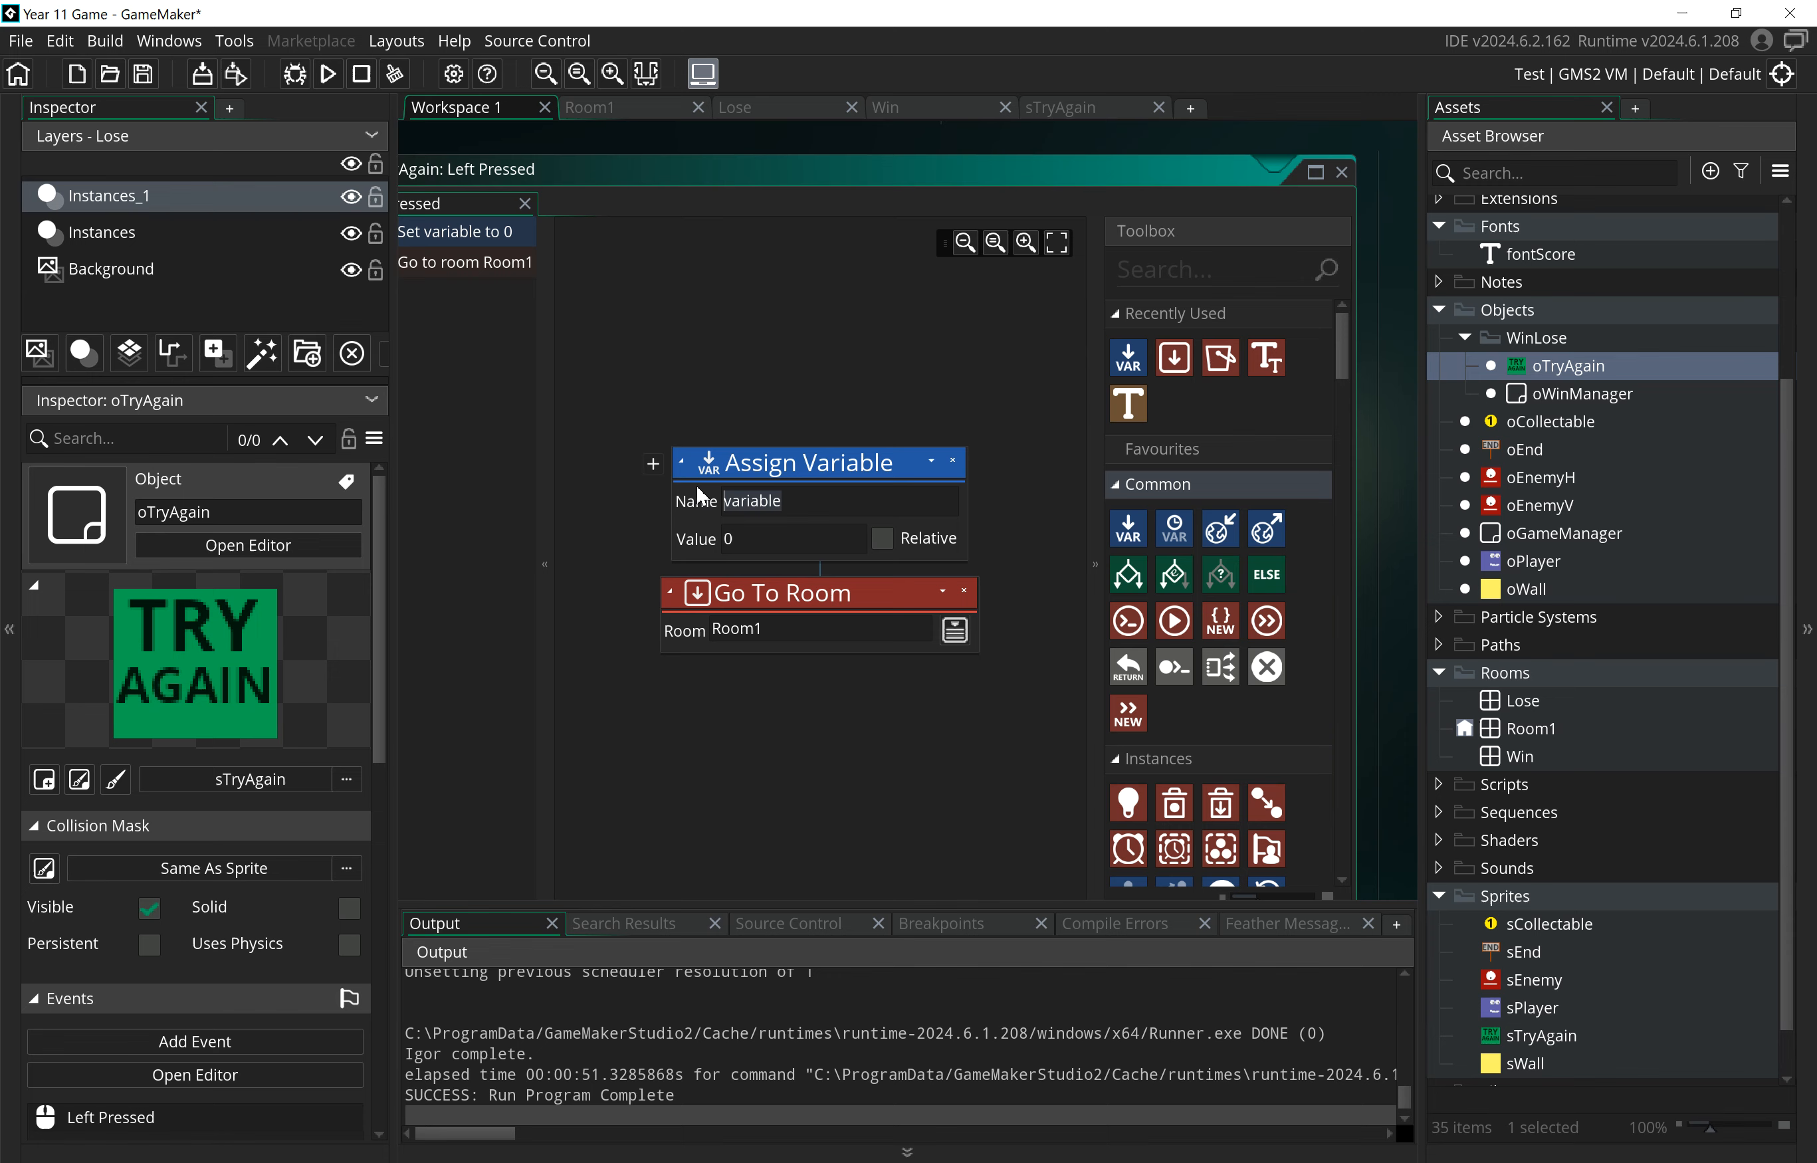
type("score")
left_click(810, 363)
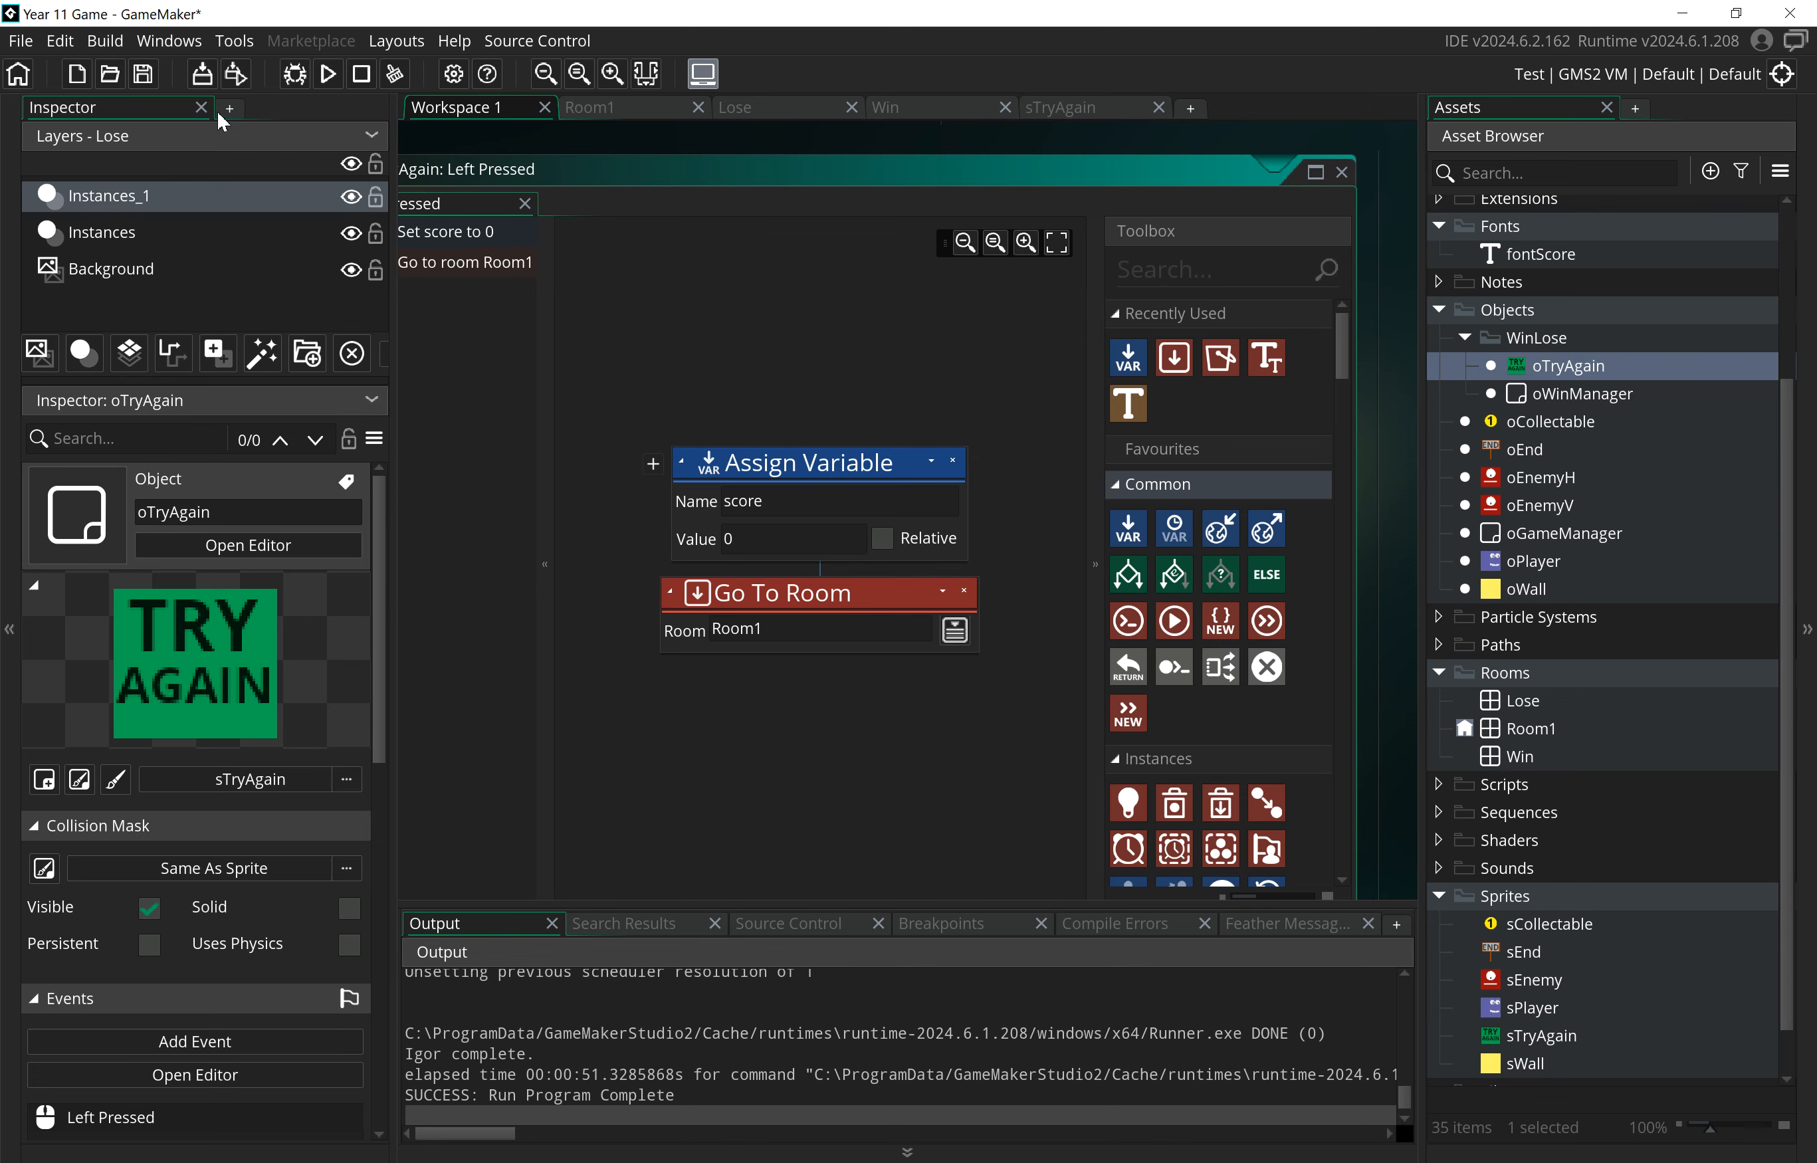
- Run the game, collect a coin, steer into an enemy, and restart with TRY AGAIN to test the score reset
left_click(328, 75)
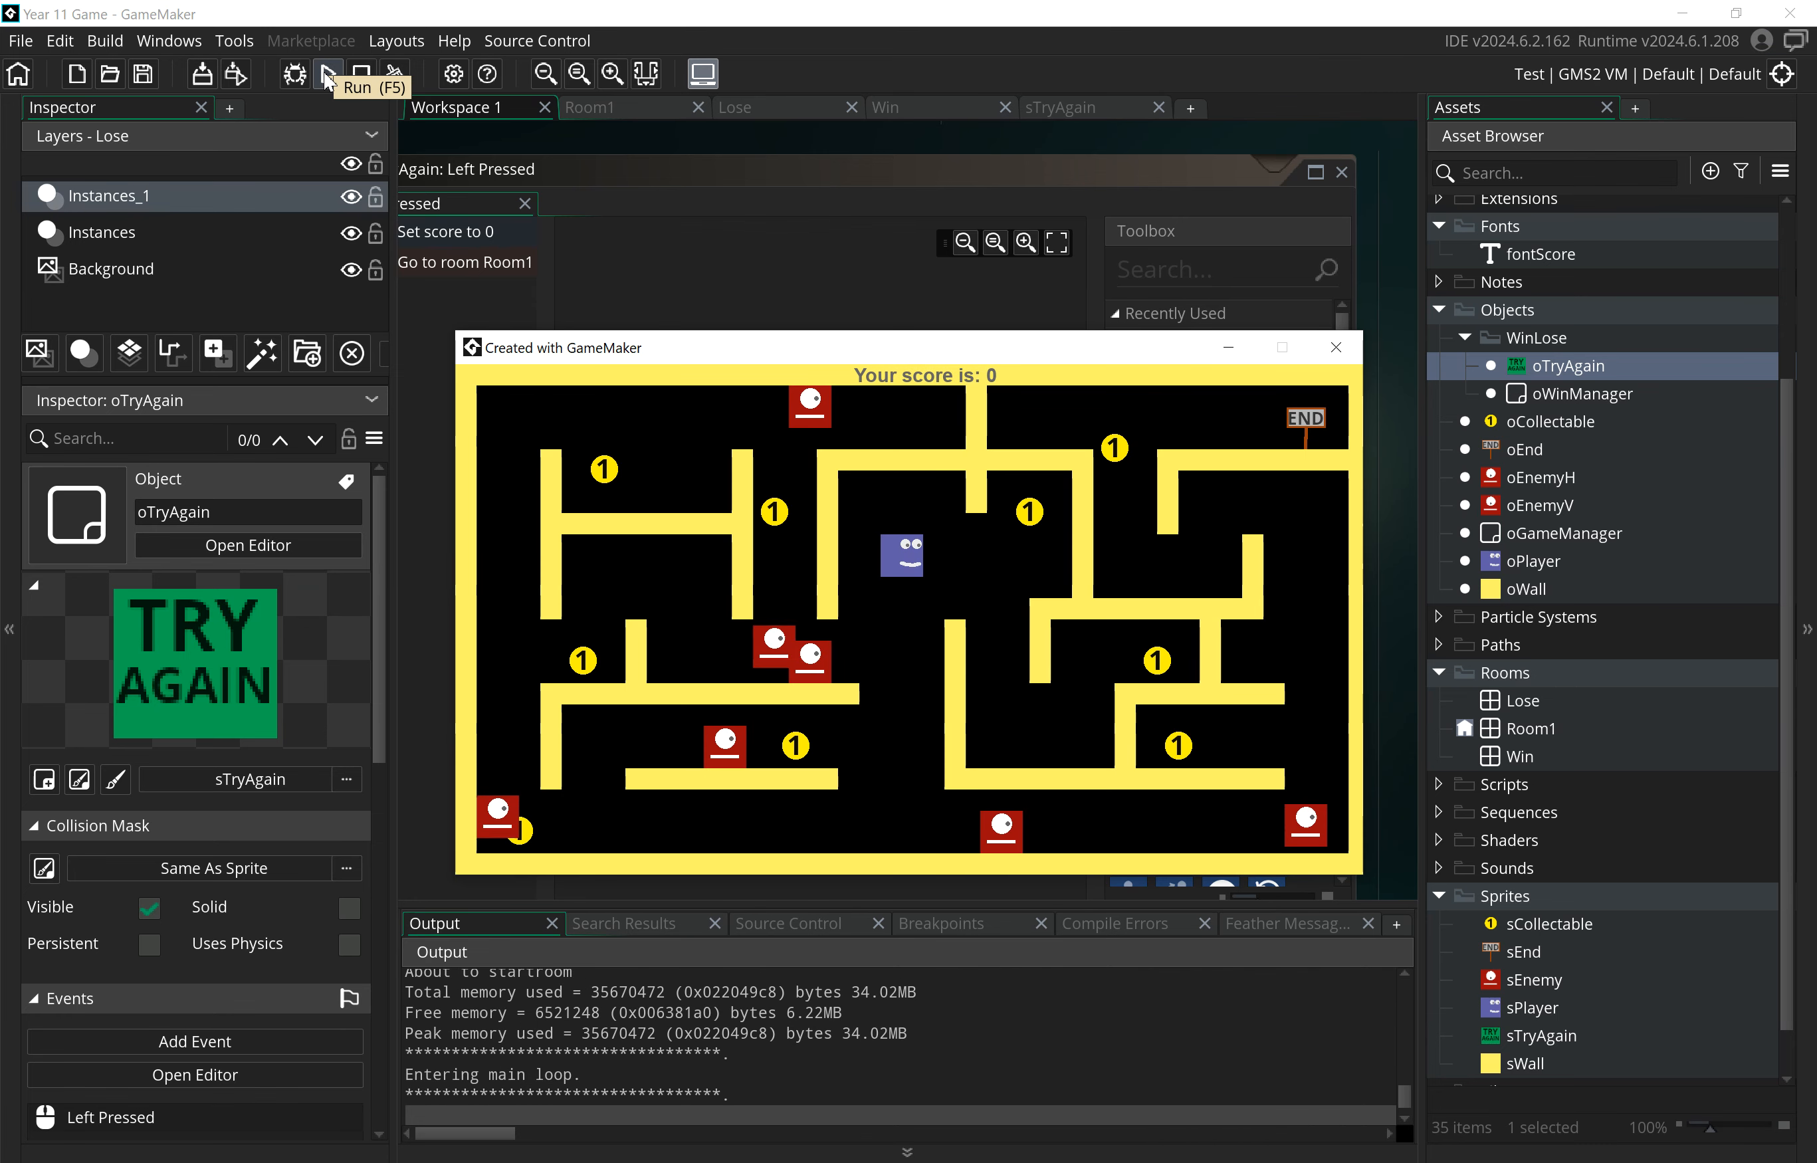
key("Right")
key("Up")
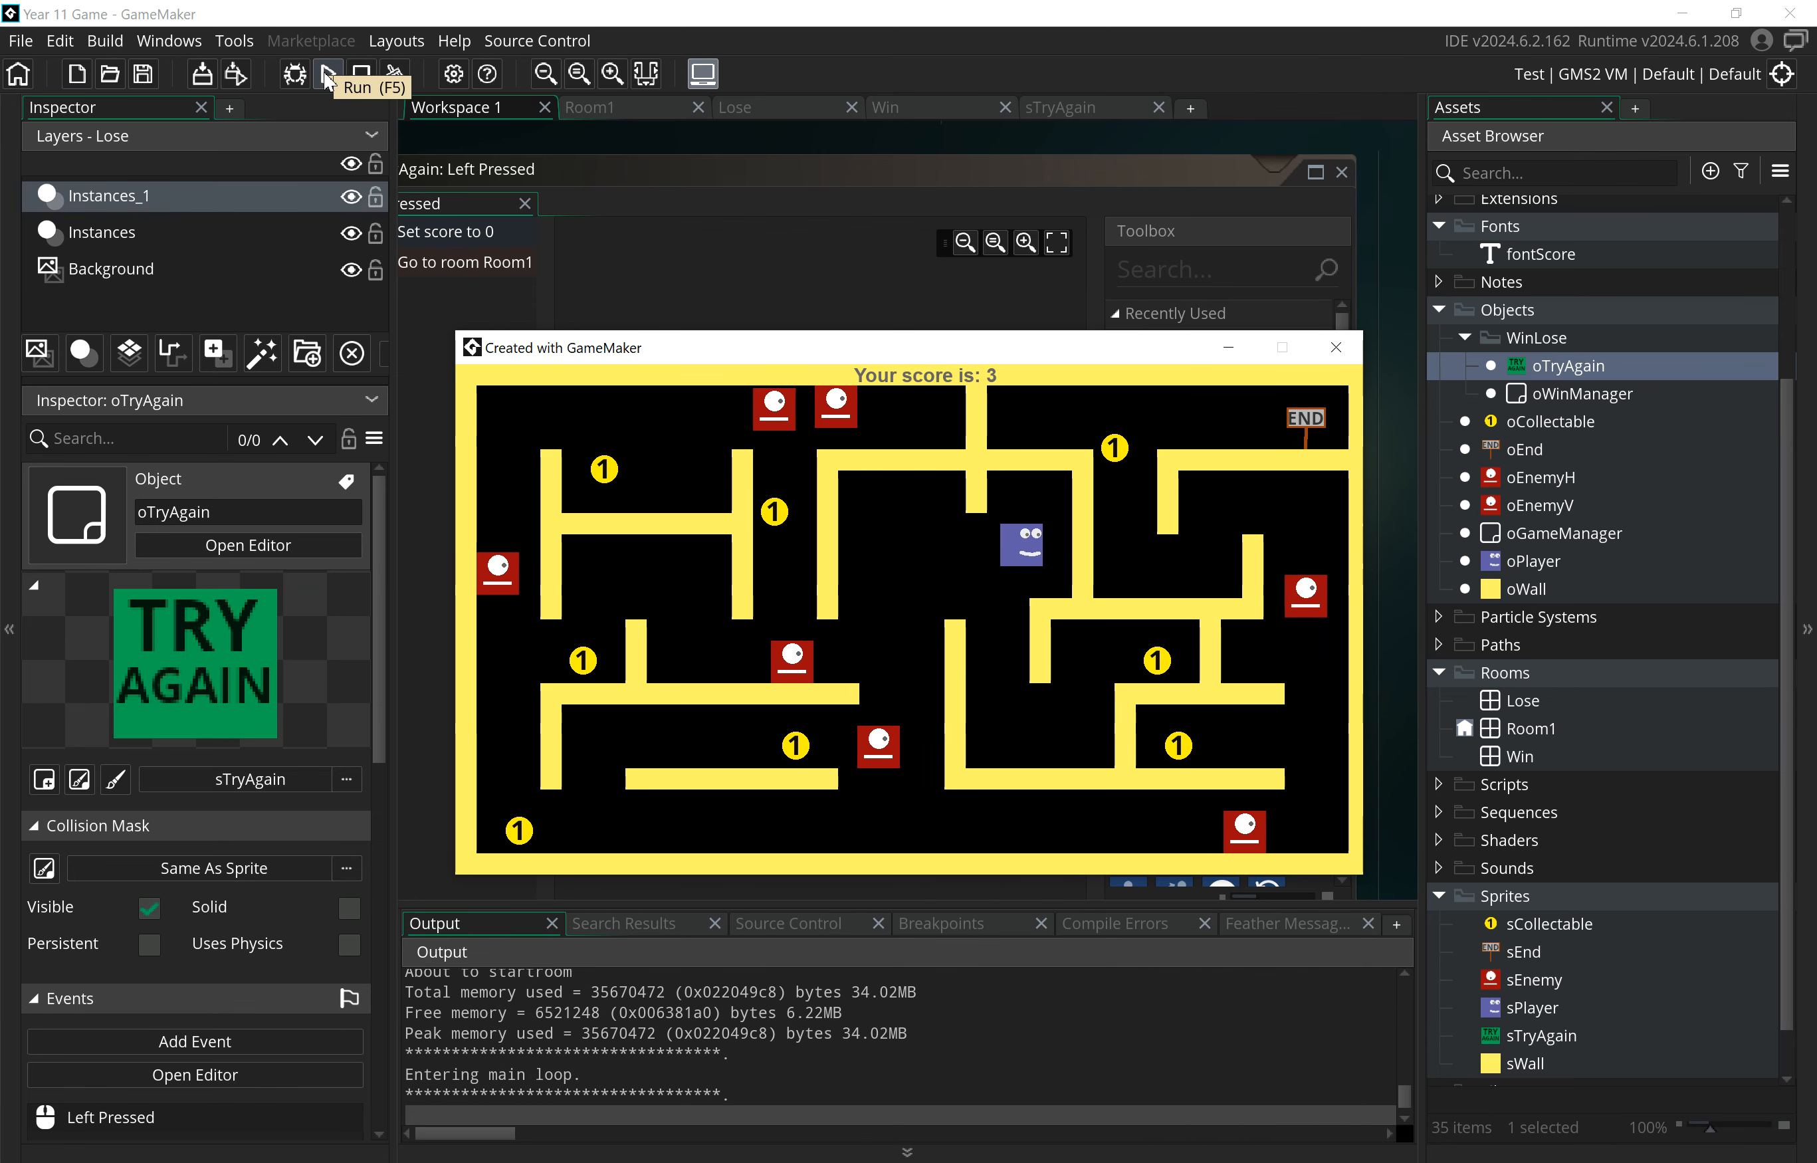
key("Left")
key("Down")
key("Left")
key("Down")
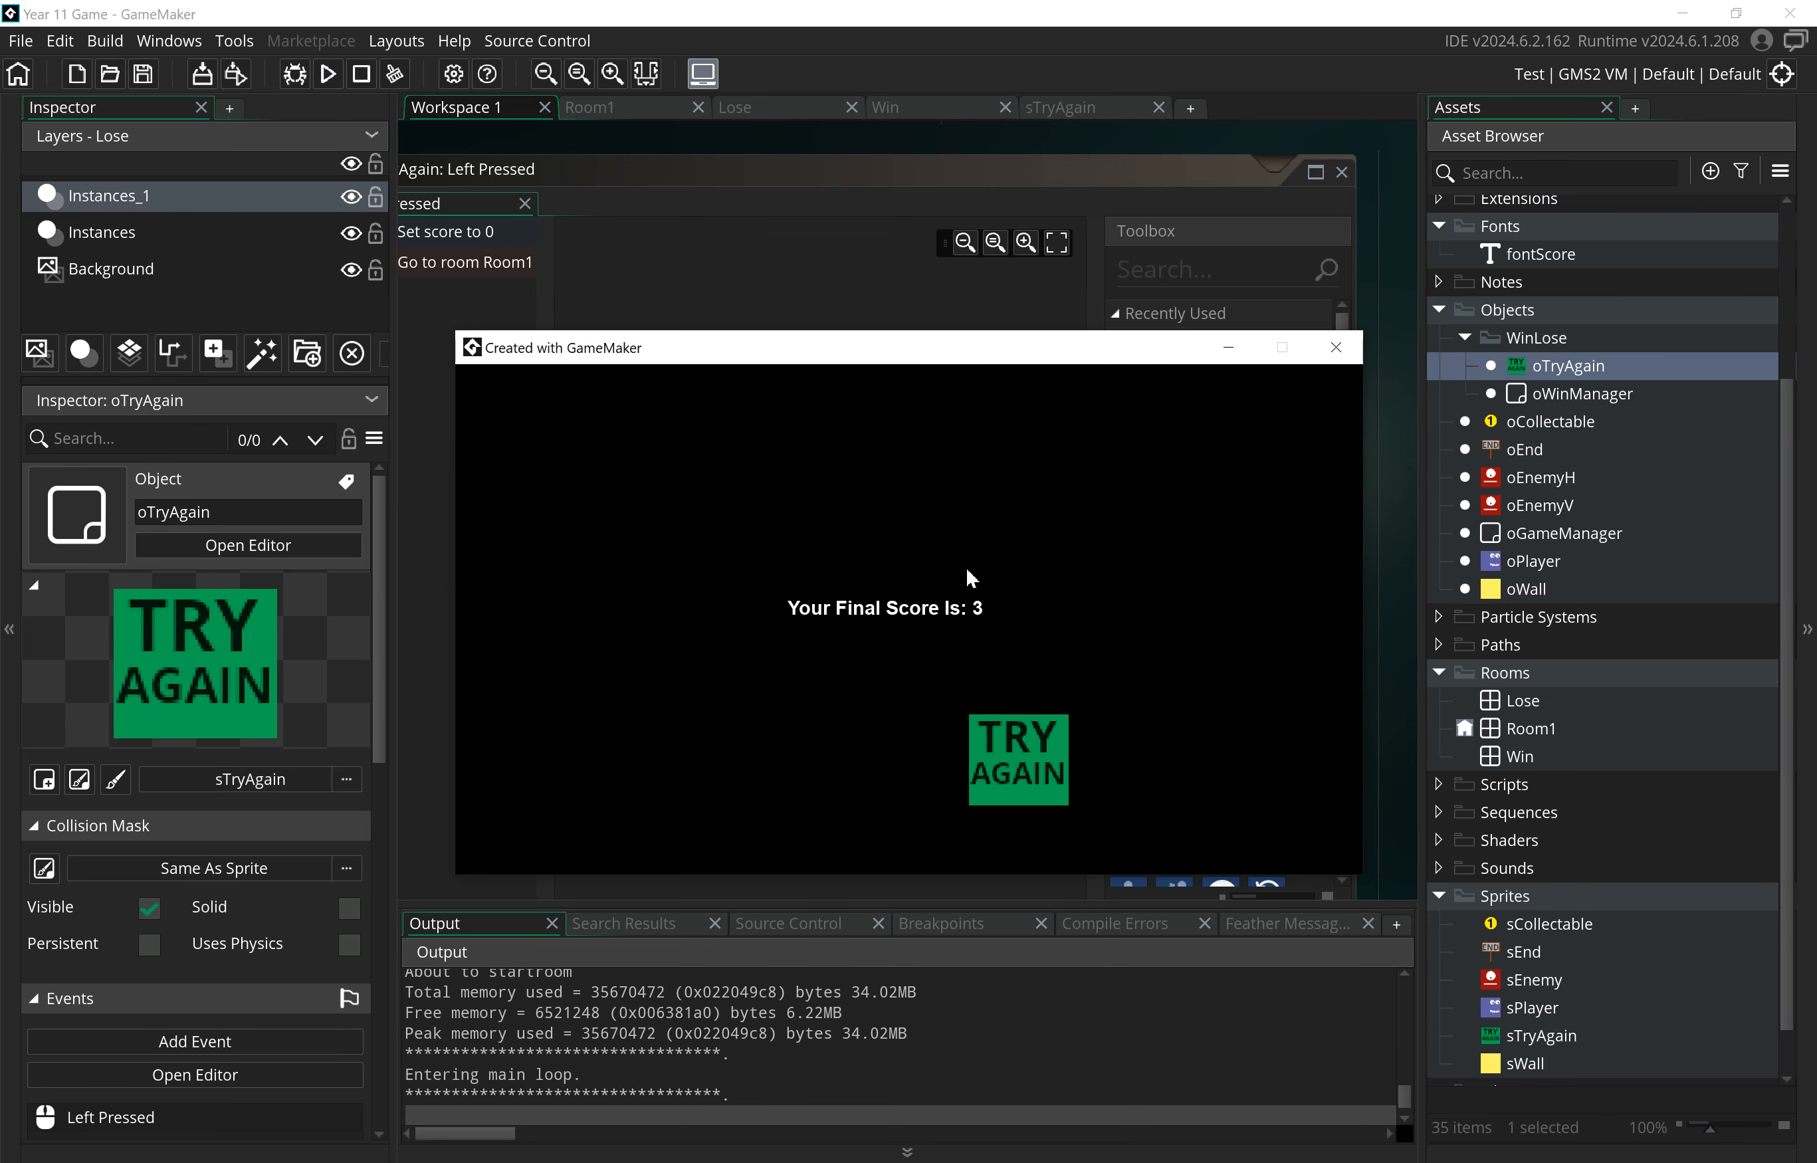
left_click(1020, 765)
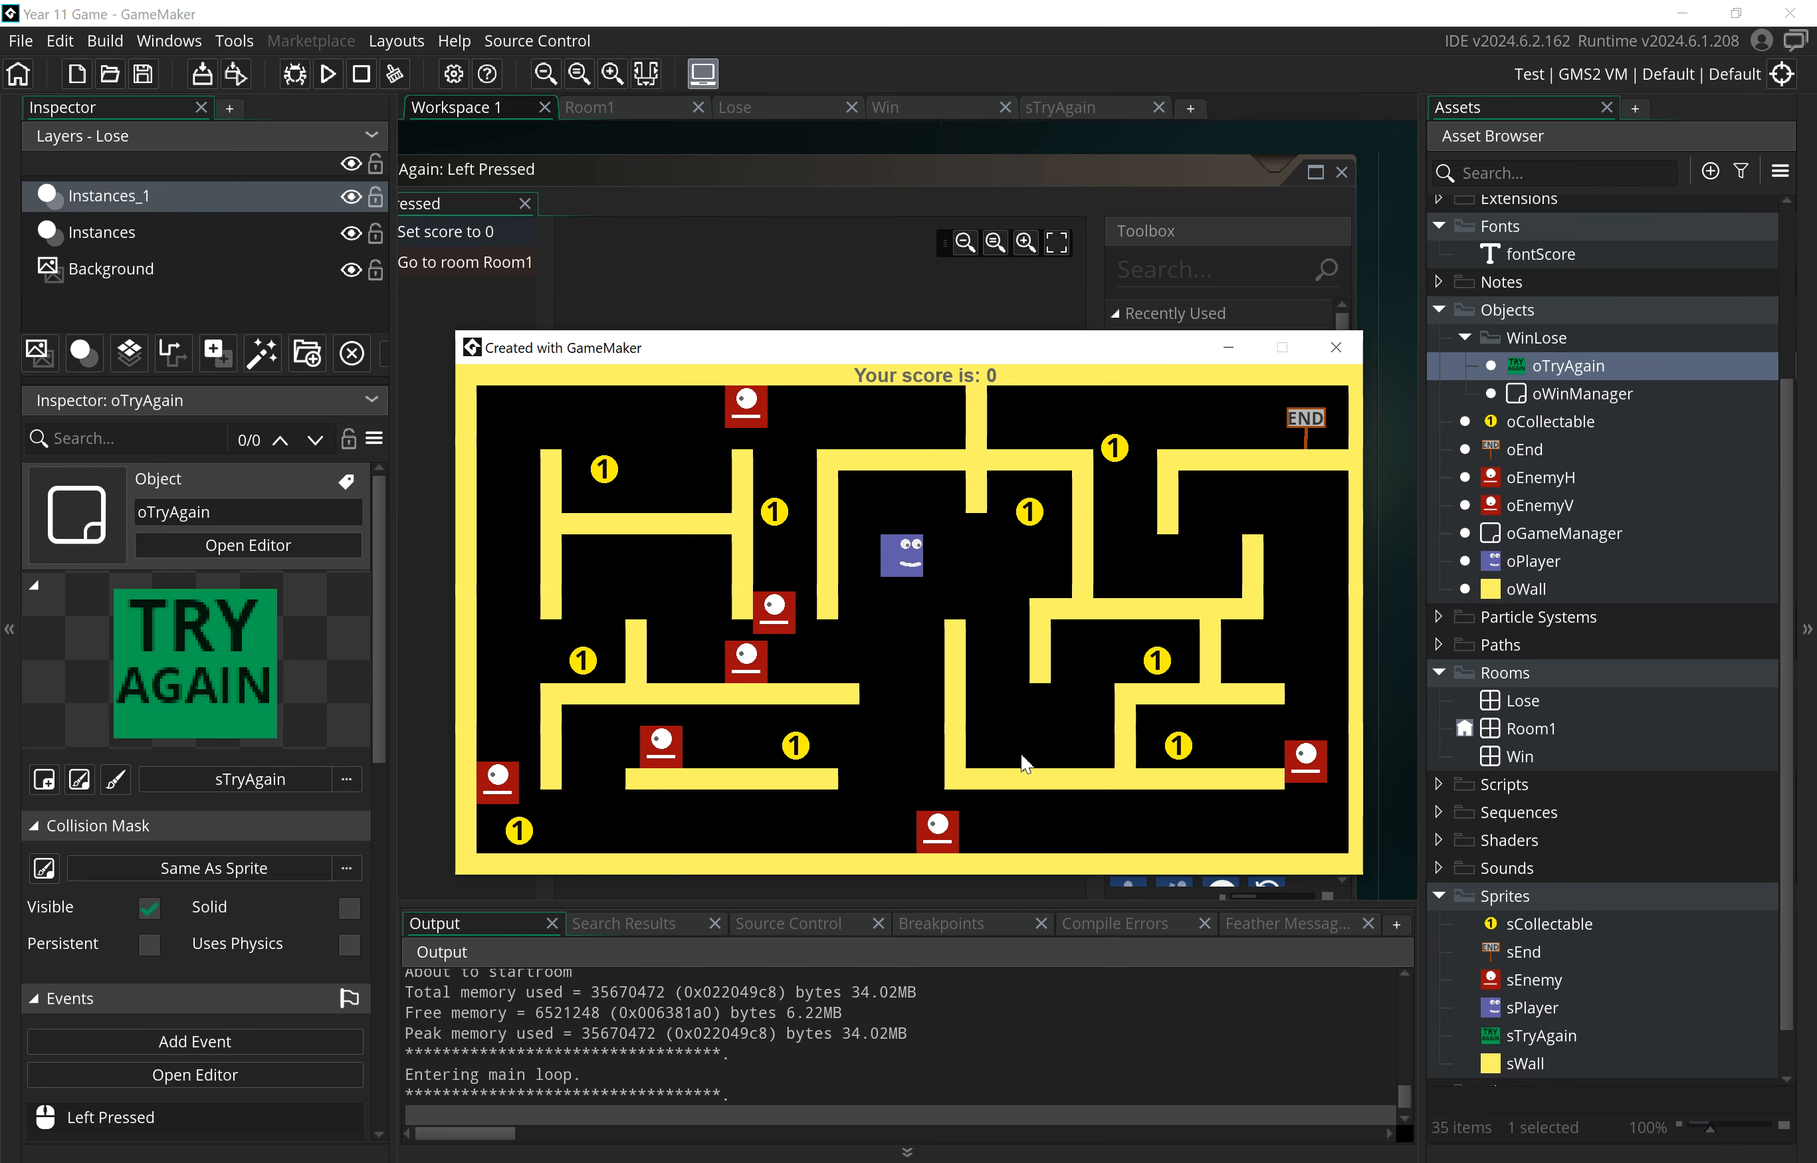